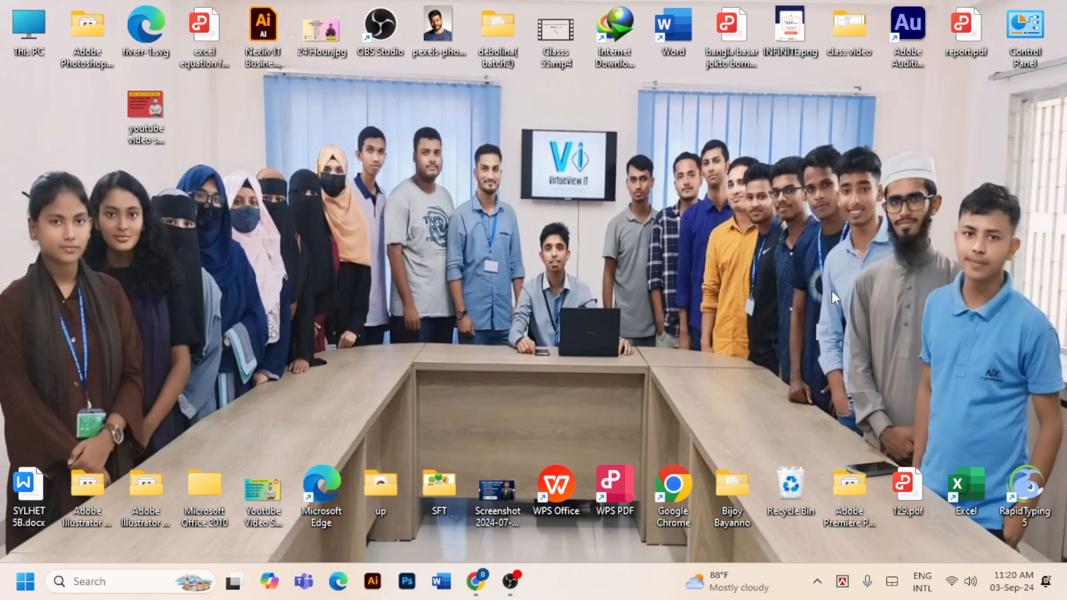
- Switch to Chrome, open the Youtube Video Seo post from the Instagram profile's posts and start boosting it
mouse_move(475, 583)
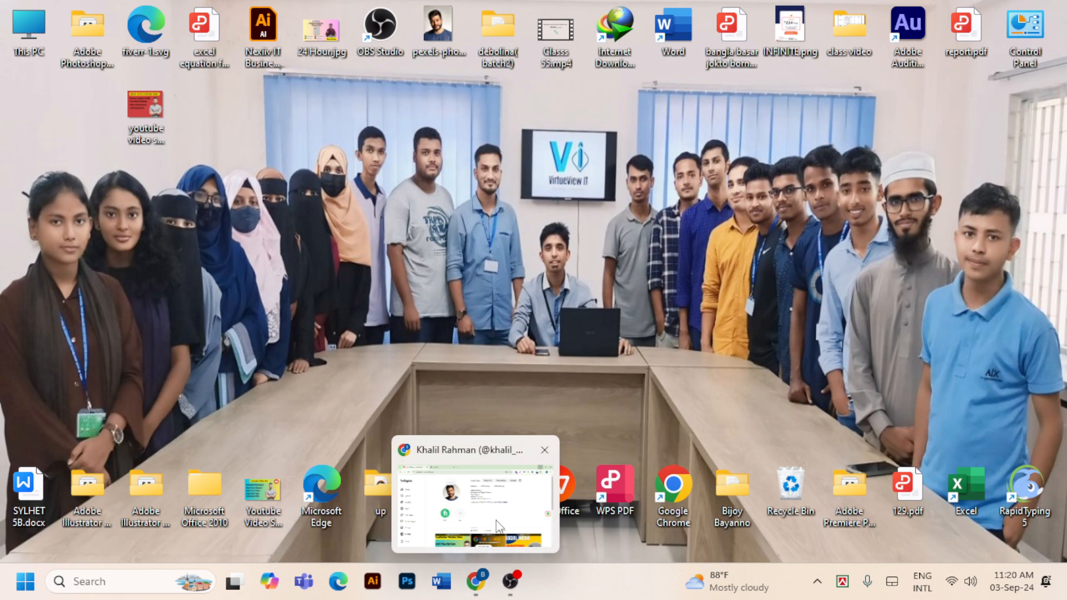
click(501, 502)
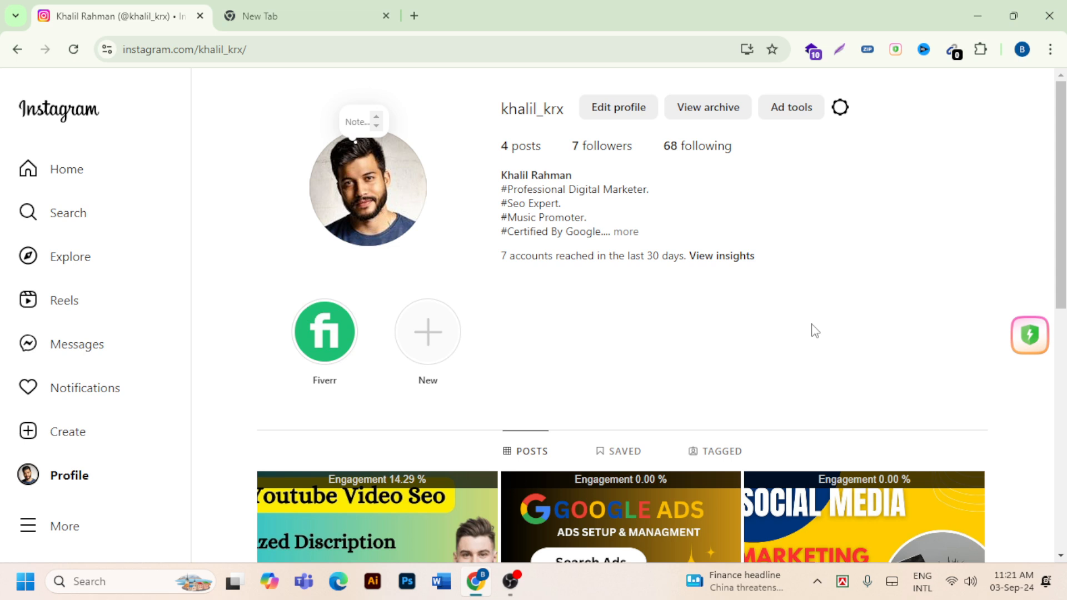
scroll(790, 312, down, 4)
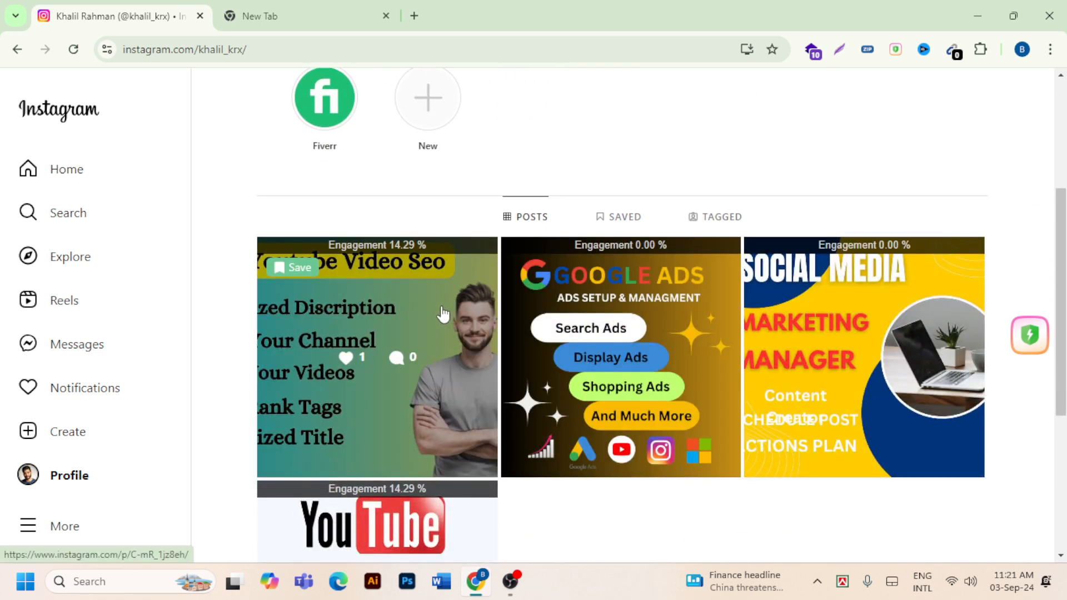
scroll(613, 358, up, 4)
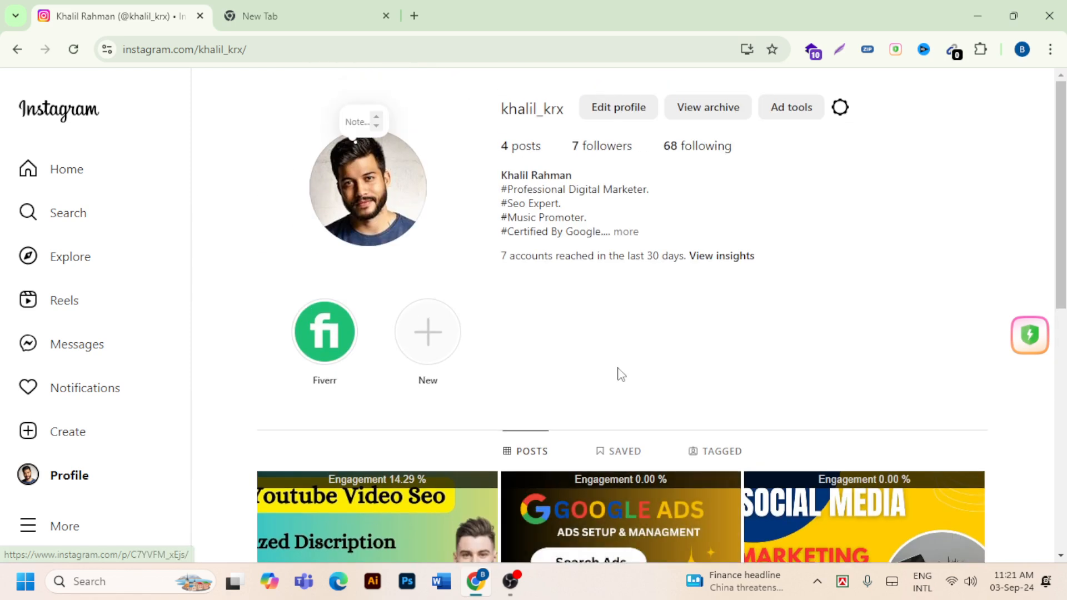
scroll(552, 378, down, 1)
scroll(552, 377, down, 2)
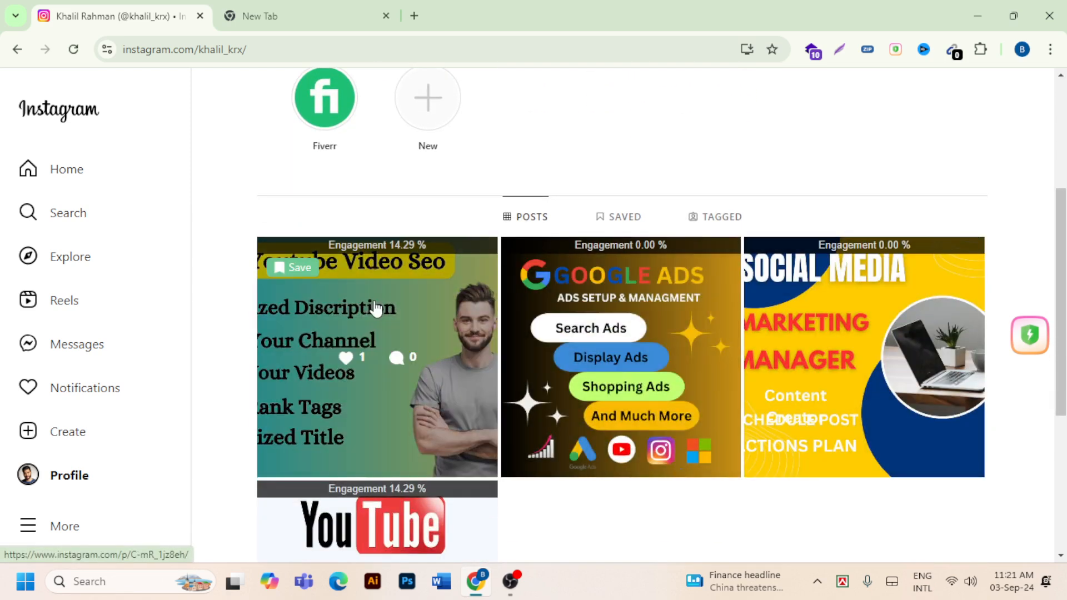
click(425, 319)
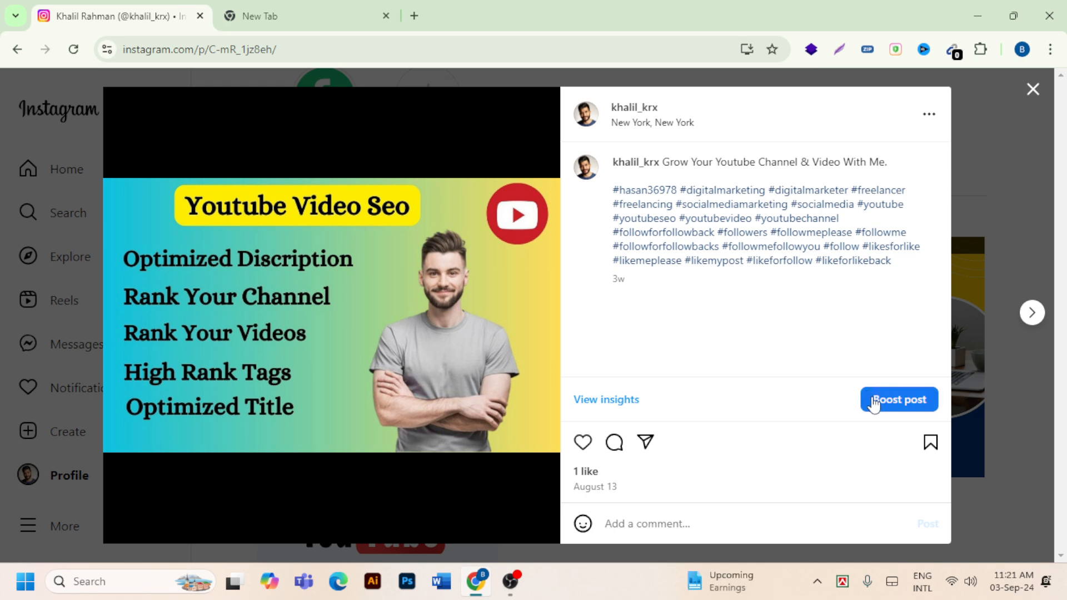
click(894, 404)
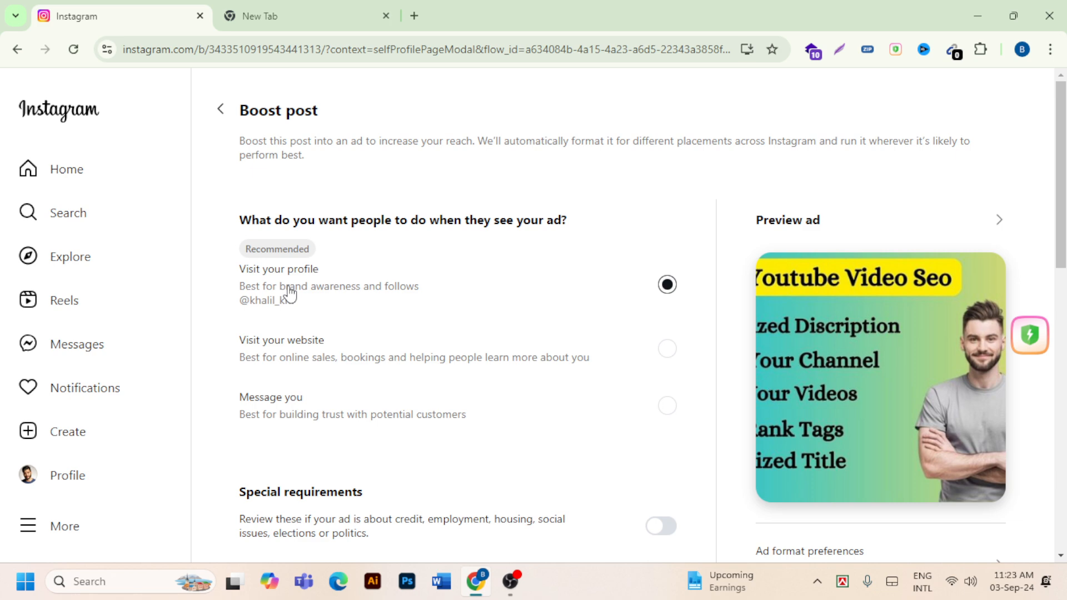
- Choose Visit your website as what people should do when they see the ad, and open a new browser tab
scroll(420, 279, down, 1)
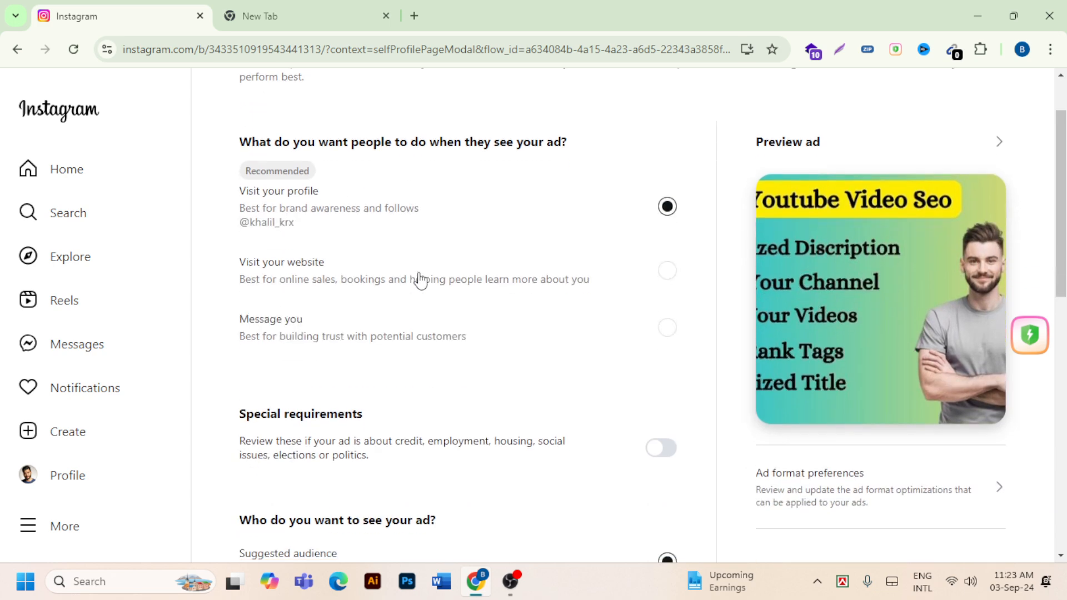
scroll(421, 279, down, 1)
scroll(421, 280, up, 1)
scroll(420, 280, up, 1)
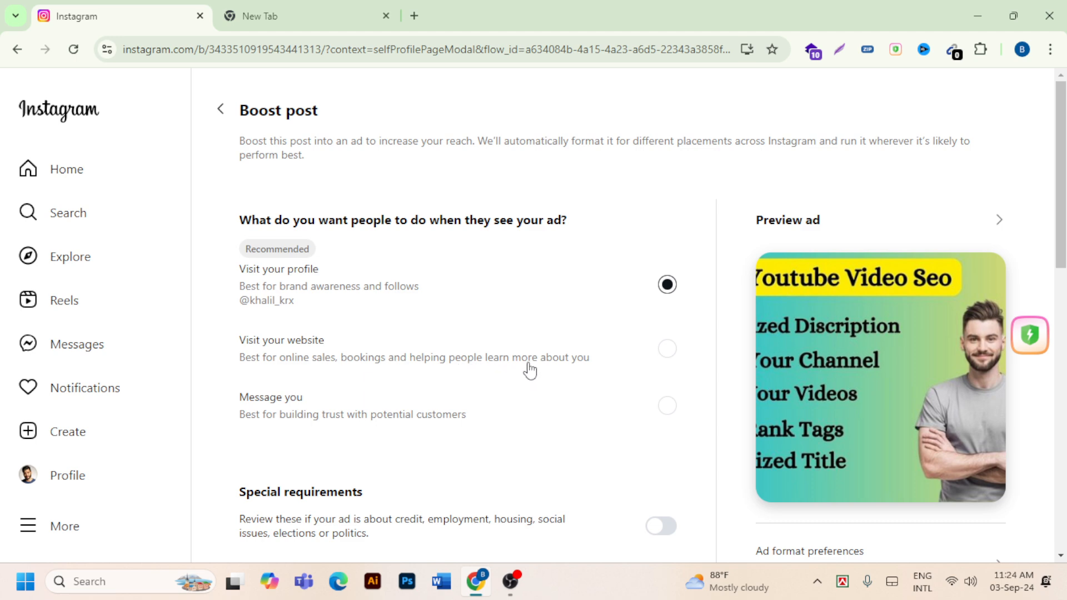
click(302, 345)
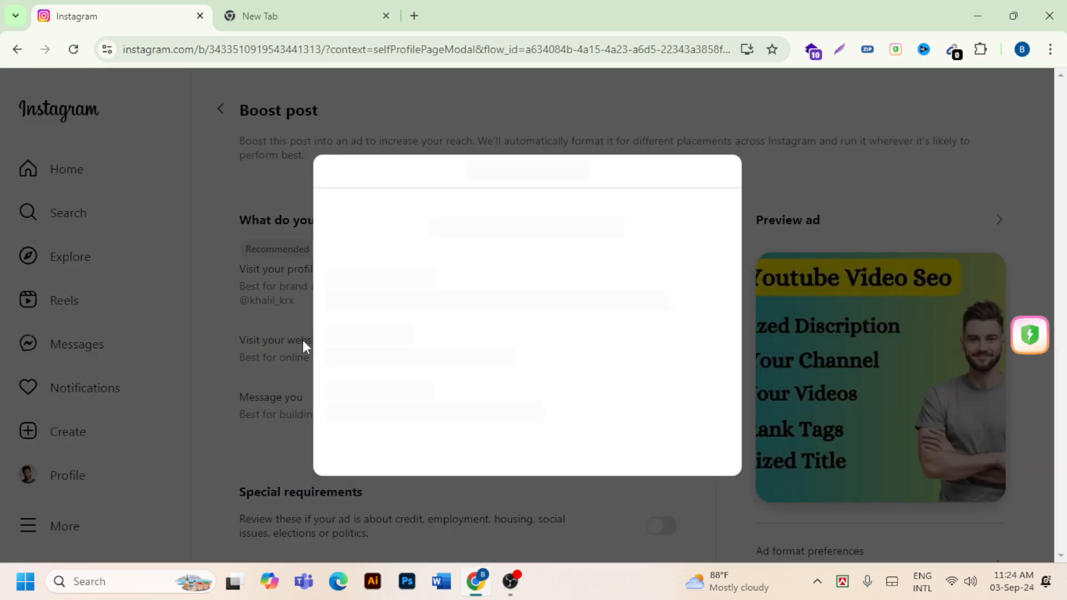
click(402, 275)
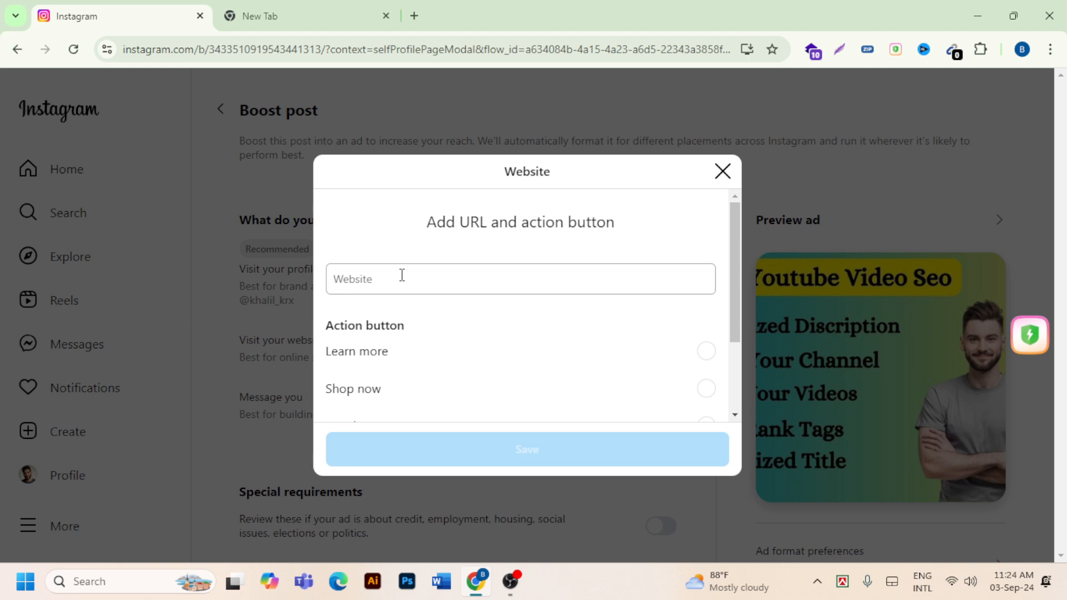
click(414, 15)
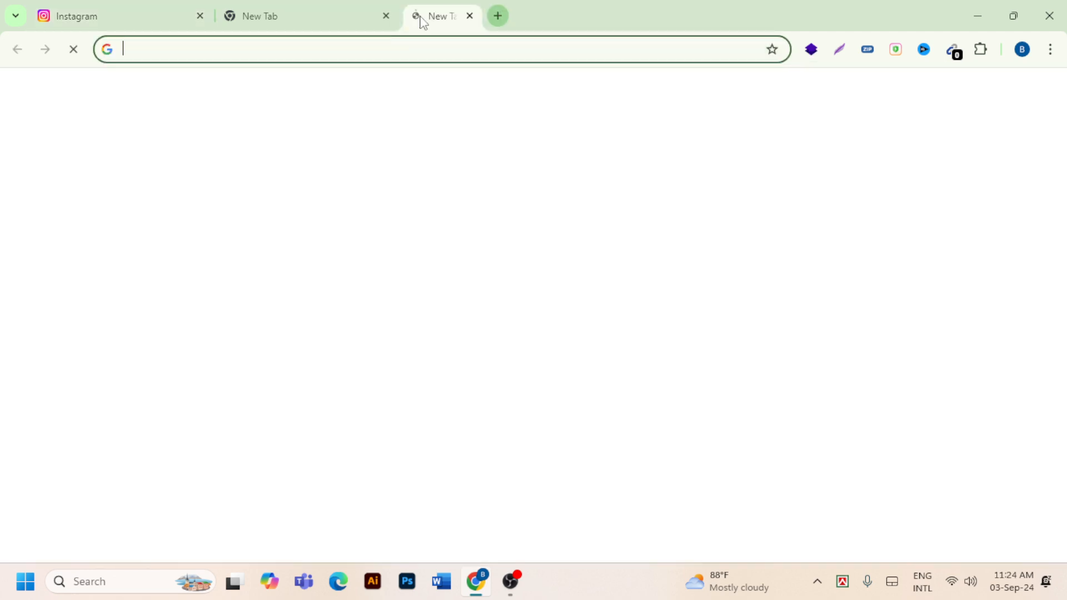
click(340, 47)
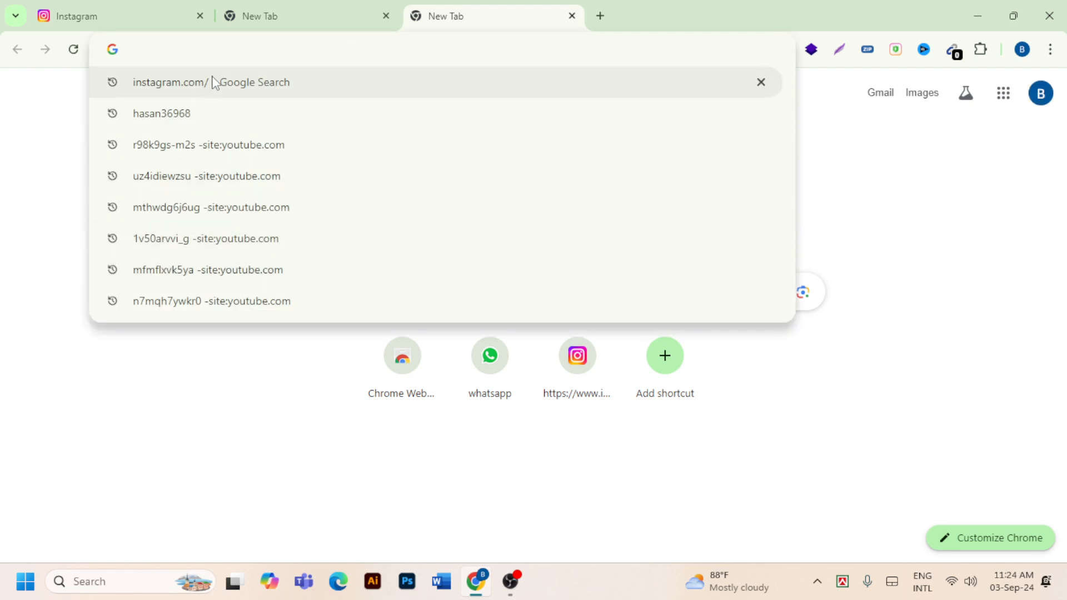
text(f)
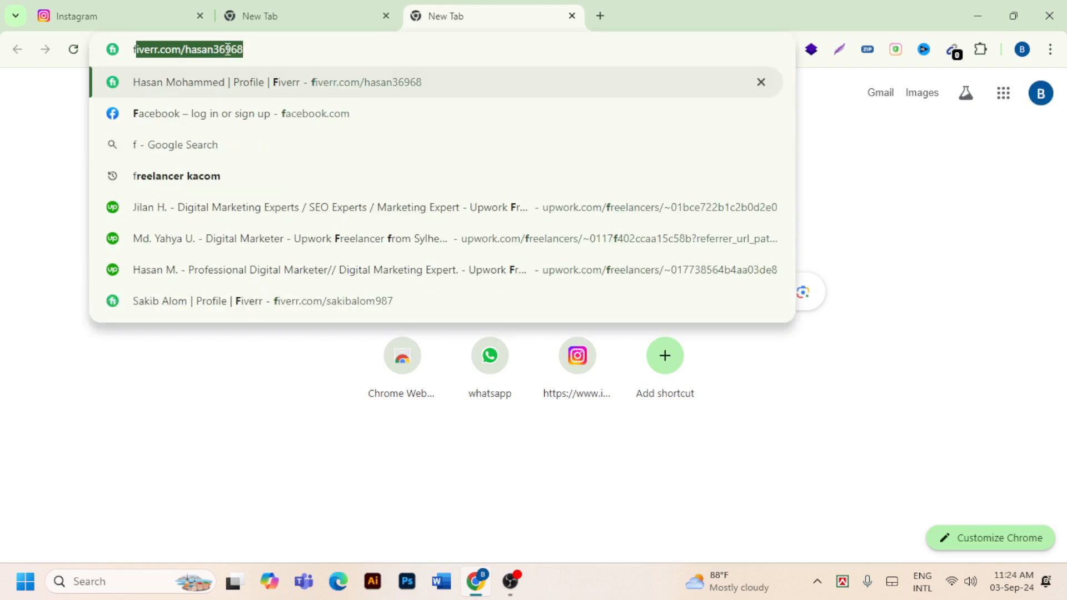
text(urni)
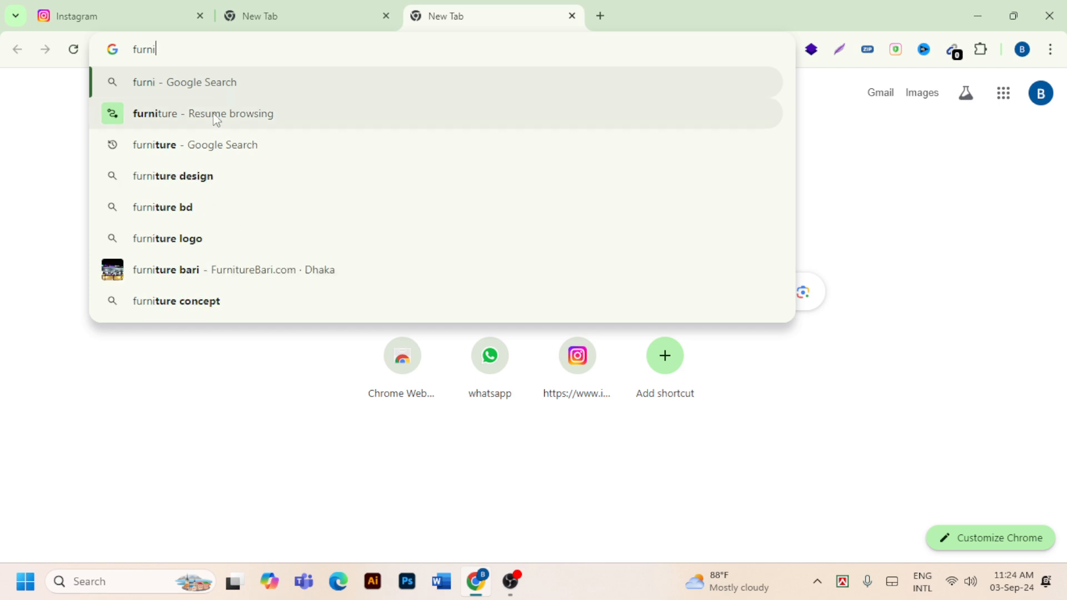
click(166, 113)
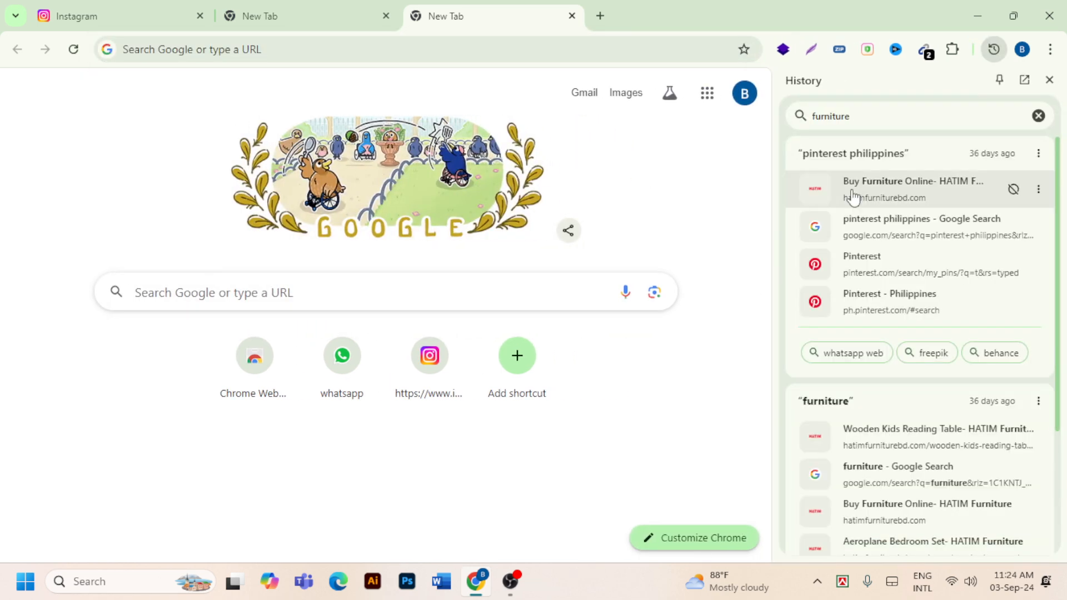
click(1038, 116)
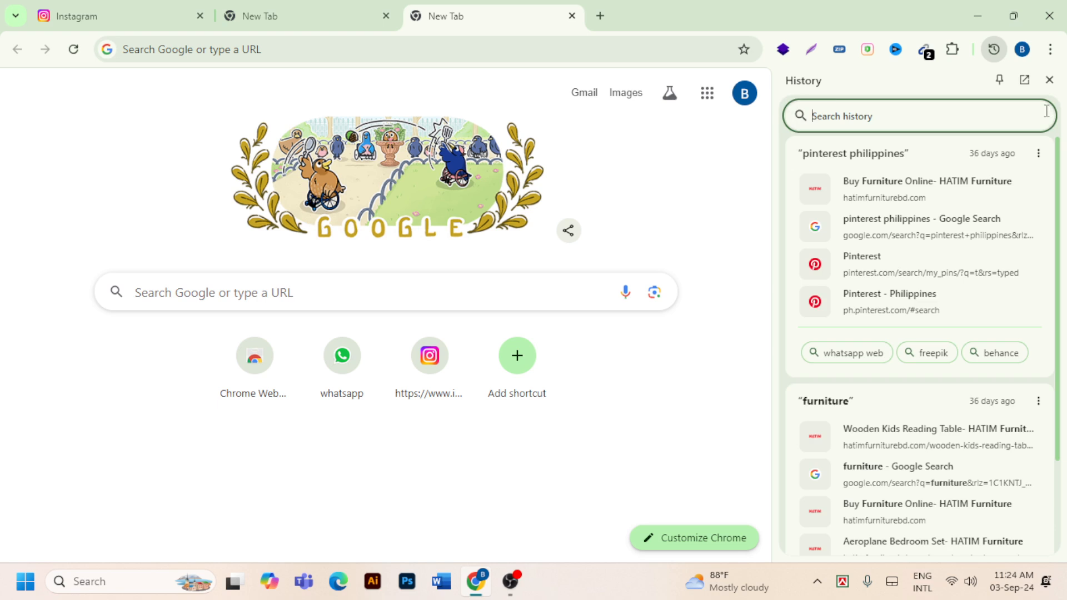
click(1049, 79)
- Search Google for "best shoes" and open the Myntra casual shoes result
click(286, 55)
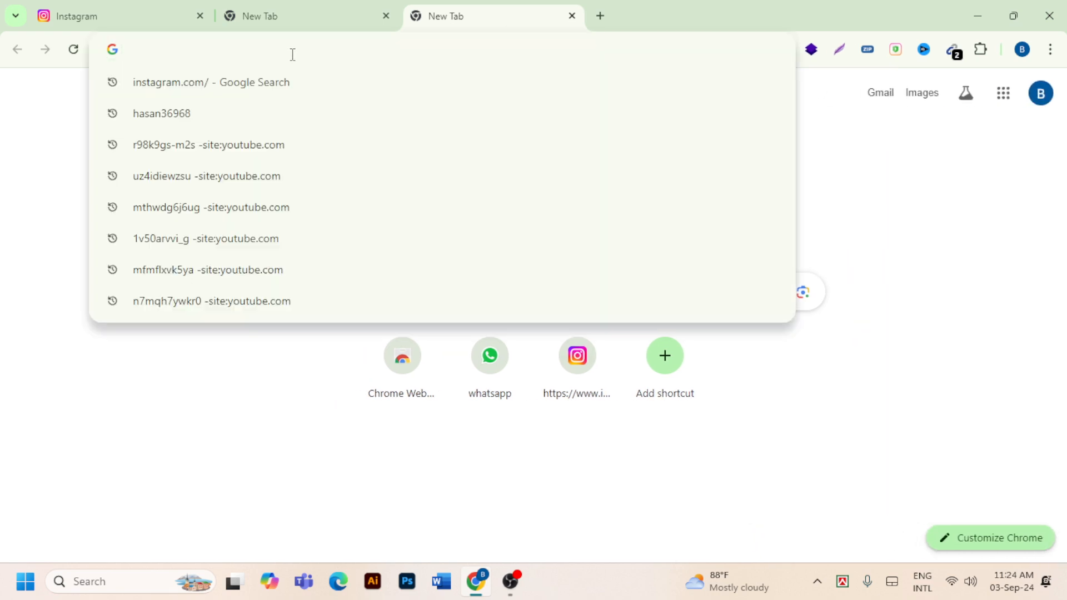
text(best)
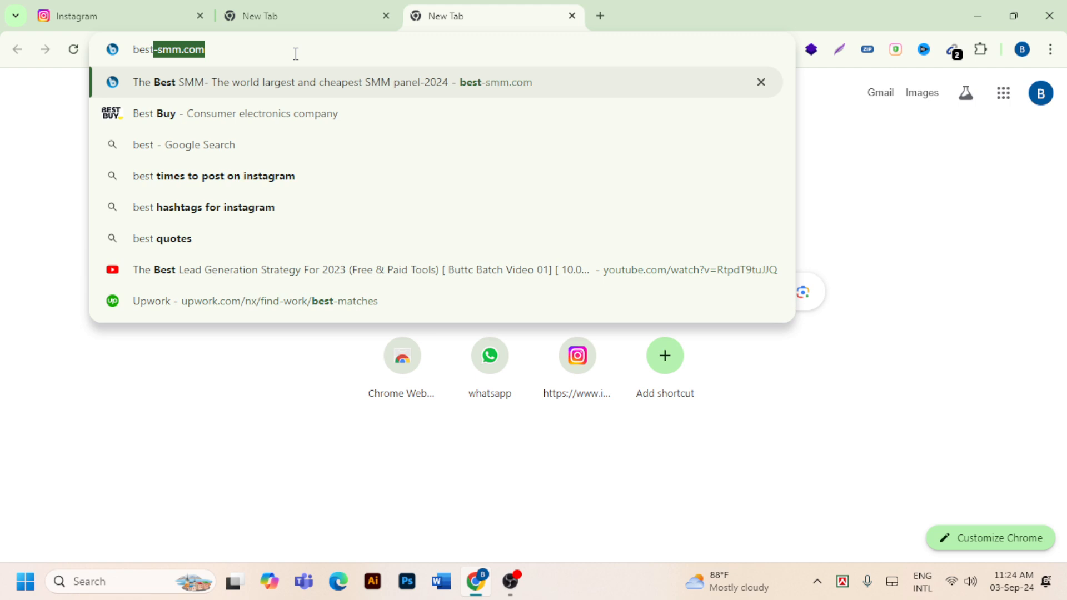
text( sh)
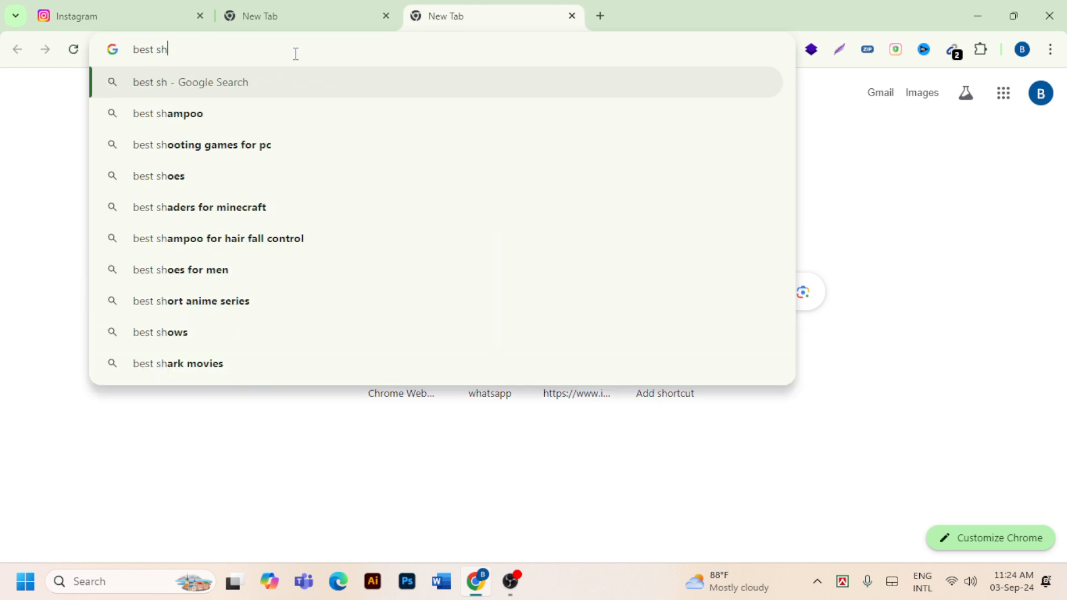
text(oes)
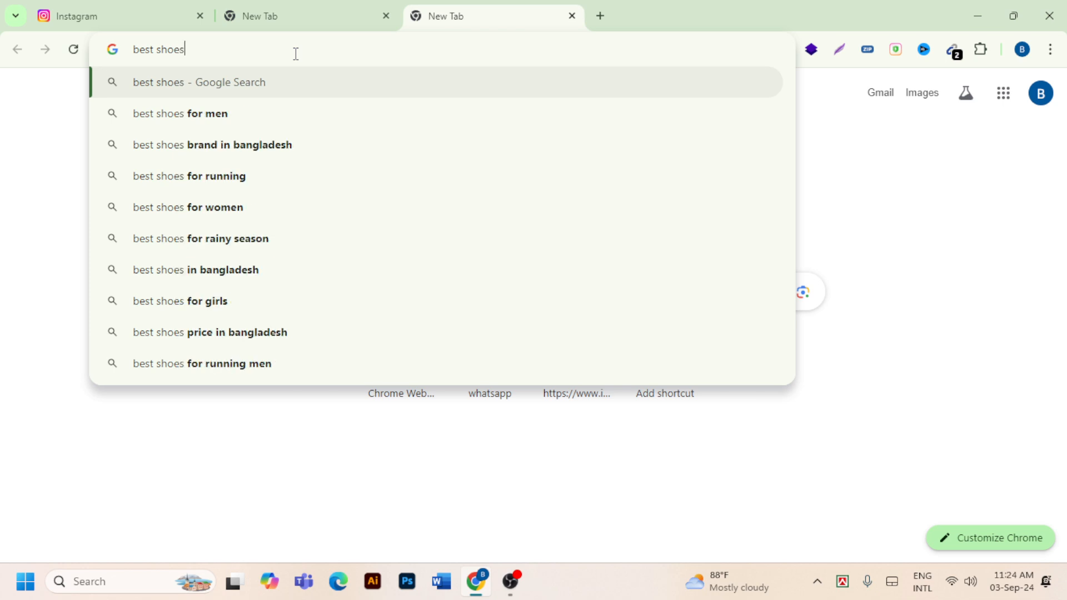
key(Return)
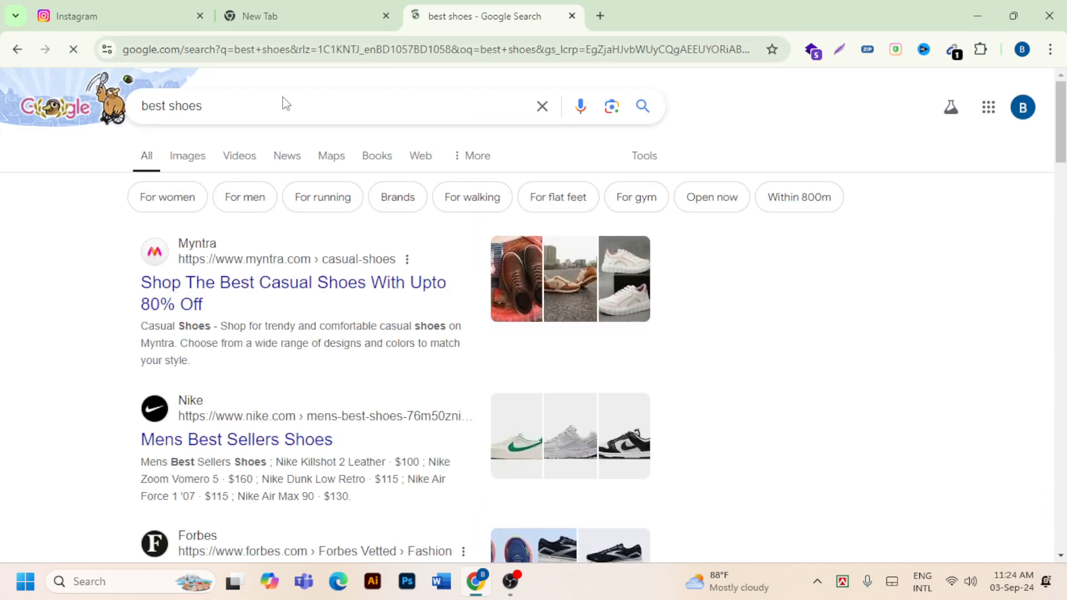
click(317, 290)
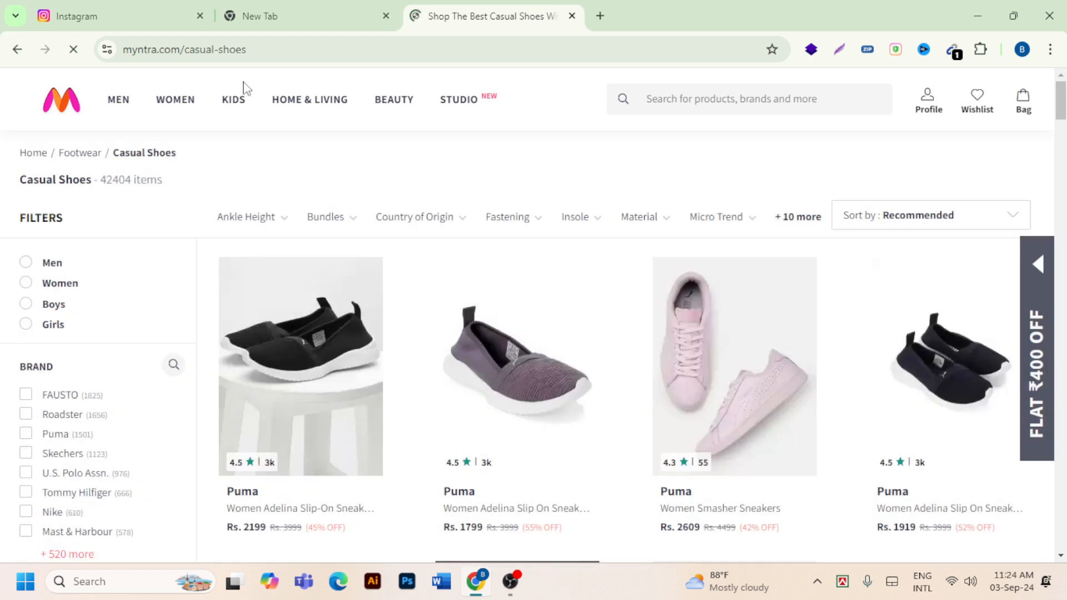
drag(183, 52, 60, 64)
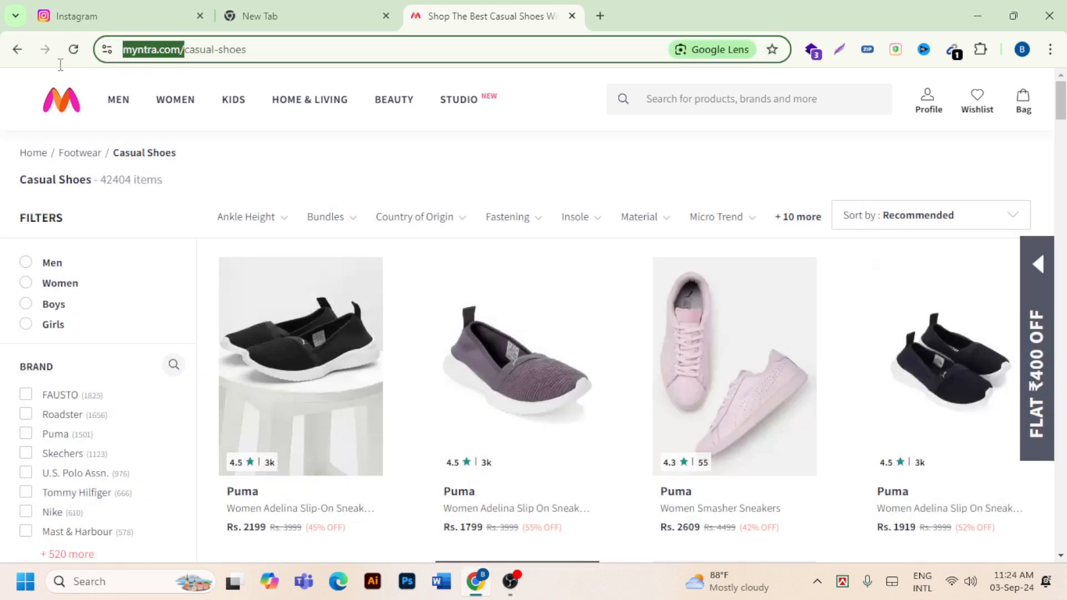
right_click(176, 51)
click(239, 191)
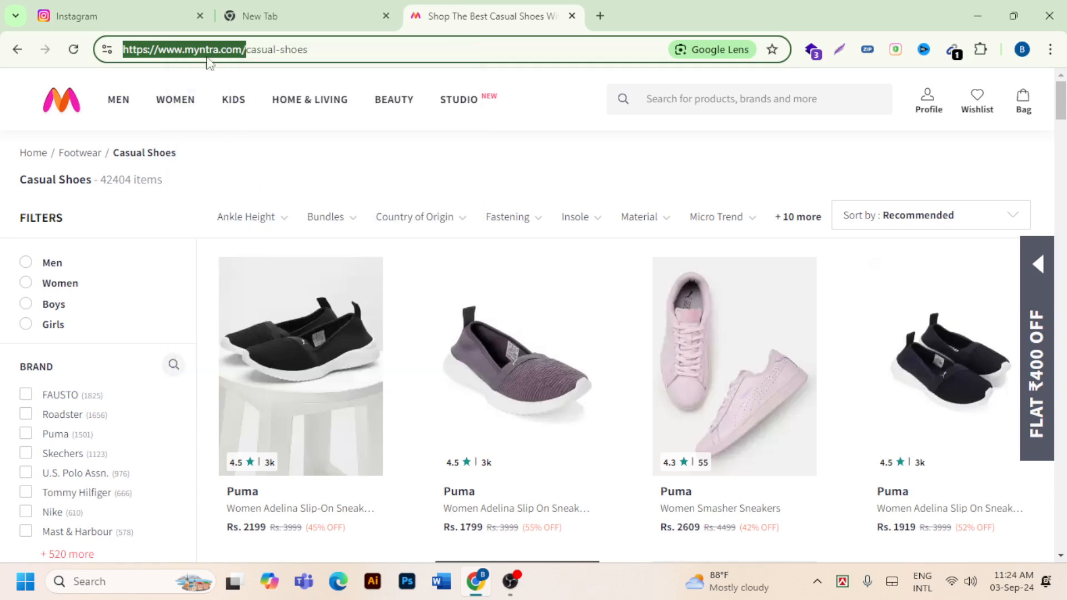
click(151, 22)
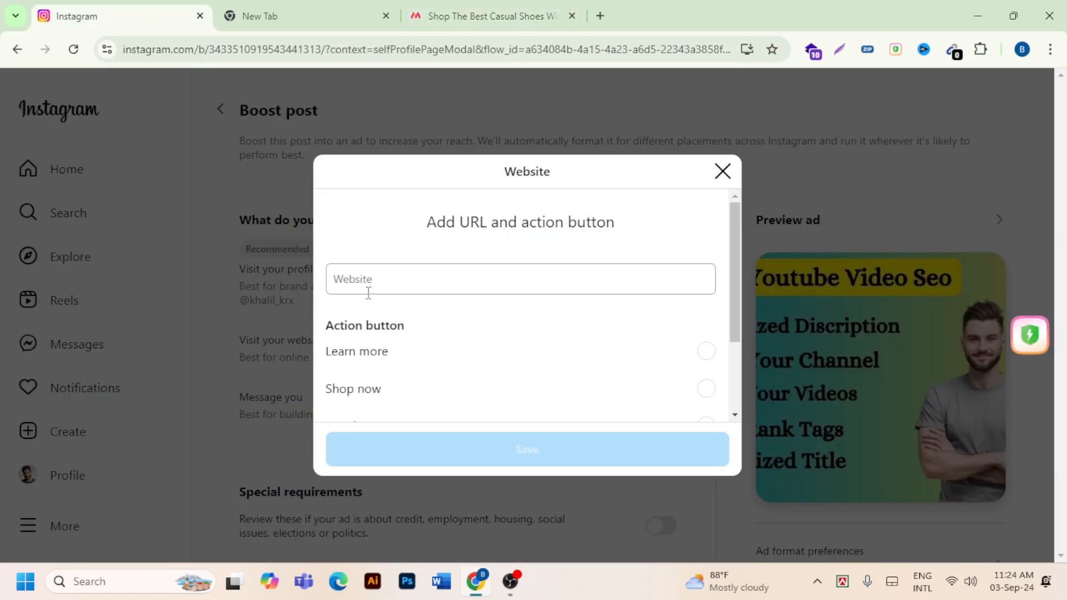
key(ctrl+v)
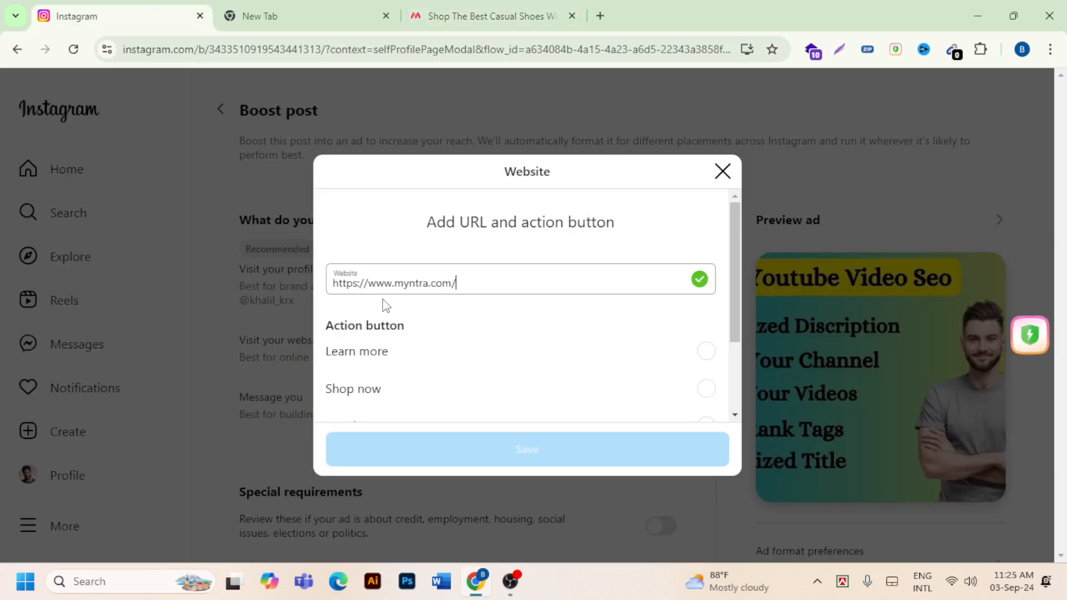
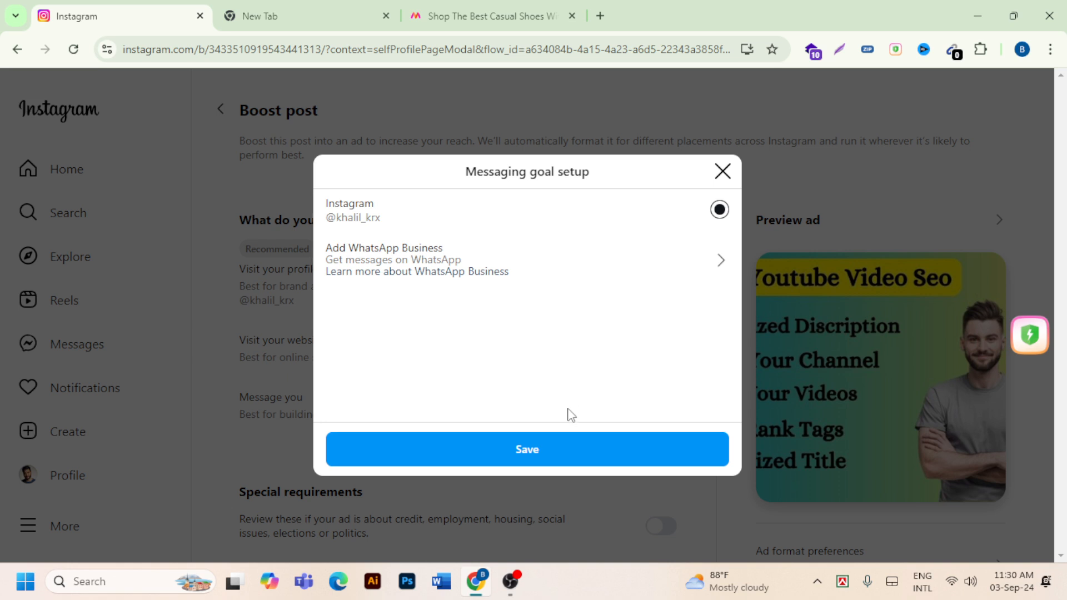
- Review the messaging goal setup for the Message you option and close it without saving
click(722, 171)
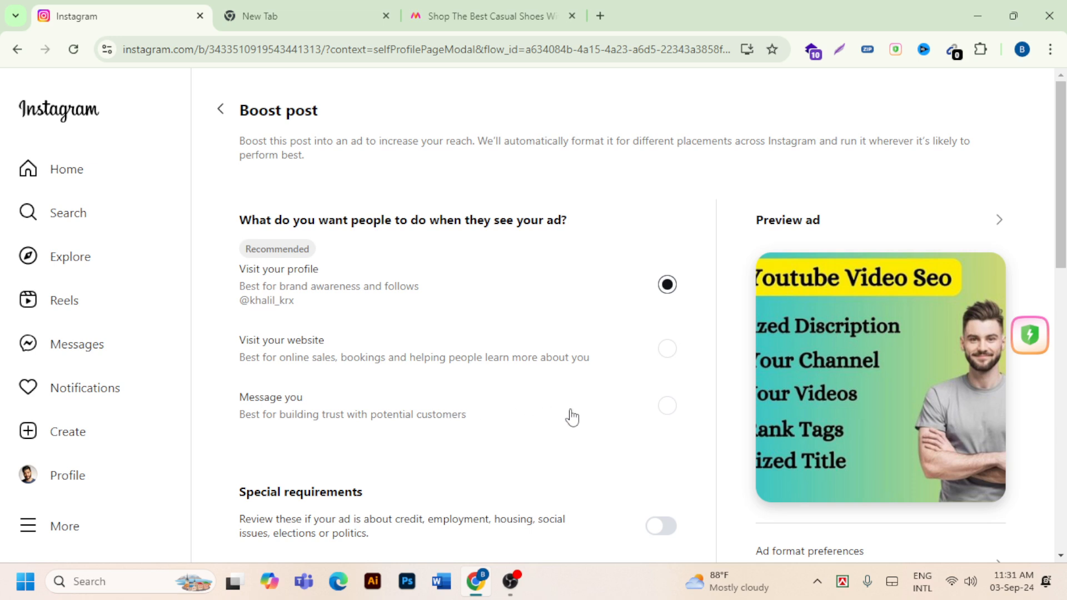
click(668, 409)
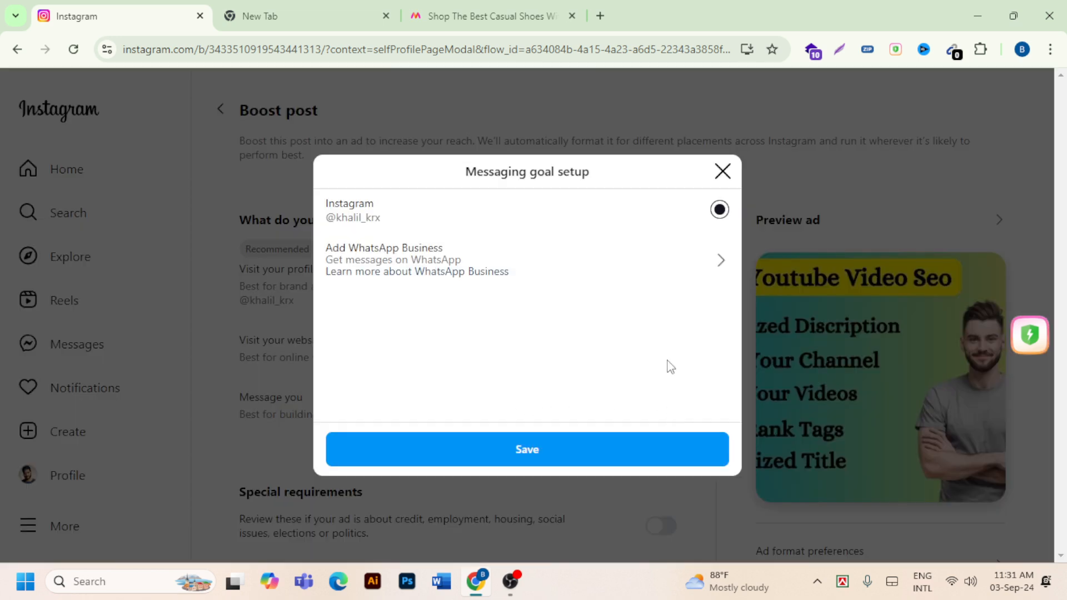
click(722, 171)
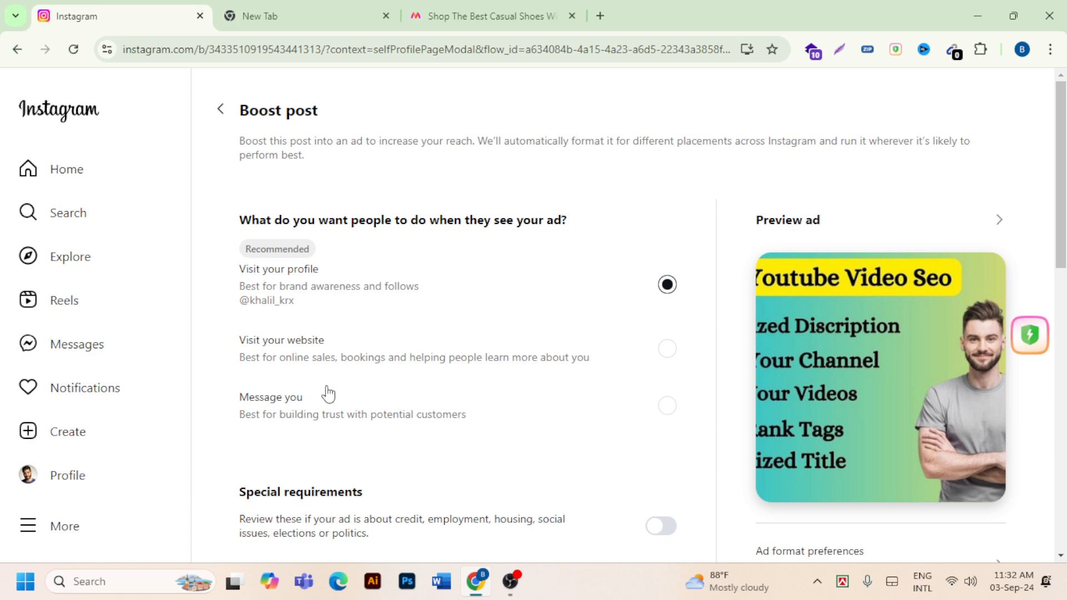
- Switch on Special requirements to examine the ad categories that can be selected, and switch it off without choosing one
scroll(485, 393, down, 3)
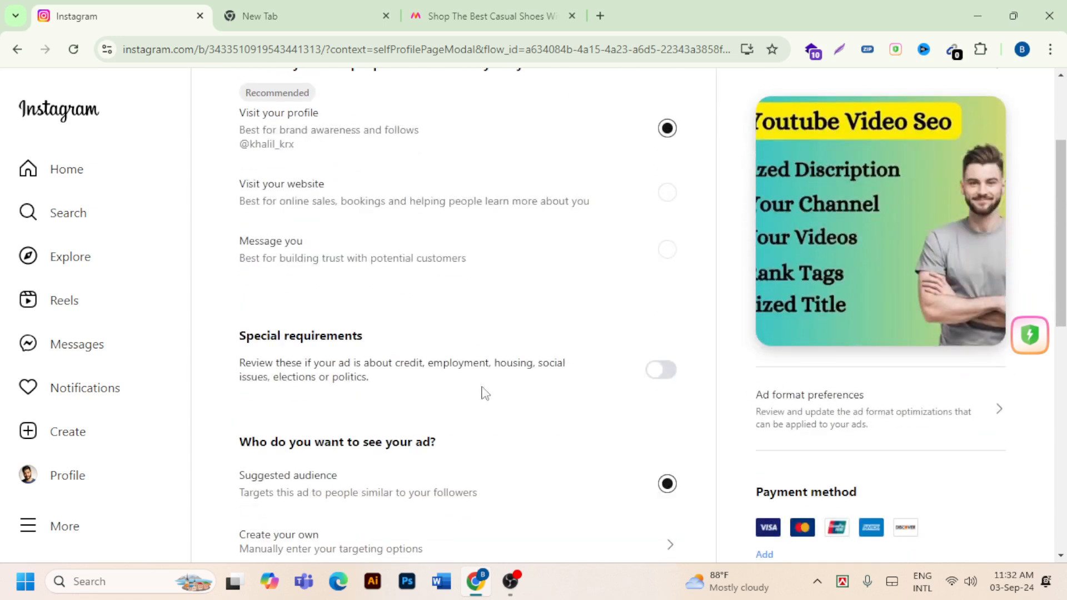
click(669, 373)
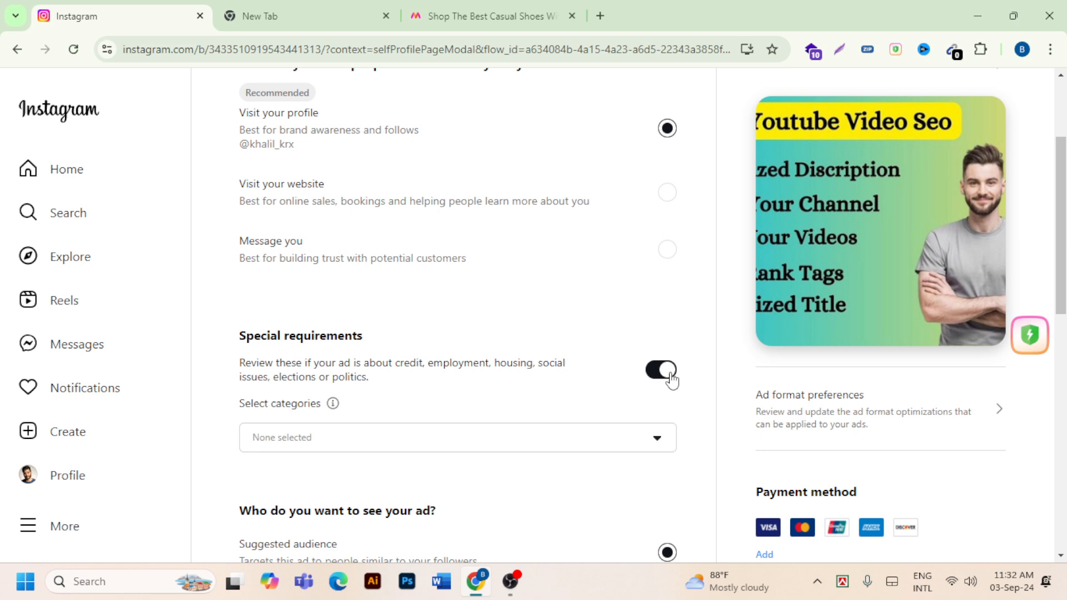
click(655, 378)
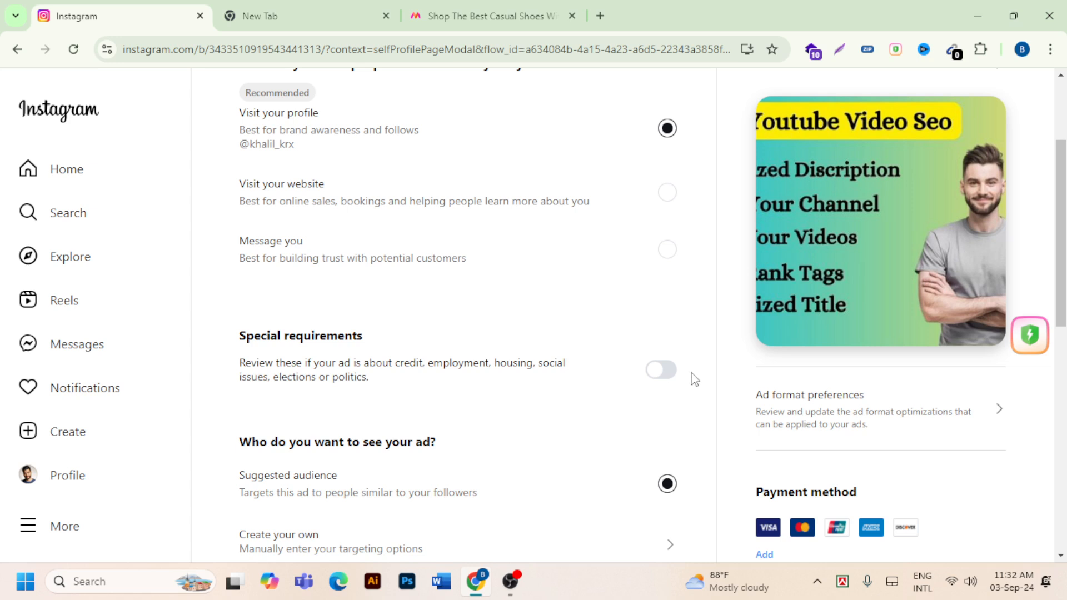
click(670, 379)
scroll(677, 393, down, 1)
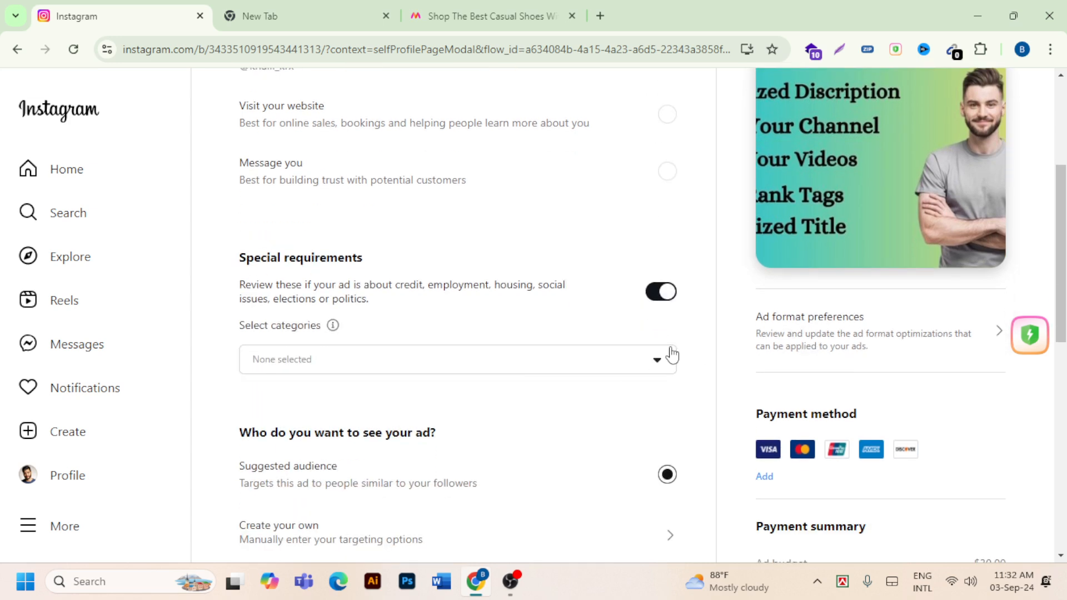
click(426, 365)
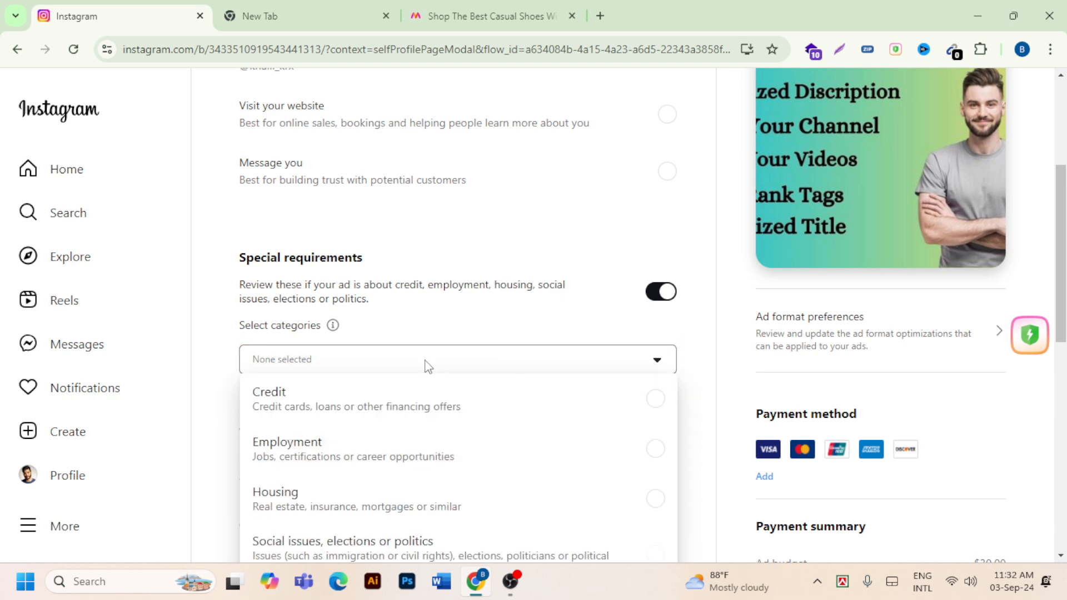
scroll(344, 470, down, 1)
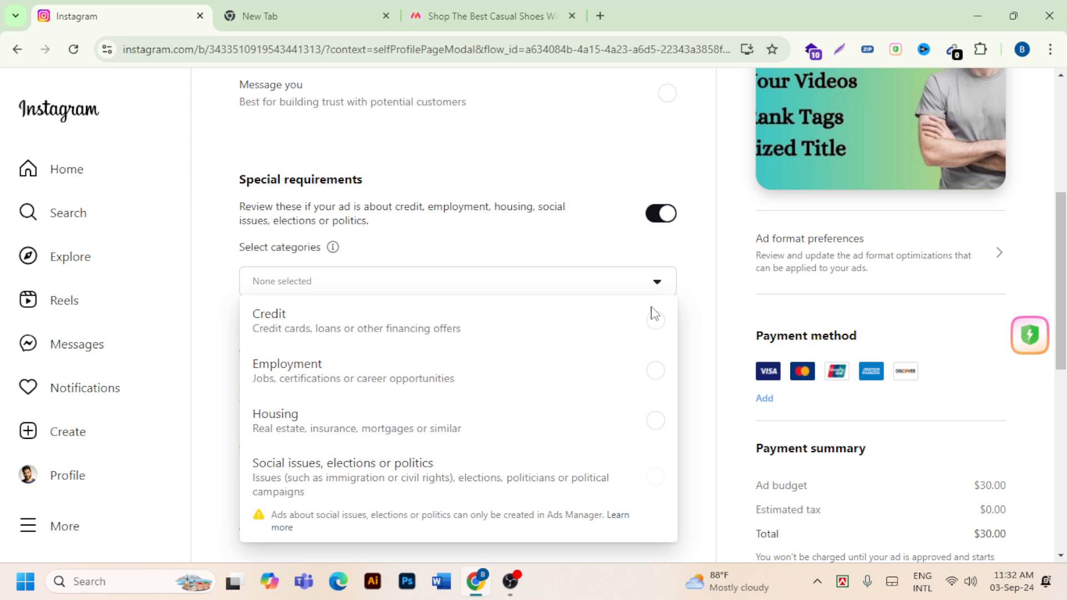
click(656, 284)
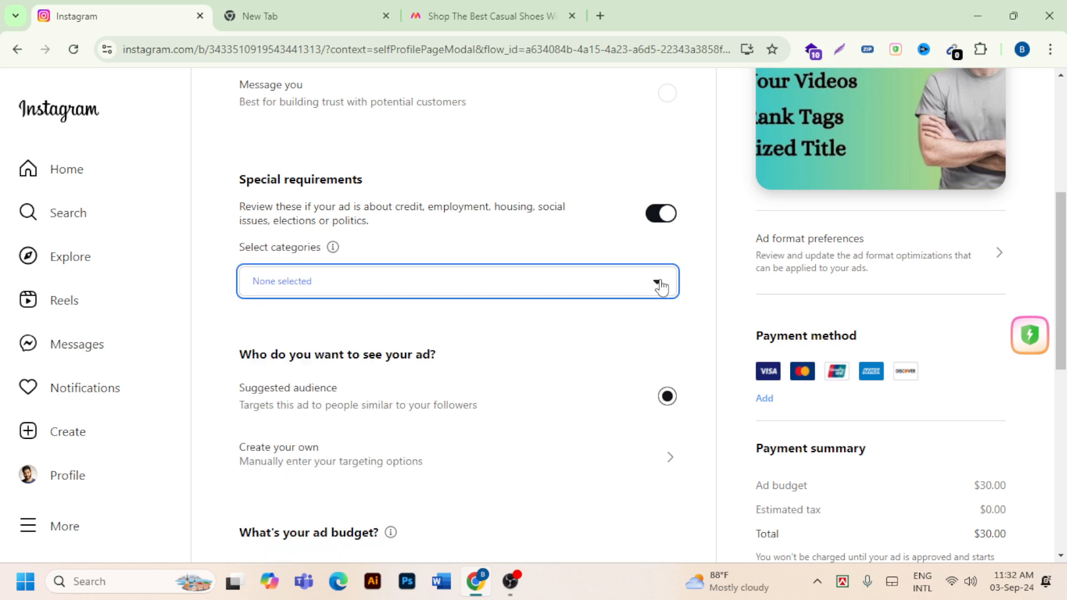
click(661, 214)
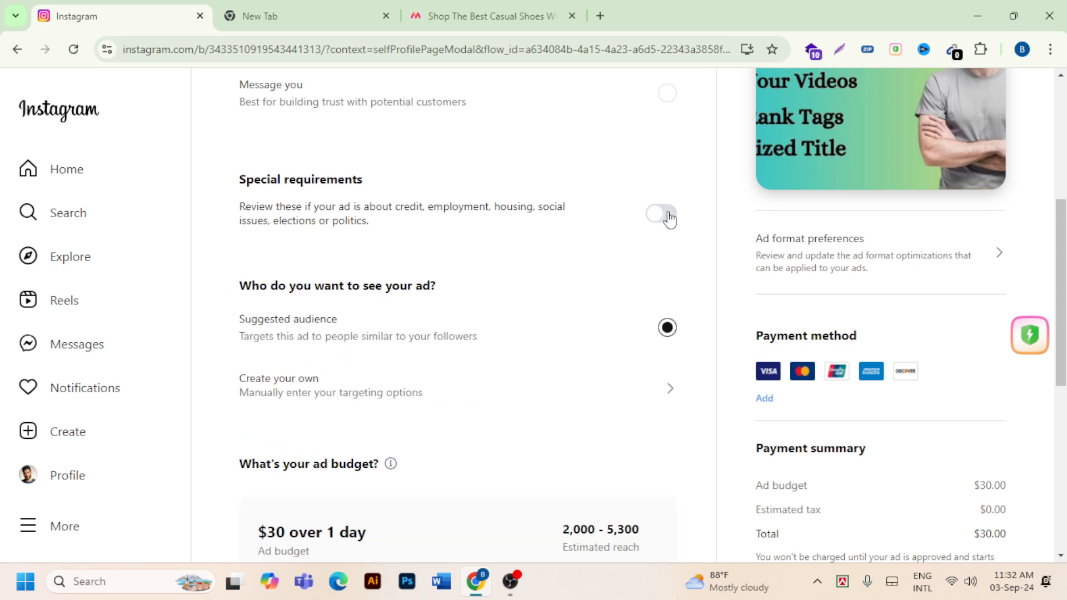
- Reopen the Special requirements category list for another look and leave the option switched off
click(666, 216)
click(646, 282)
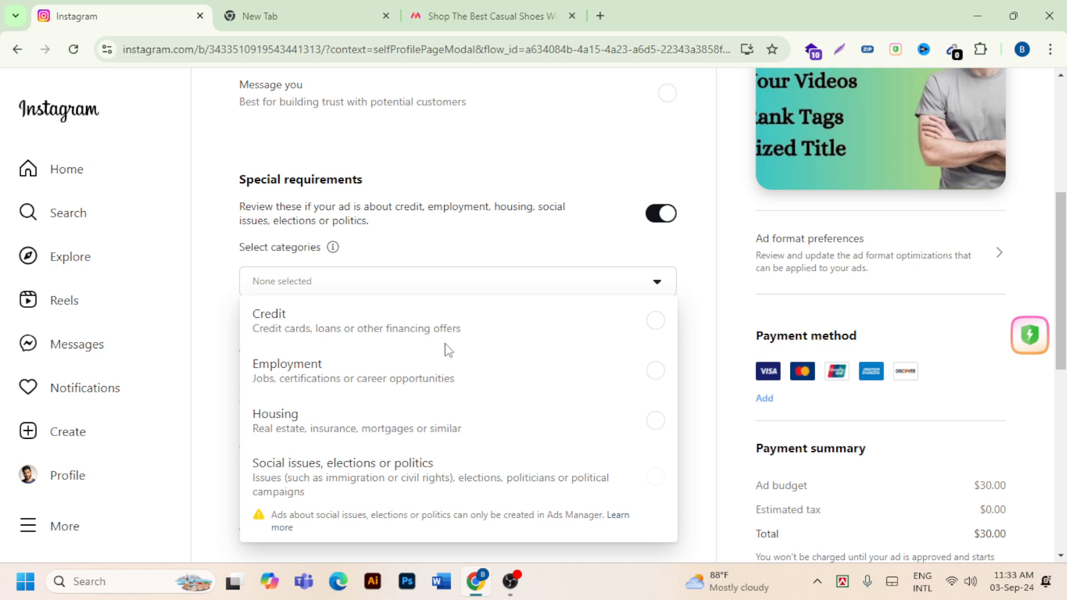
click(657, 217)
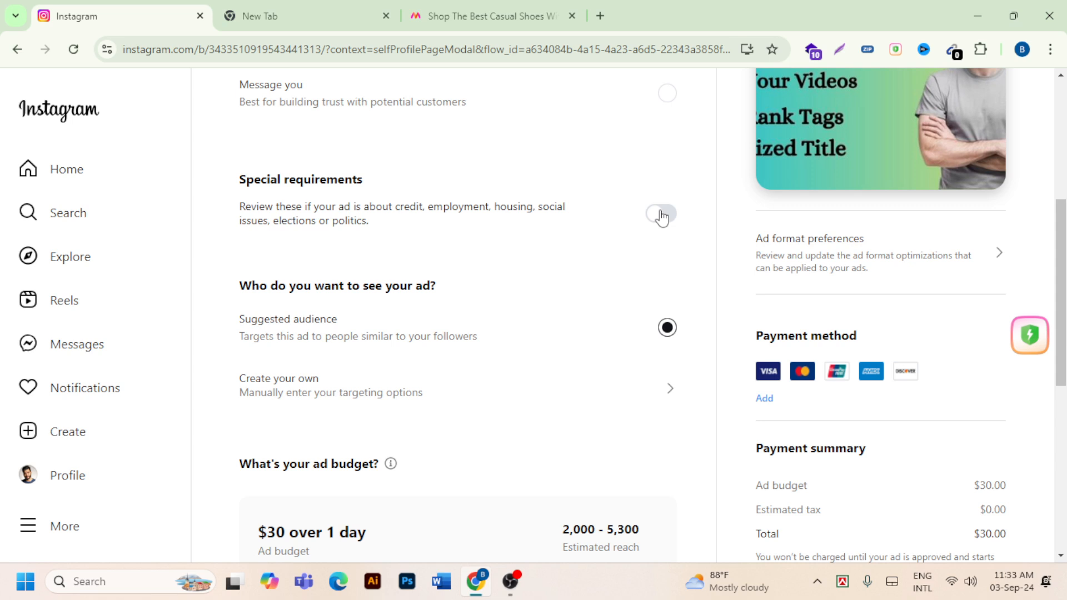
click(672, 218)
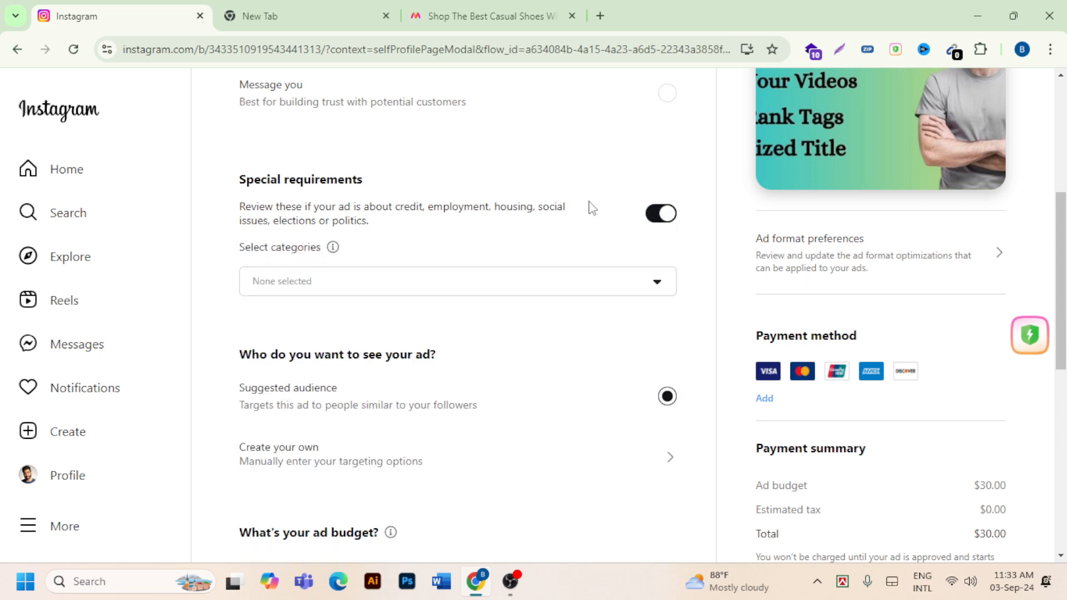
click(653, 220)
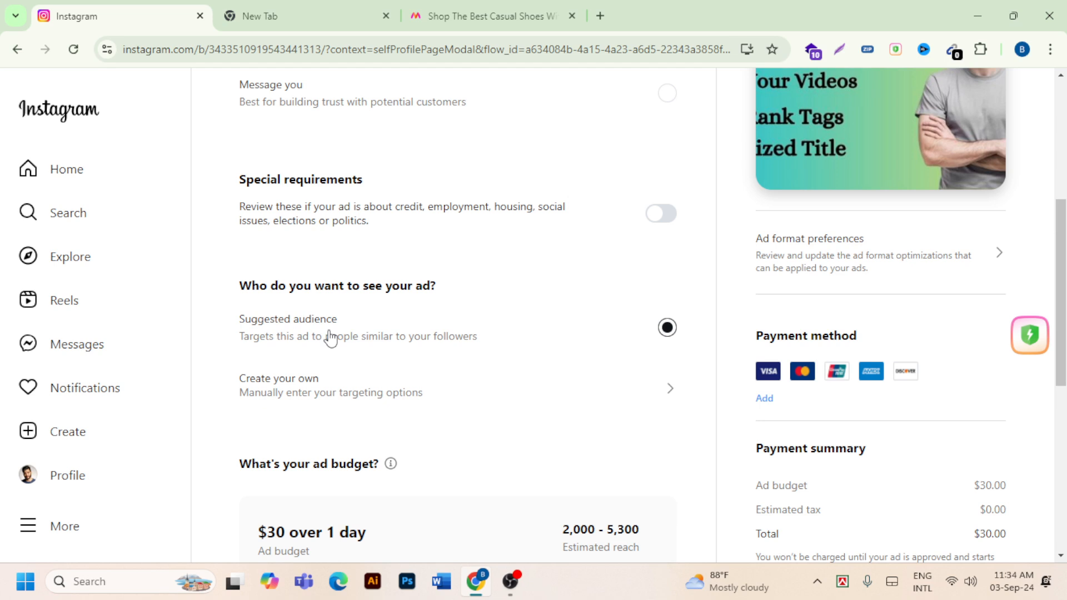
- Examine the name, location, interest, age and gender targeting options for creating your own audience, and close the form without saving
click(305, 392)
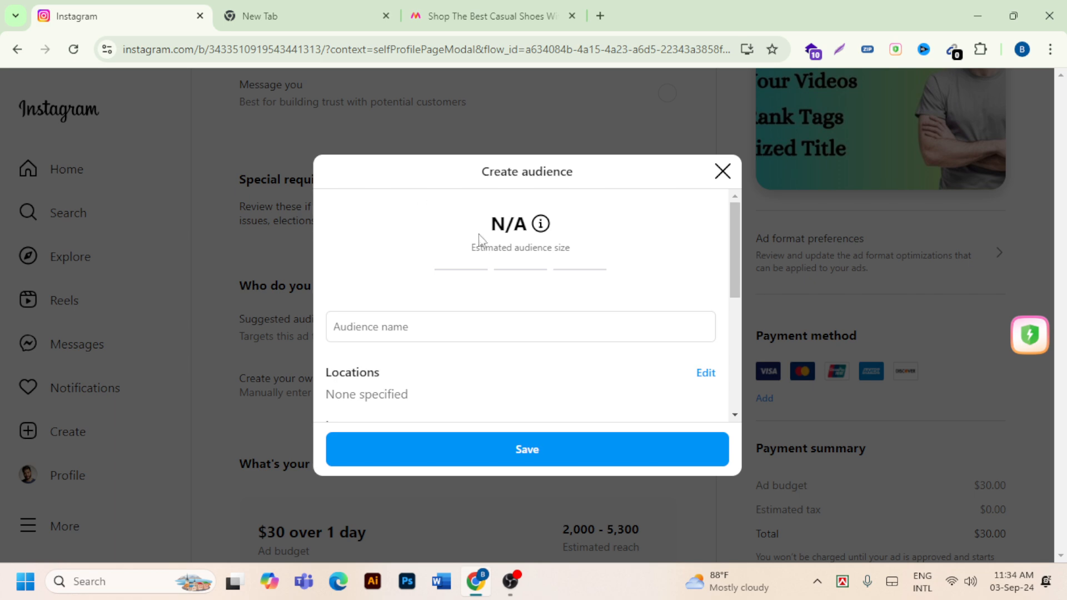
scroll(494, 292, down, 3)
scroll(495, 302, down, 3)
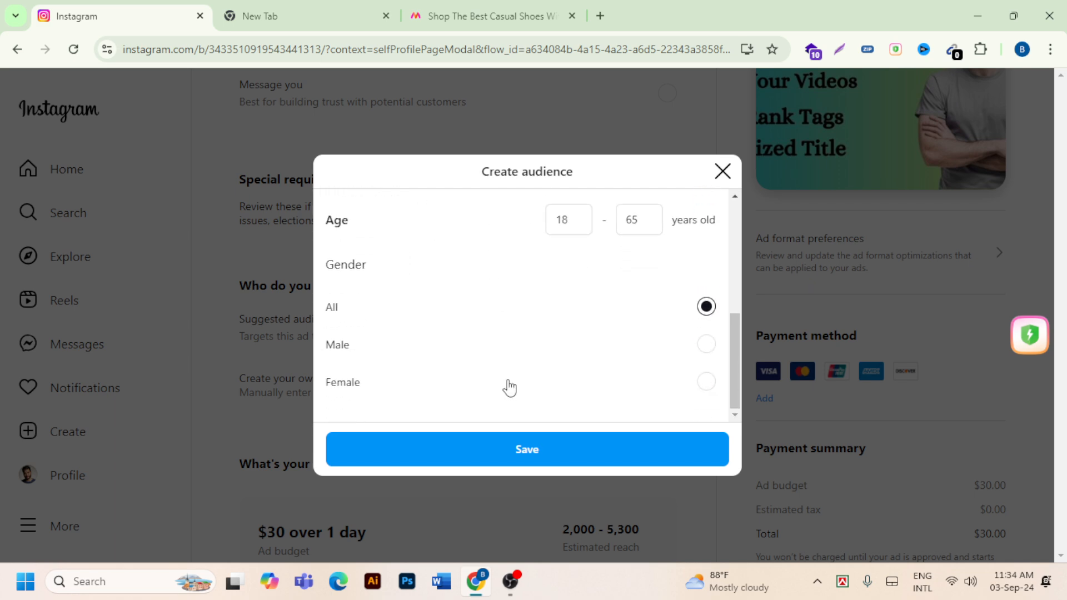
scroll(509, 383, up, 2)
scroll(509, 383, up, 5)
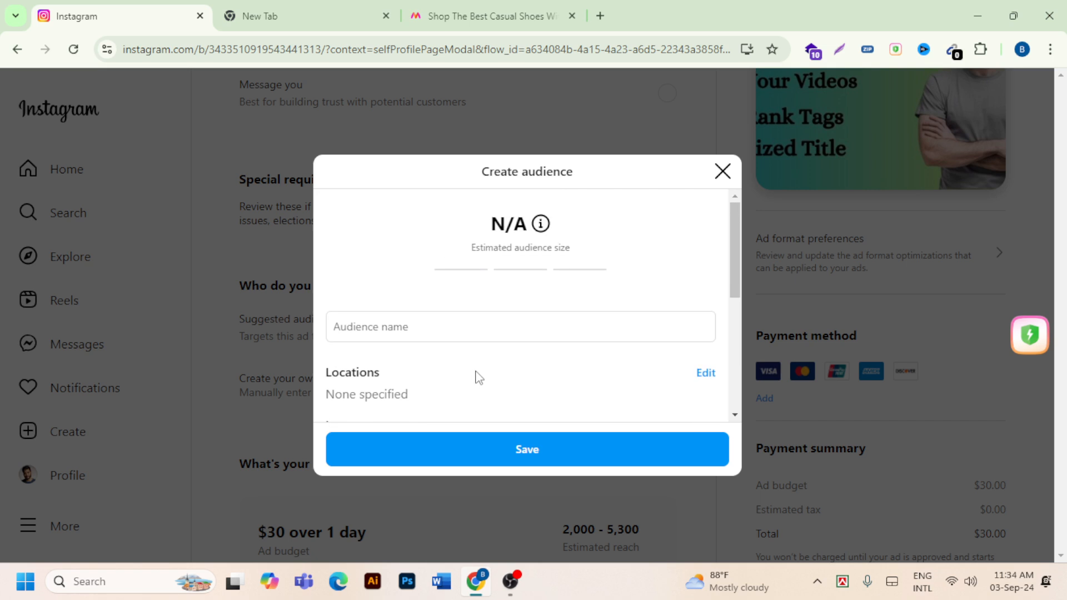
scroll(471, 370, down, 3)
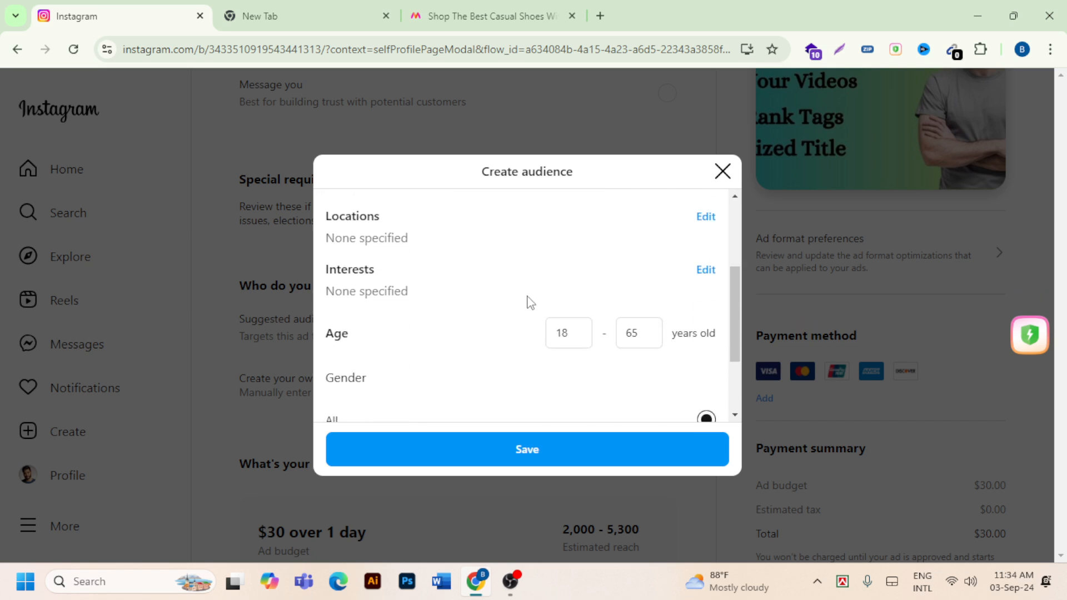
scroll(530, 277, down, 2)
scroll(453, 280, up, 4)
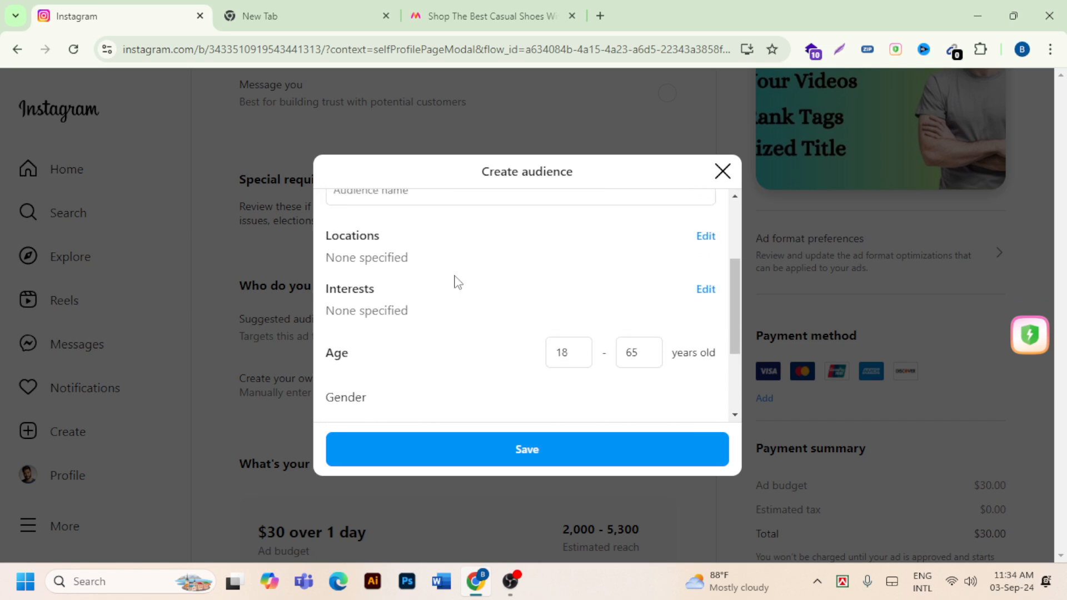
scroll(455, 280, down, 1)
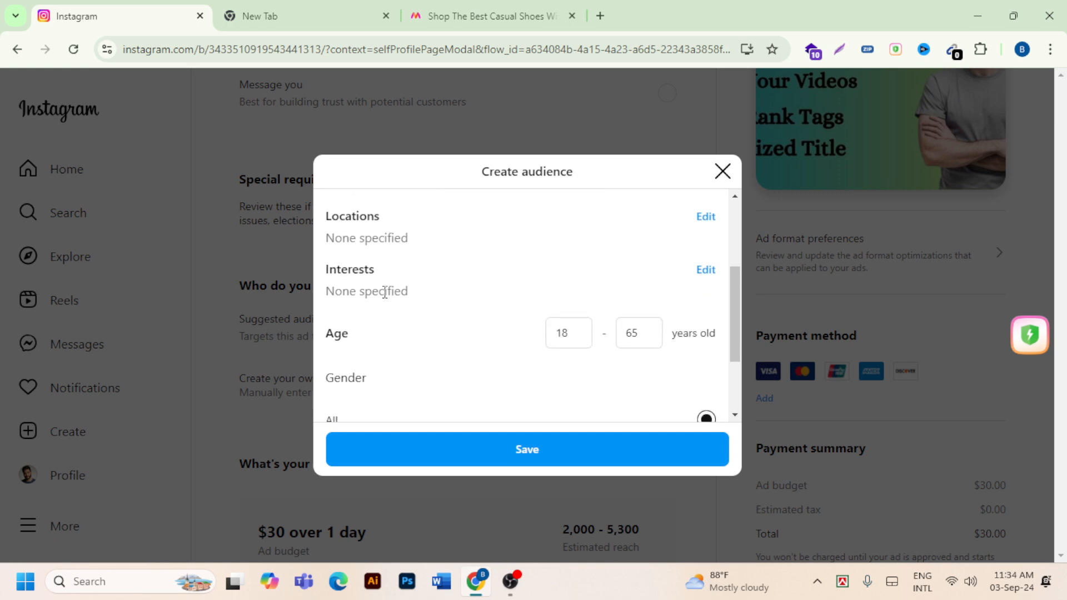
scroll(390, 287, down, 2)
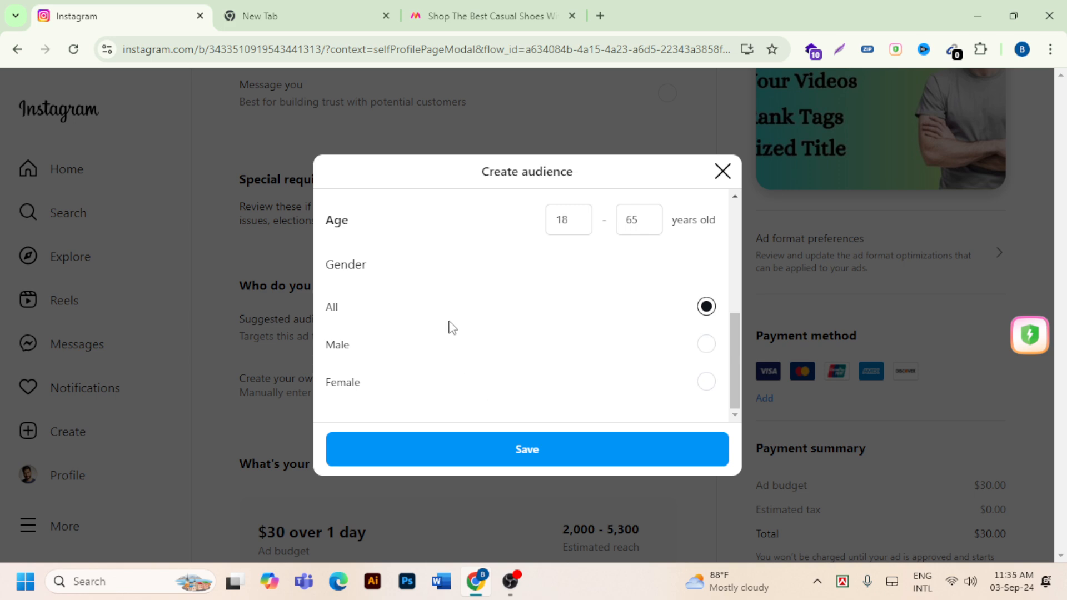
scroll(445, 328, up, 3)
scroll(425, 330, down, 3)
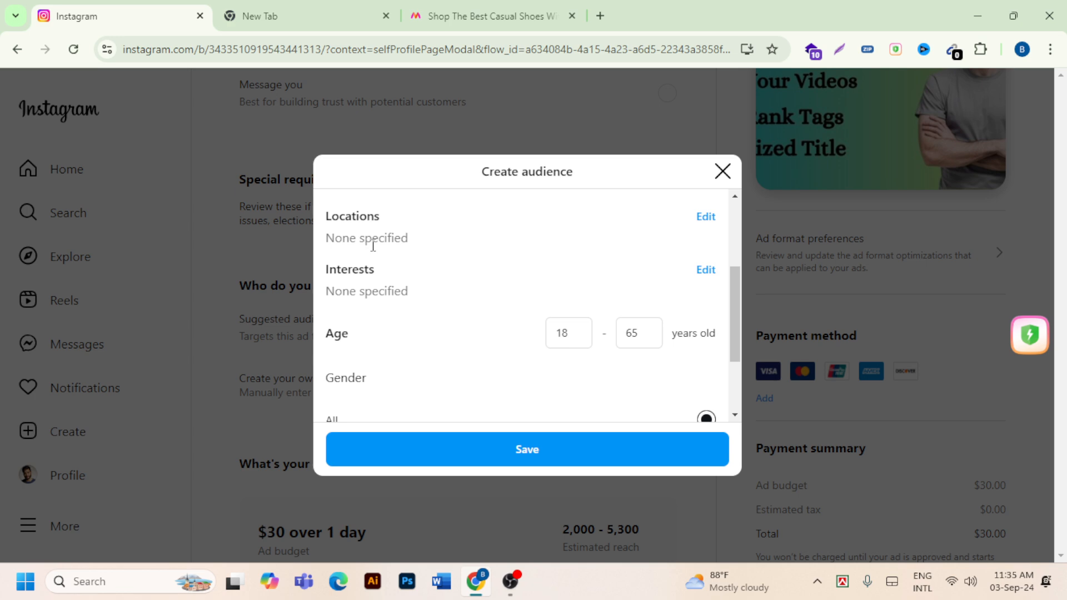
scroll(374, 246, up, 3)
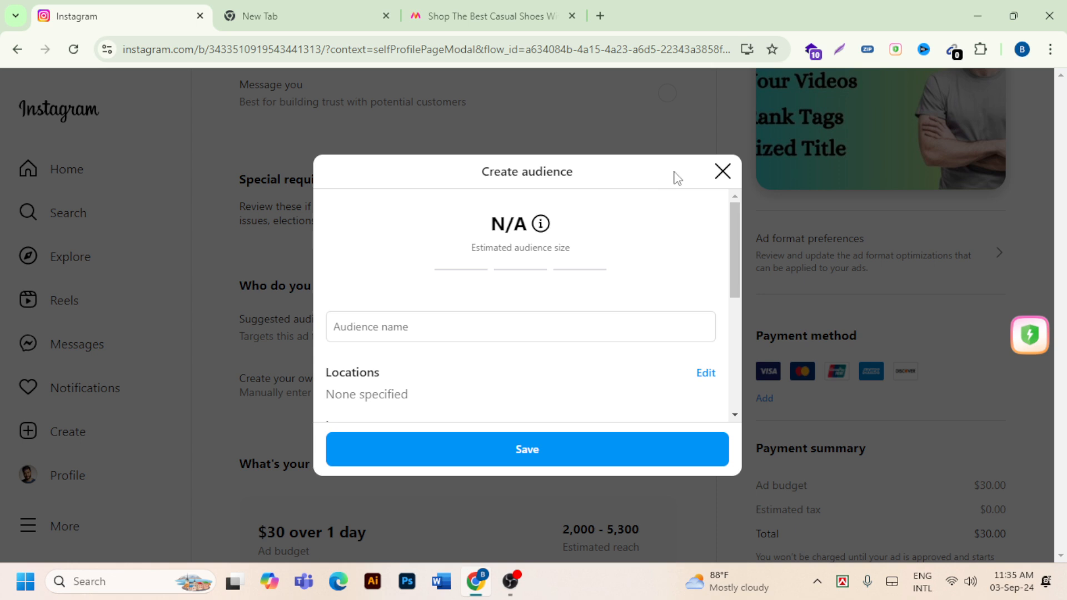
click(722, 172)
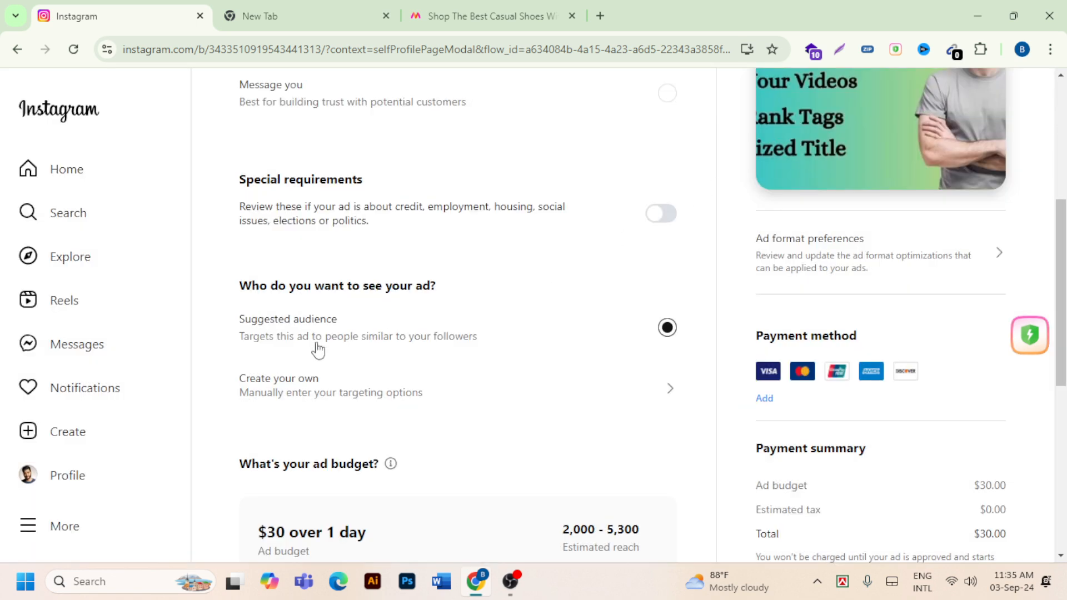
- Start creating your own audience and enter a first name followed by 01 as the audience name
click(307, 391)
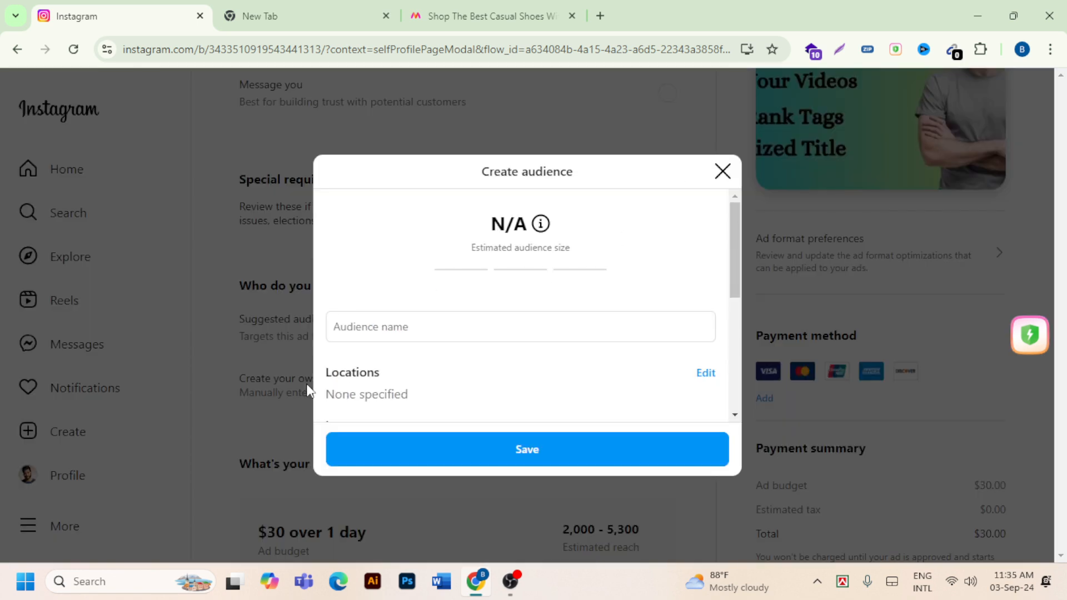
click(398, 334)
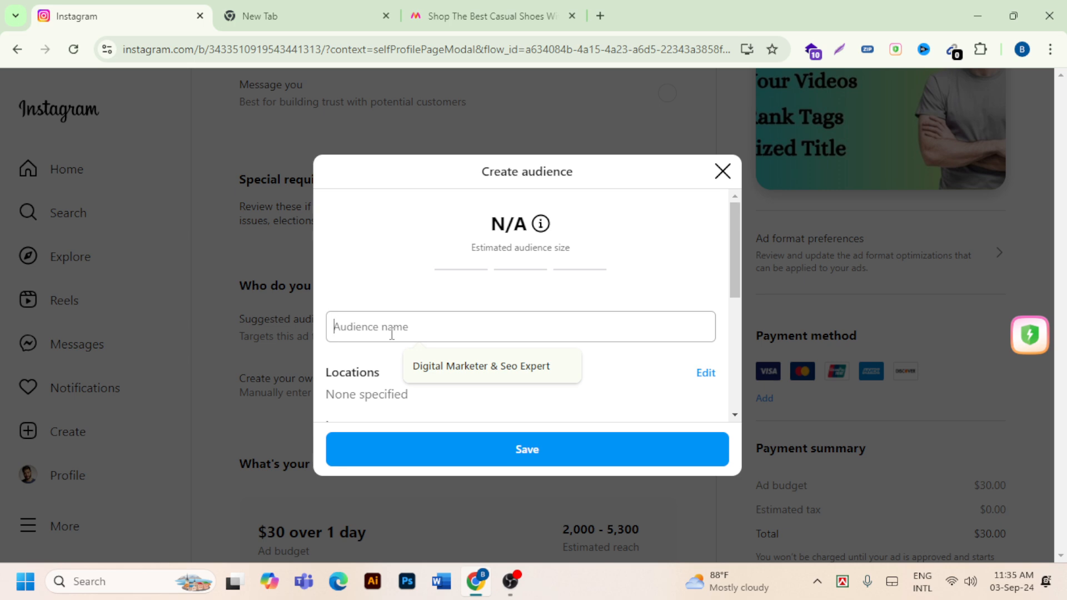
text(mike)
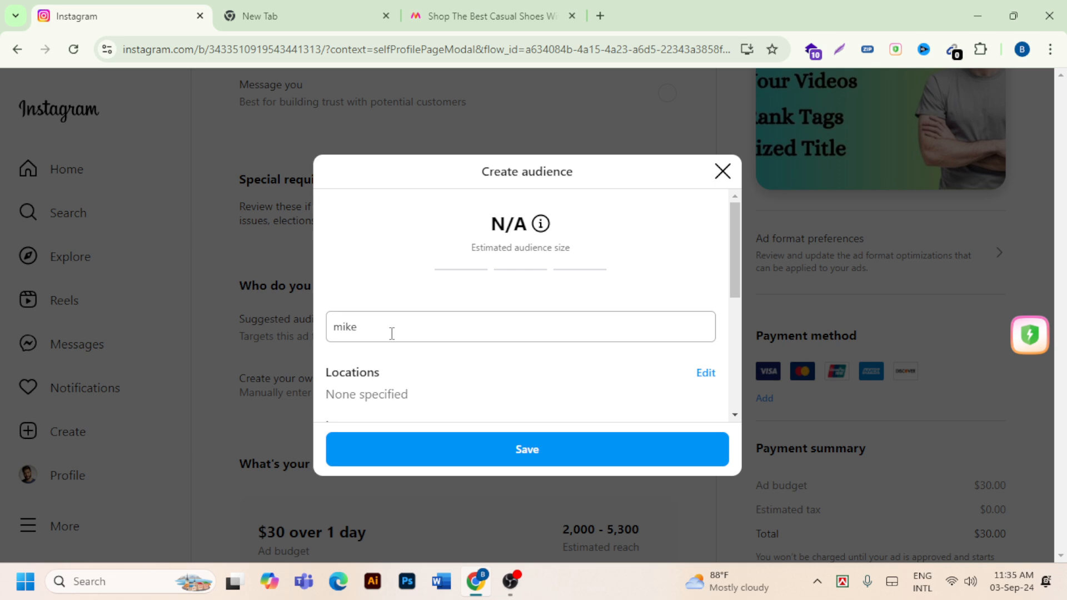
text(o)
key(BackSpace)
text(01)
drag(424, 327, 320, 340)
- Edit the audience's locations and add the country Bangladesh as a regional location, searching for "bangla"
scroll(524, 354, down, 1)
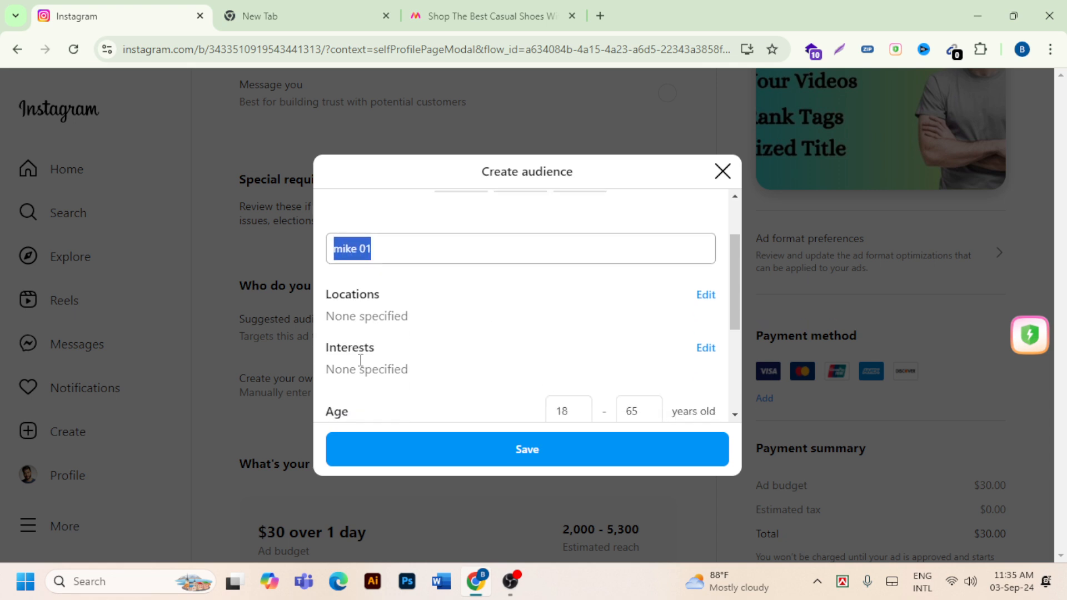
click(711, 297)
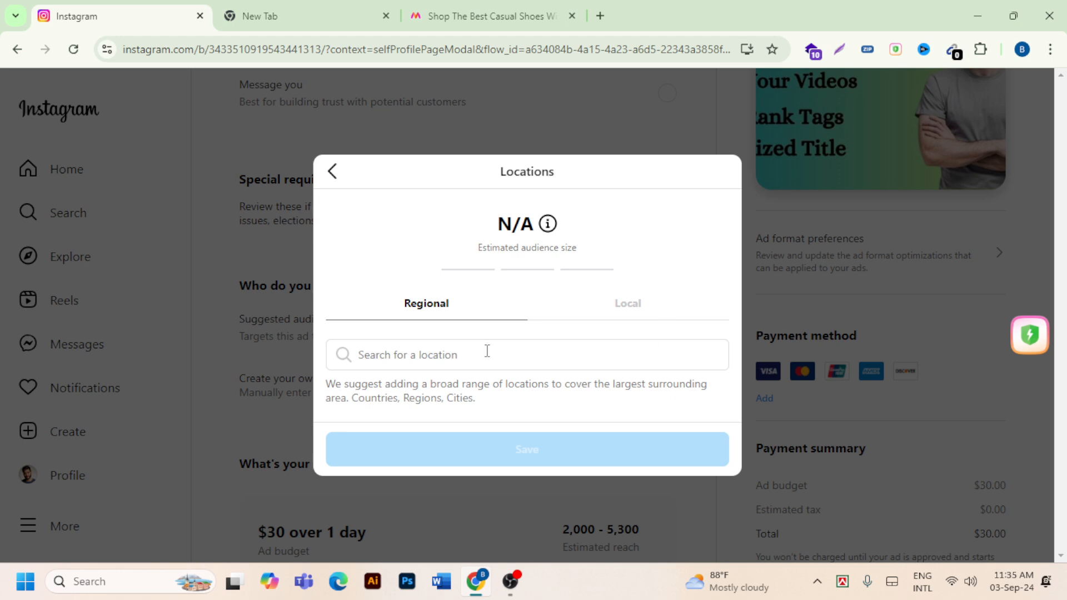
click(424, 362)
text(b)
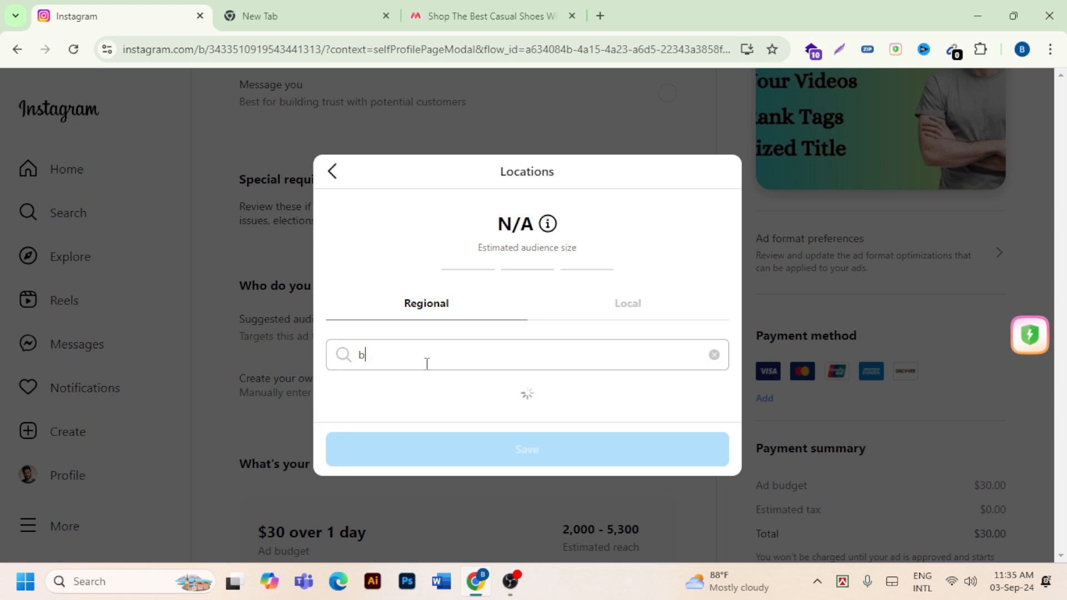
text(angla)
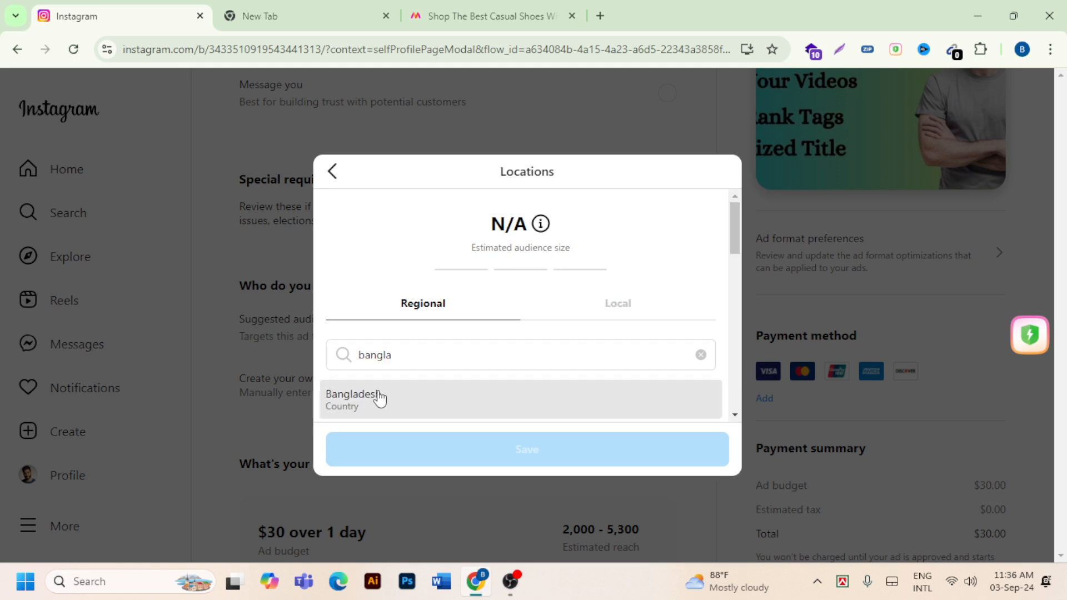
click(378, 399)
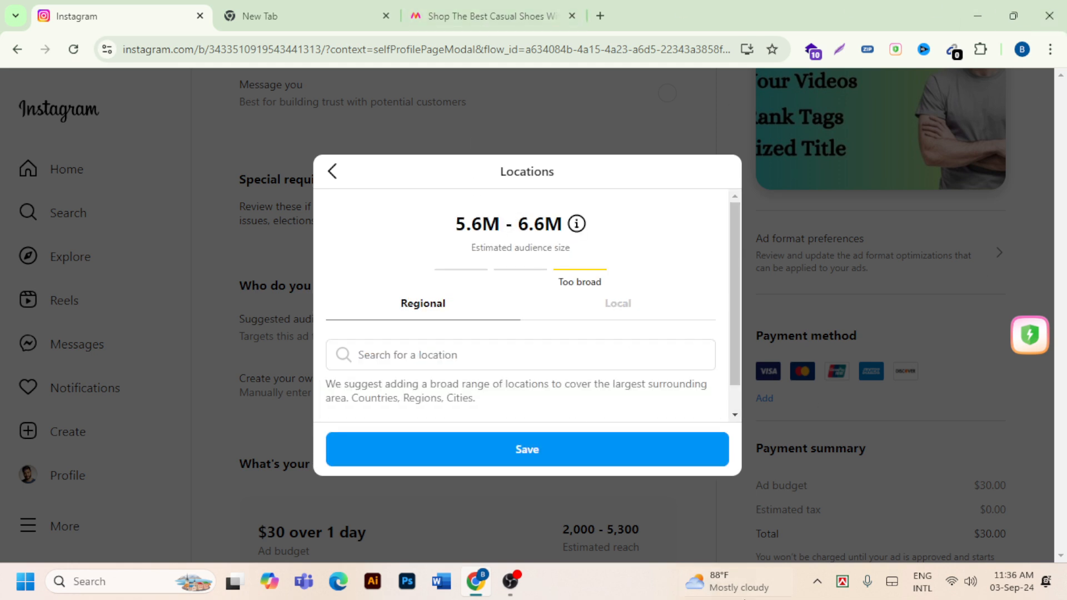
scroll(546, 334, down, 1)
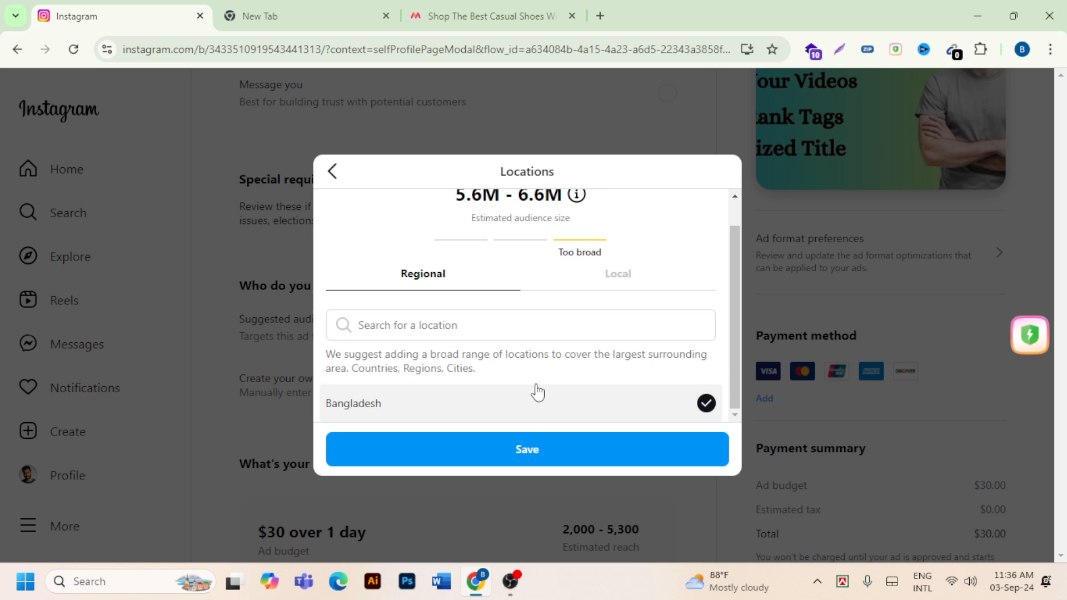
- Add the country India as another regional location, searching for "india"
click(395, 329)
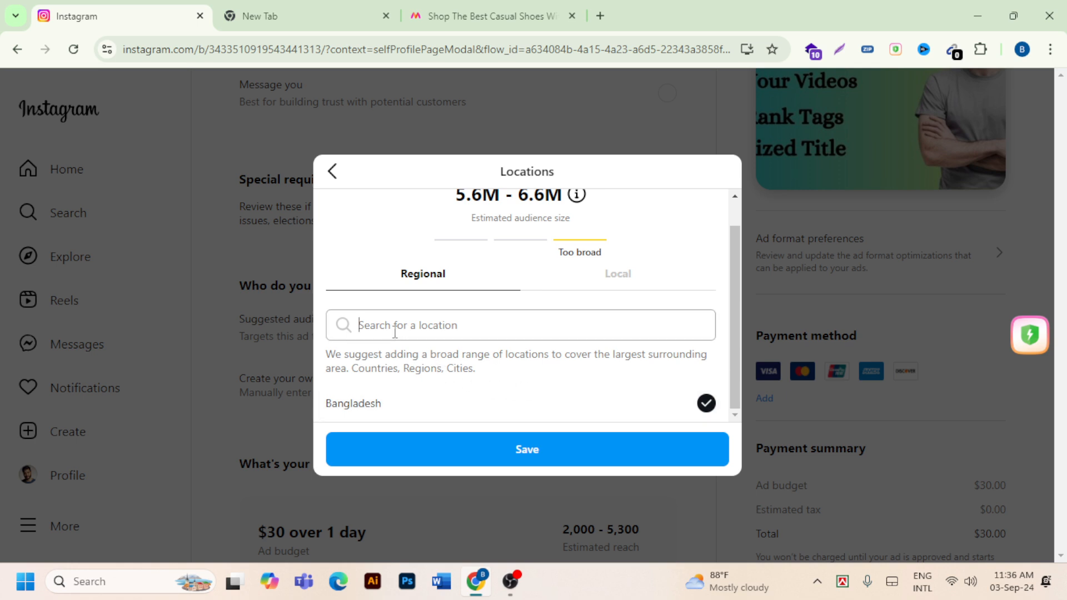
text(i)
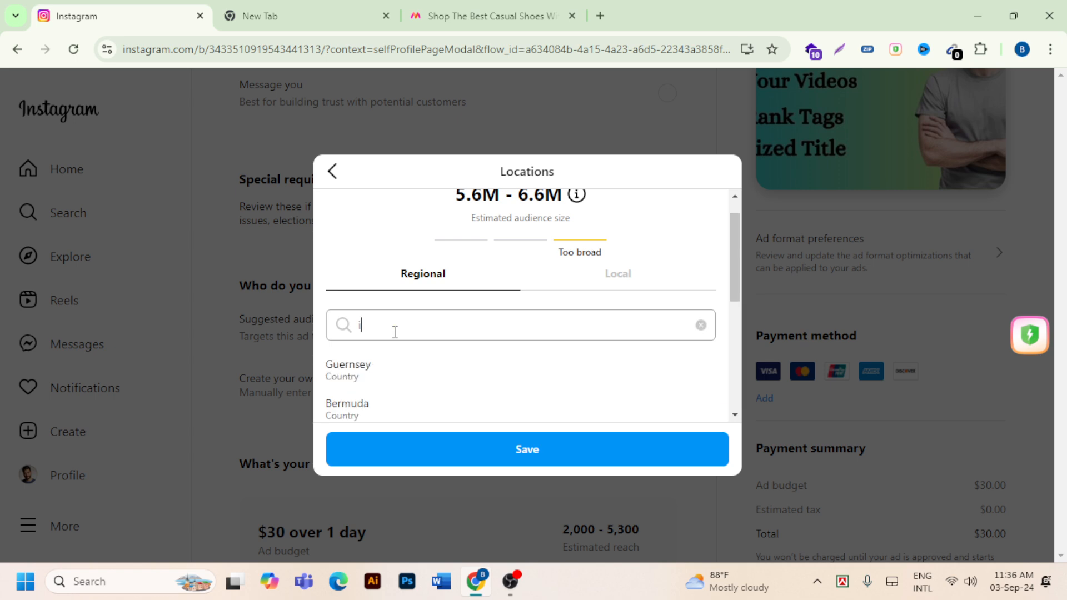
text(ndia)
click(360, 412)
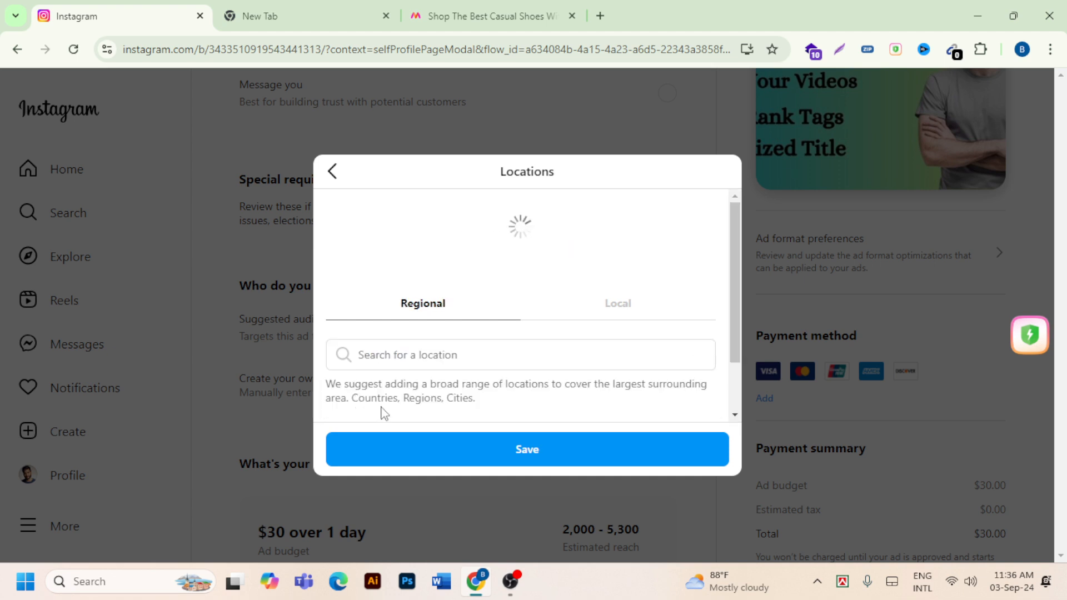
- Add the country Pakistan as another regional location, searching for "pakis", and review the selected countries
click(387, 356)
text(paki)
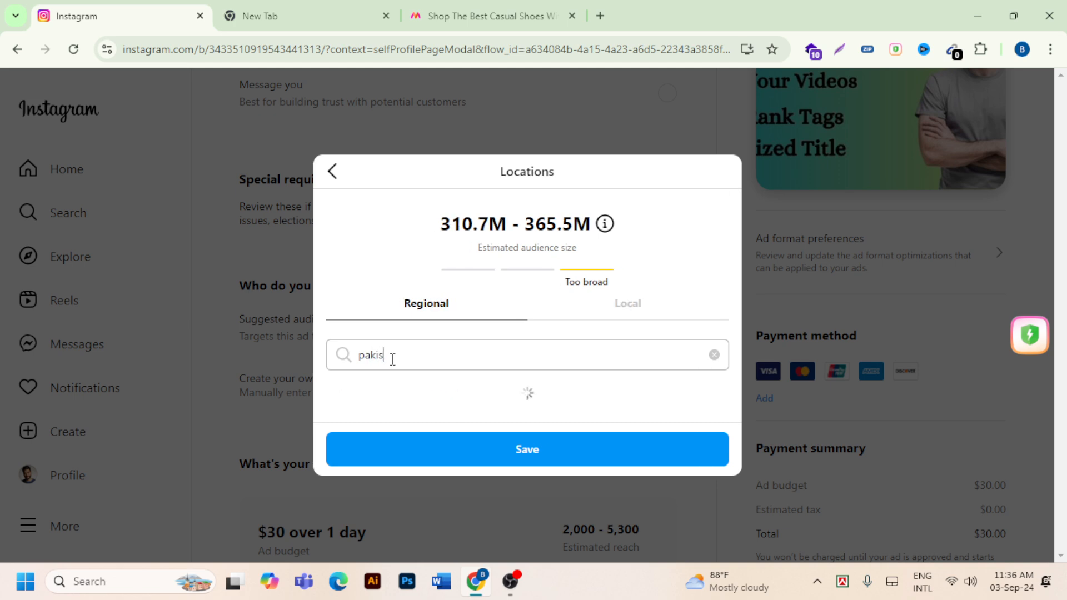
text(s)
click(362, 394)
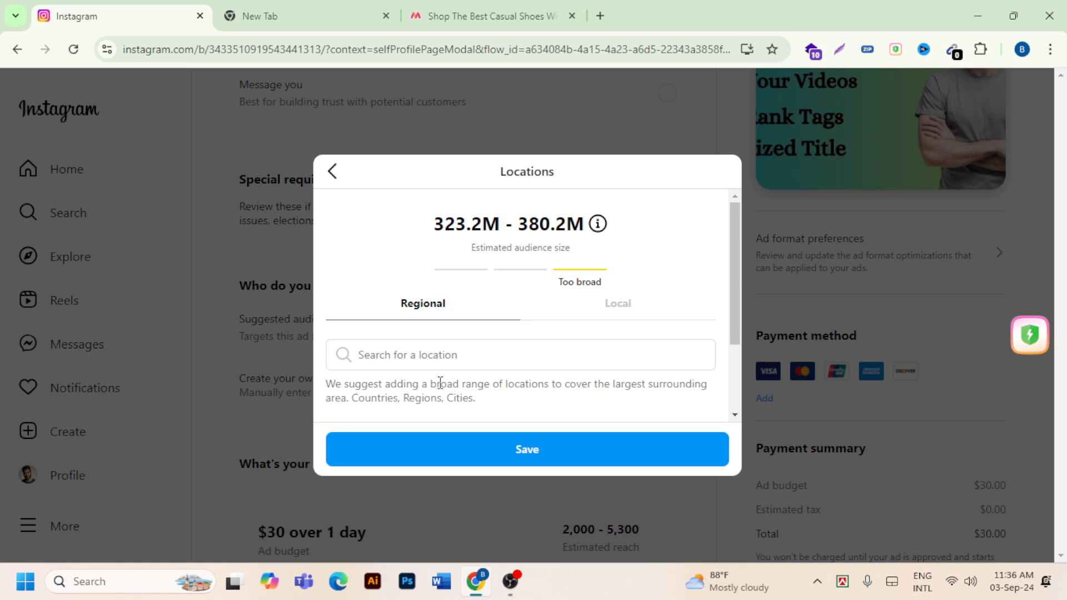
scroll(440, 382, down, 2)
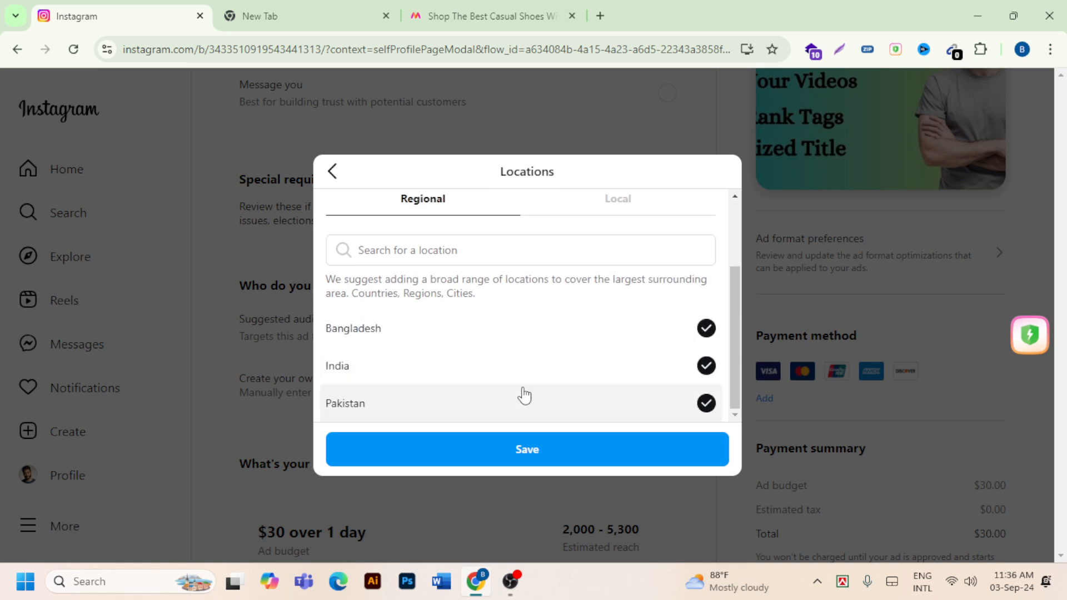
- Remove Pakistan, India and Bangladesh from the audience's regional locations
click(706, 403)
click(705, 403)
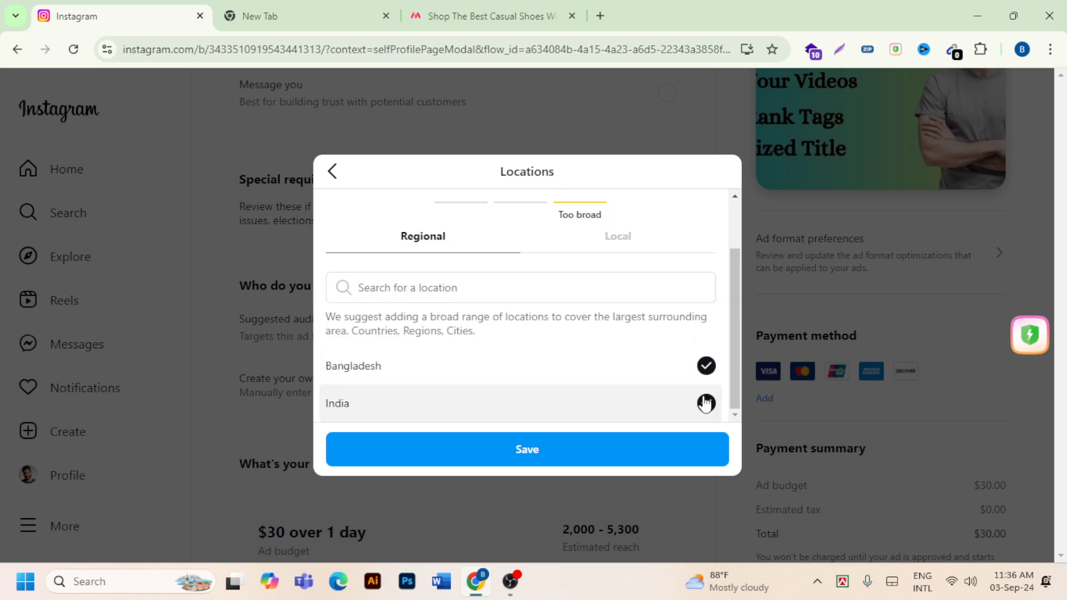
click(705, 403)
- Search the regional locations for "usa" and add the matching country to the audience
click(394, 354)
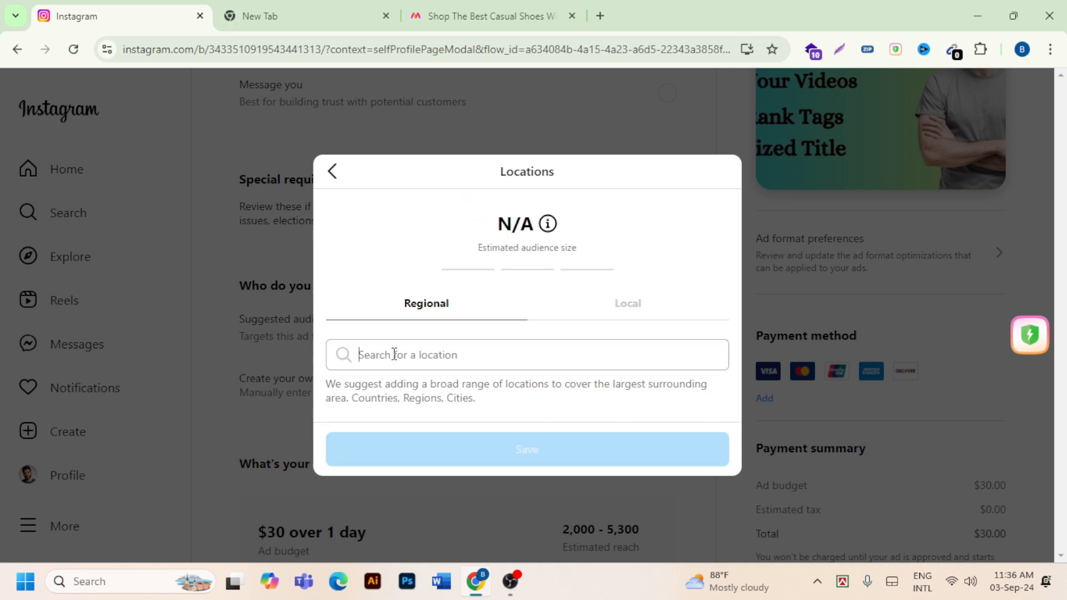
text(usa)
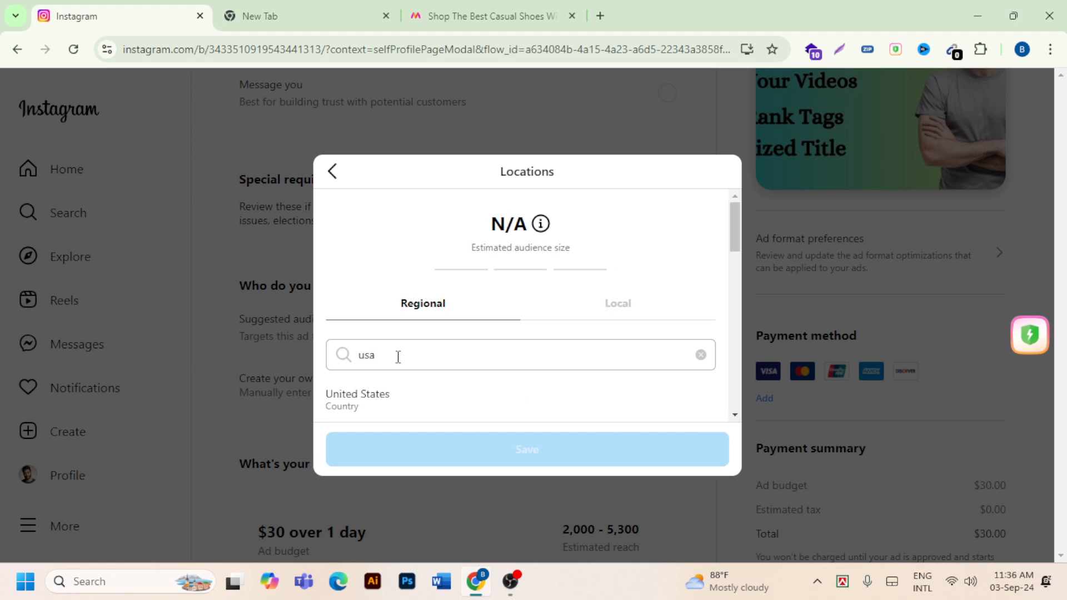
click(405, 404)
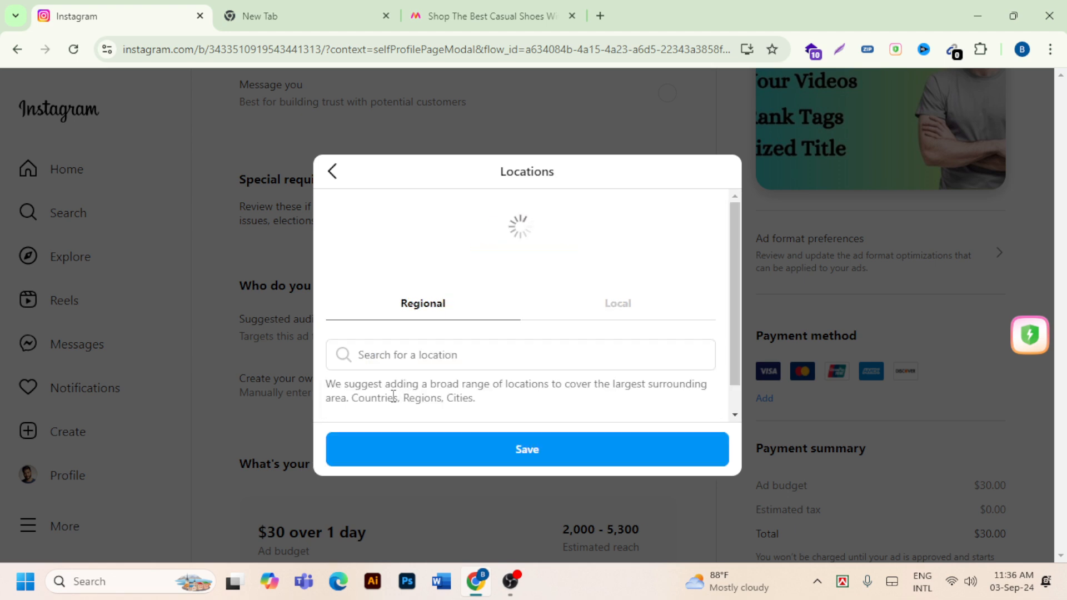
scroll(541, 370, up, 1)
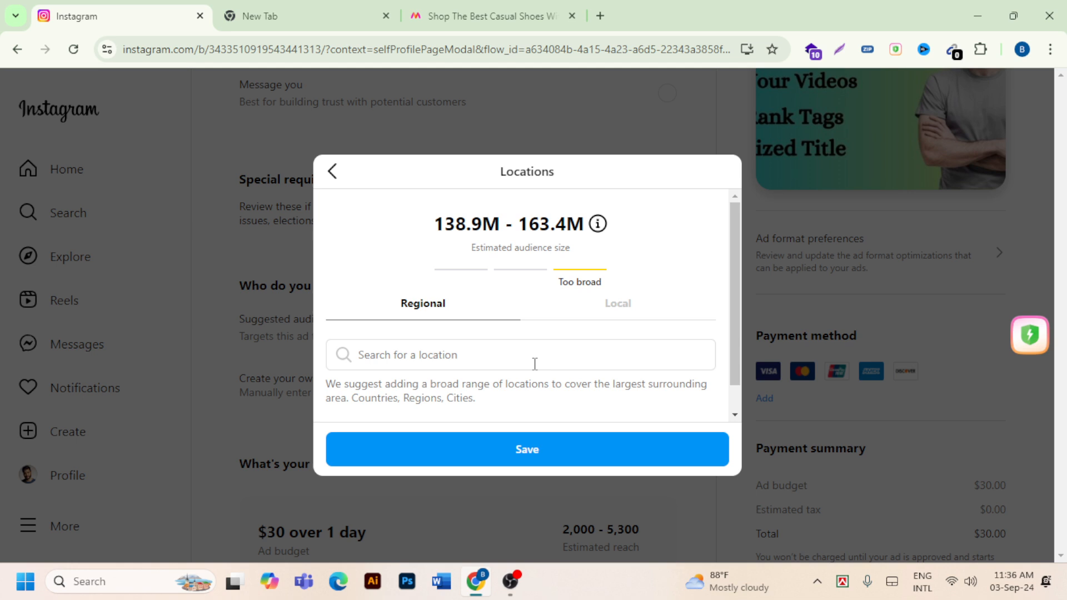
- Switch the audience to local targeting, search for "sylhet" and choose the address Dhaka-Sylhet Road
click(618, 304)
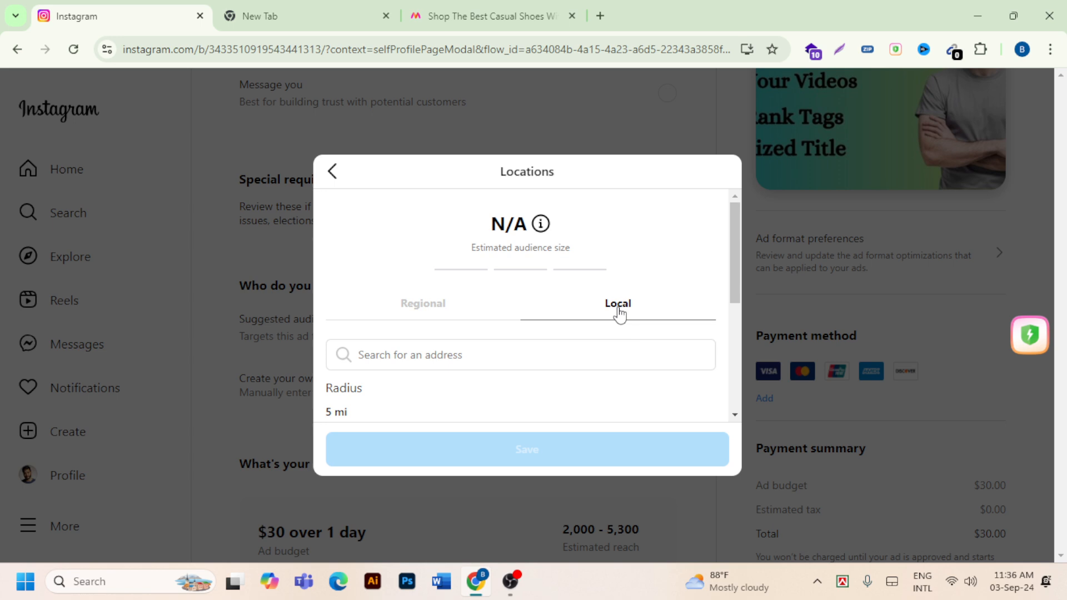
scroll(618, 314, down, 1)
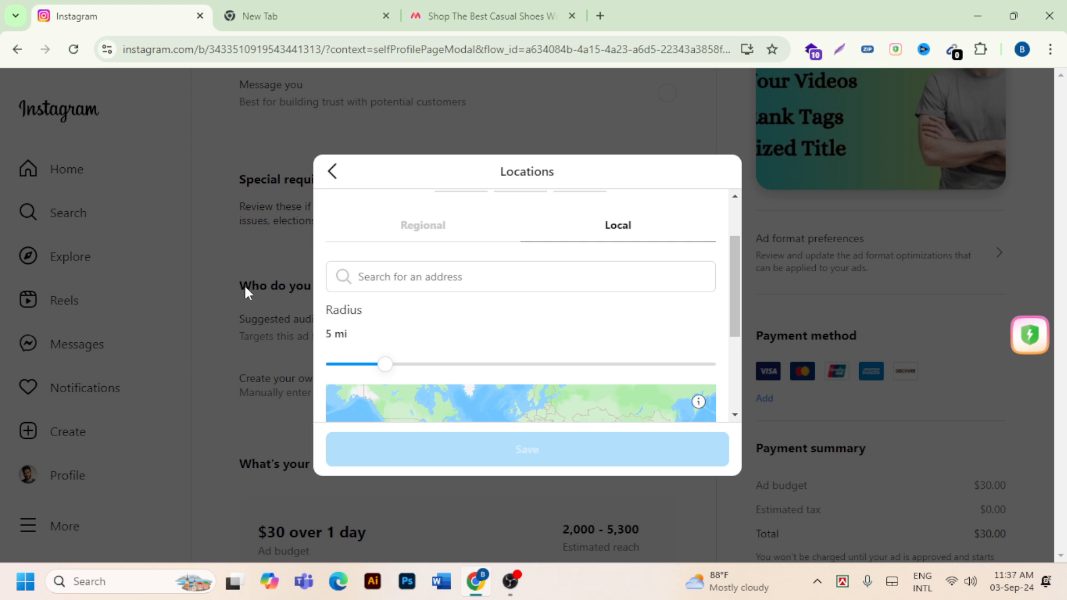
click(403, 277)
text(syloh)
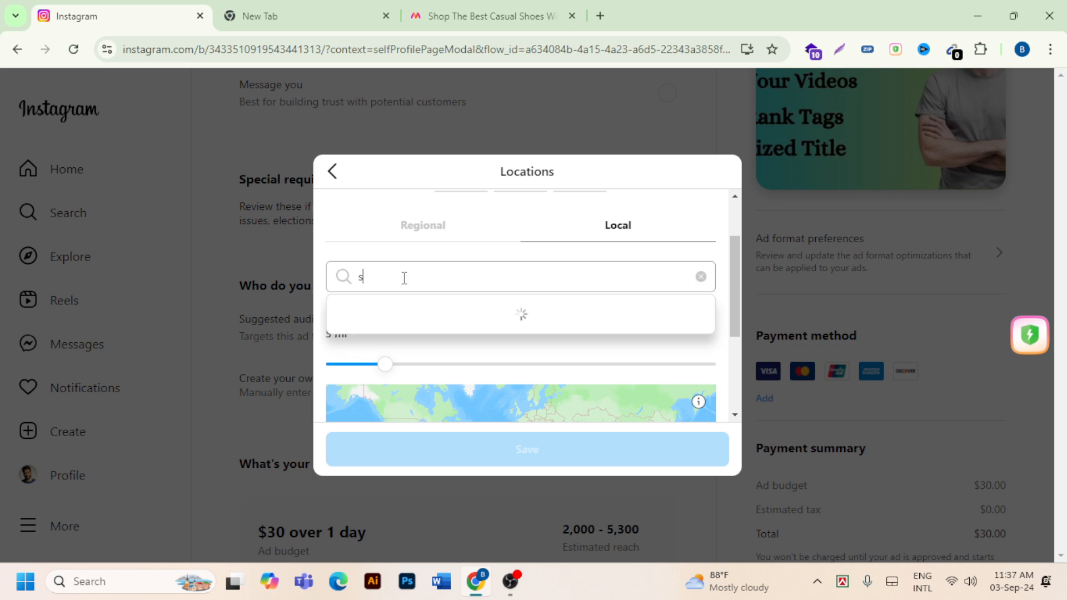
key(BackSpace)
key(BackSpace)
key(BackSpace)
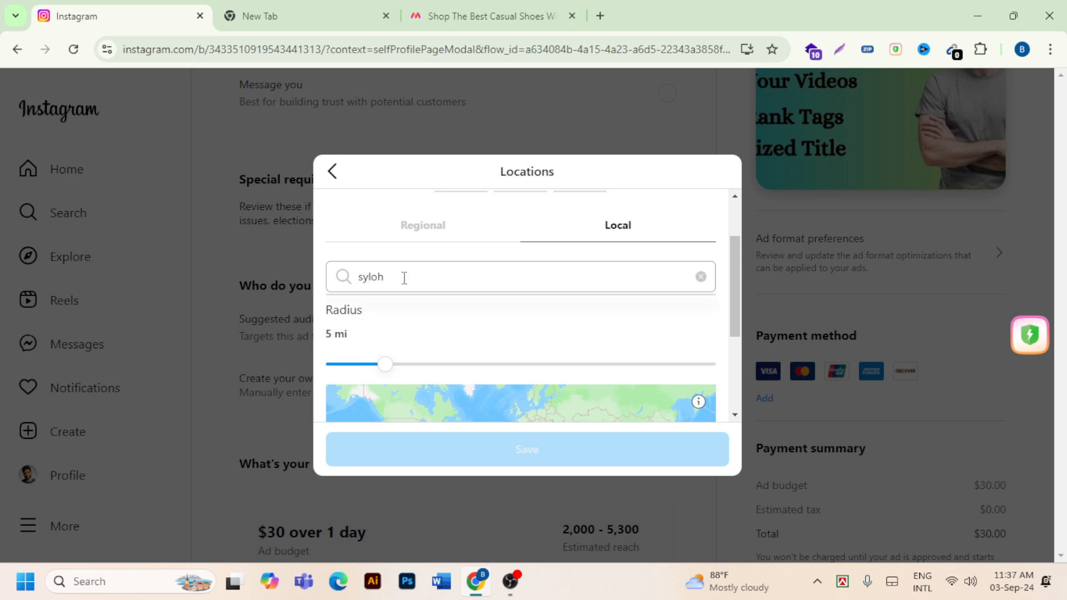
text(lhet)
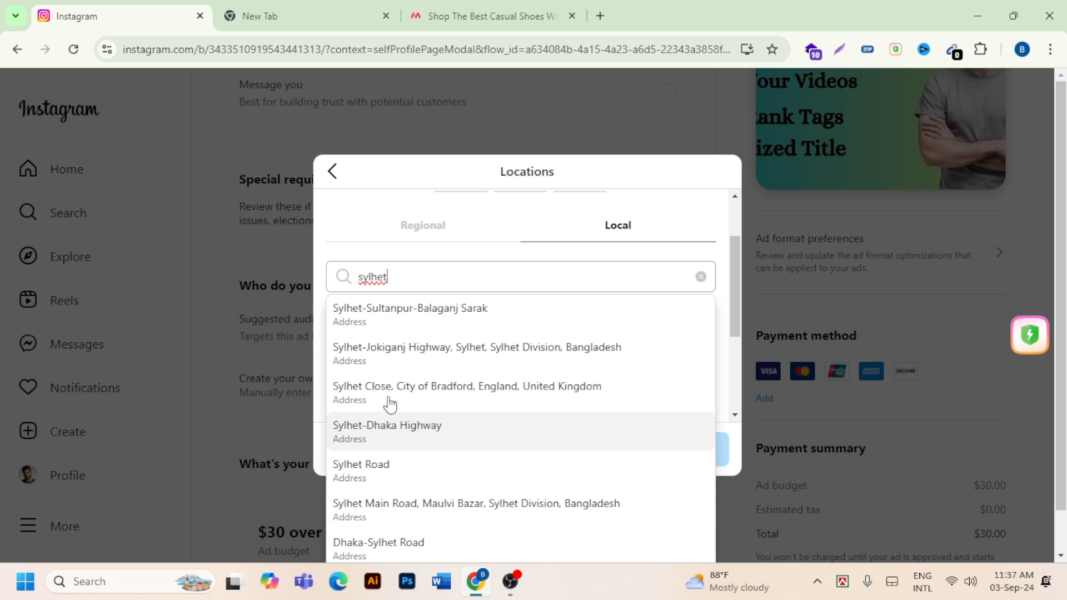
click(425, 495)
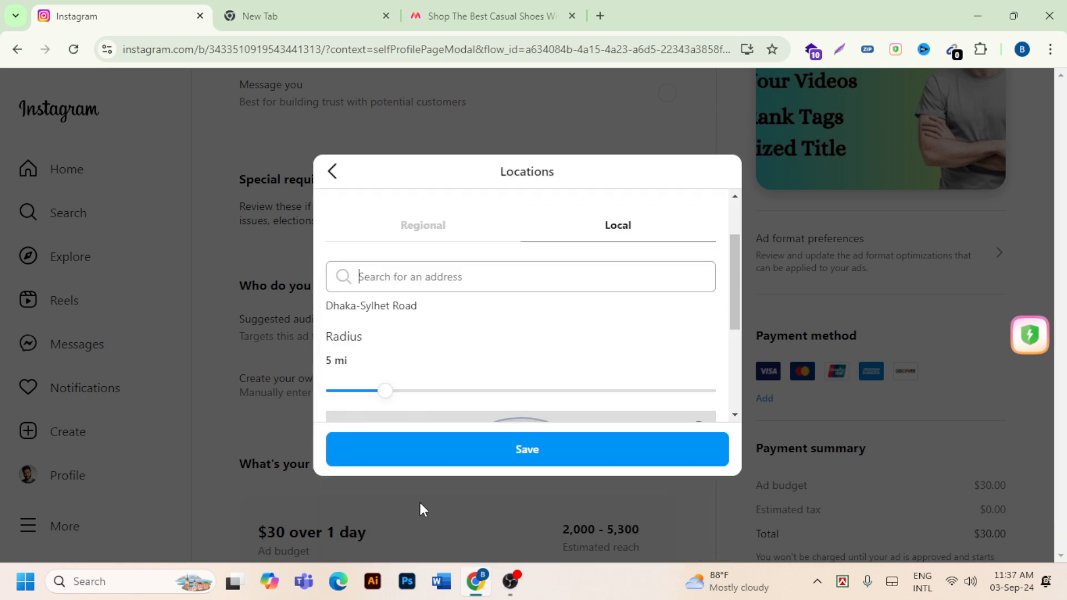
- Try searching the local addresses for "chitago" and clear the search without choosing a result
click(423, 273)
text(chit)
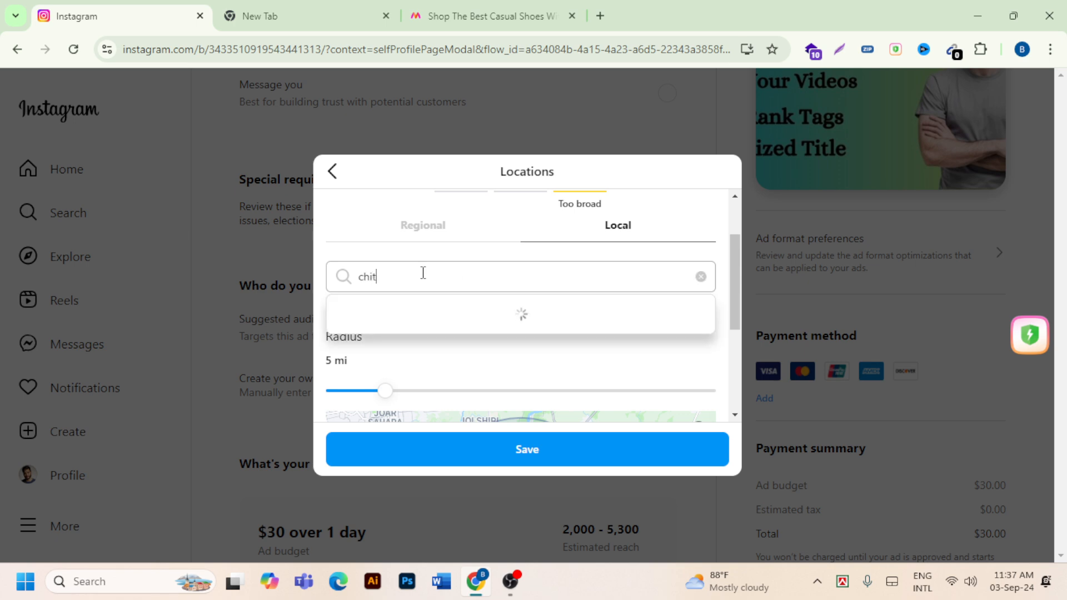
text(ta)
key(BackSpace)
key(BackSpace)
key(BackSpace)
key(BackSpace)
key(BackSpace)
key(BackSpace)
text(chitago)
key(BackSpace)
key(BackSpace)
key(BackSpace)
key(BackSpace)
key(BackSpace)
key(BackSpace)
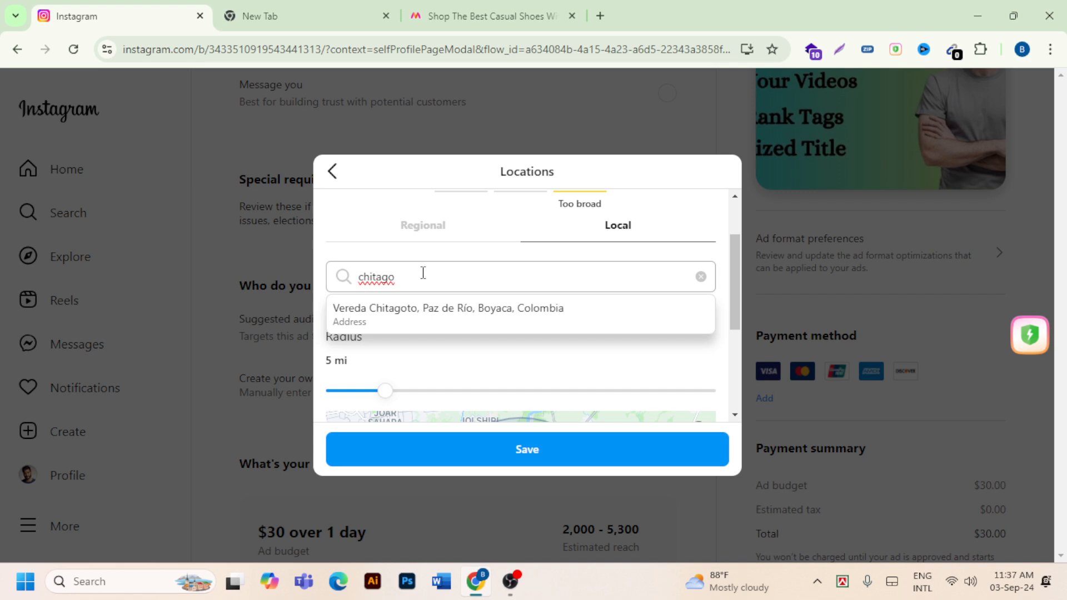
key(BackSpace)
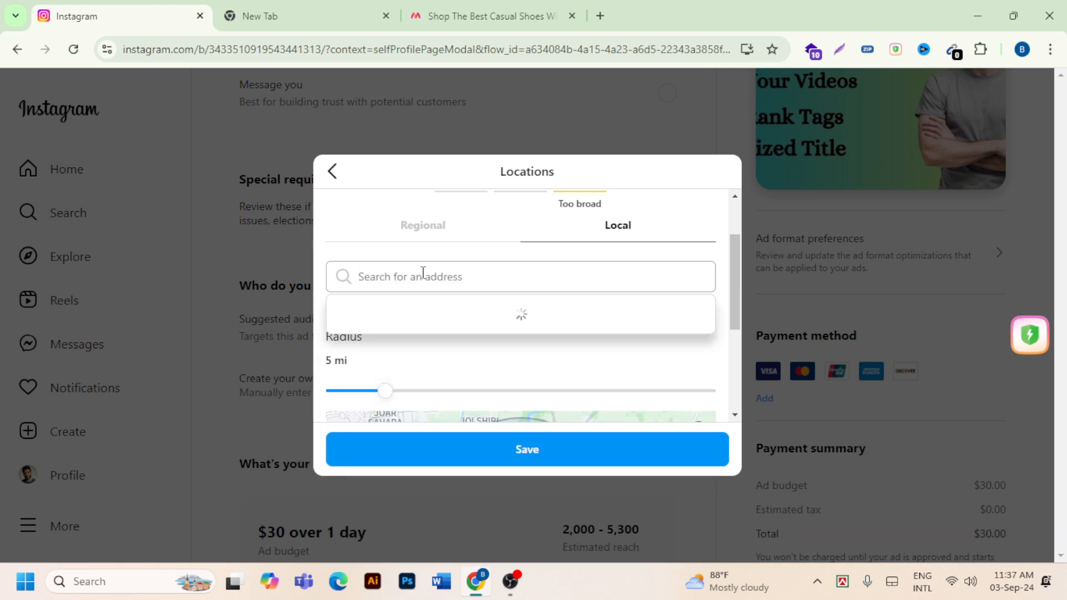
- Search for "khulna" and choose Khulna Road, Jessore, Khulna, Khulna Division, Bangladesh as the local address
text(kh)
key(BackSpace)
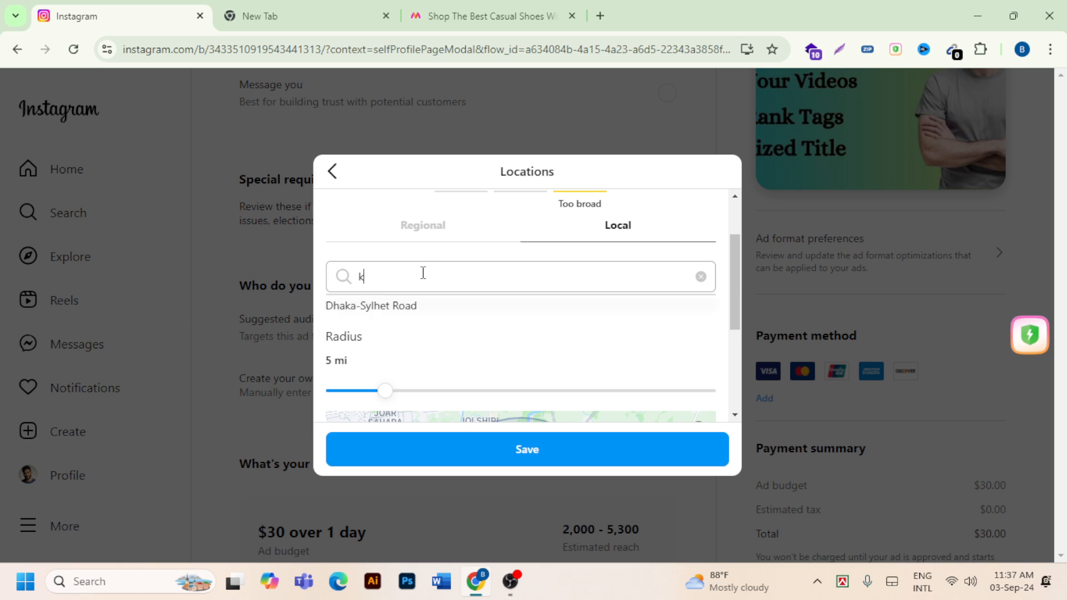
text(hulna)
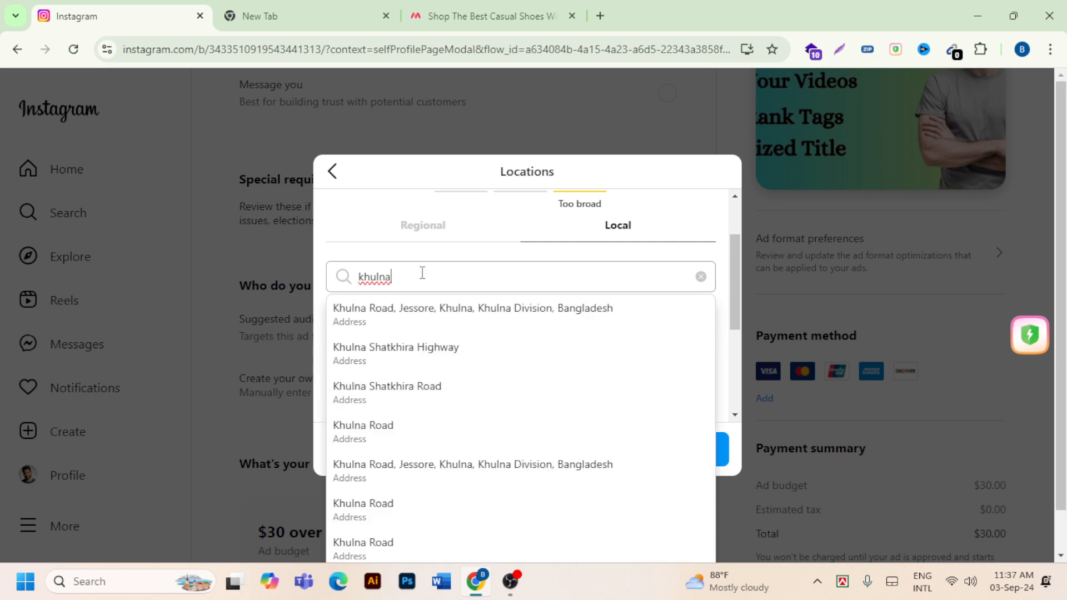
click(412, 319)
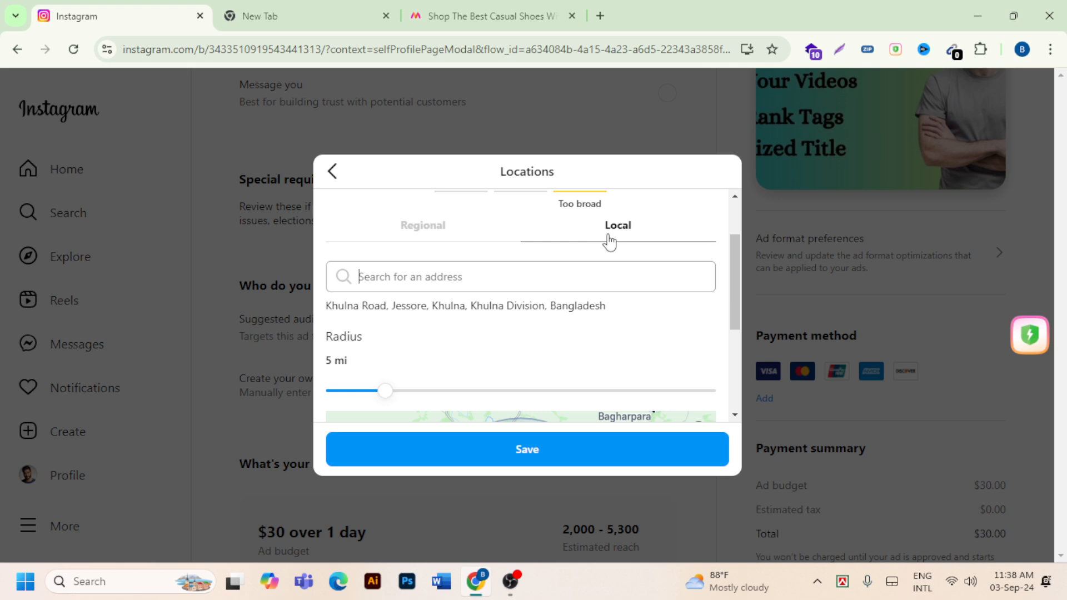
- Search the local addresses for "dhaka" without choosing a result
click(481, 288)
click(481, 287)
scroll(629, 247, down, 1)
scroll(593, 231, up, 1)
text(dh)
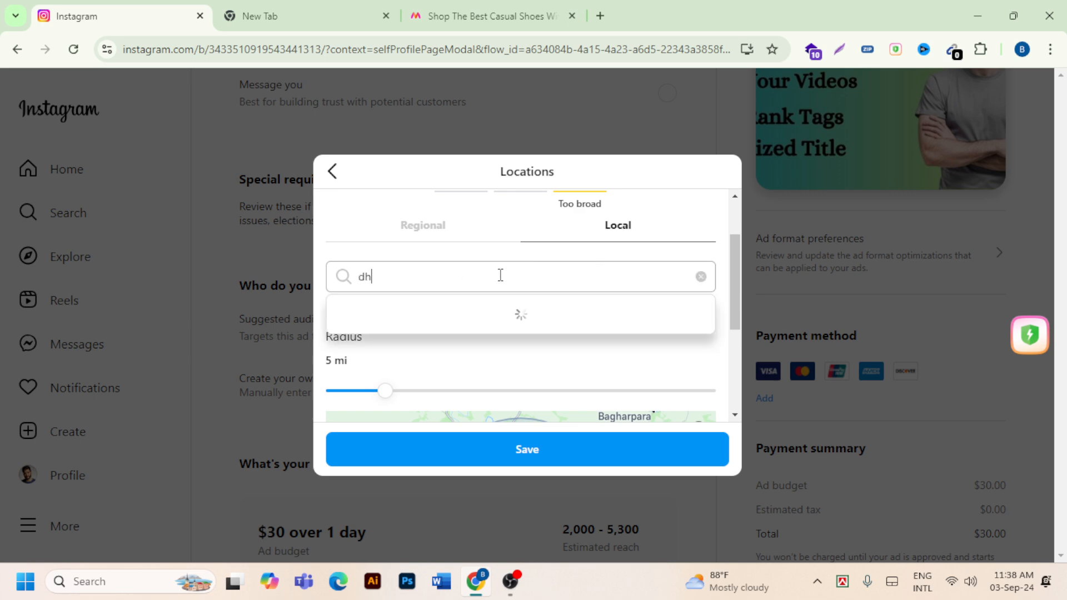
text(aka)
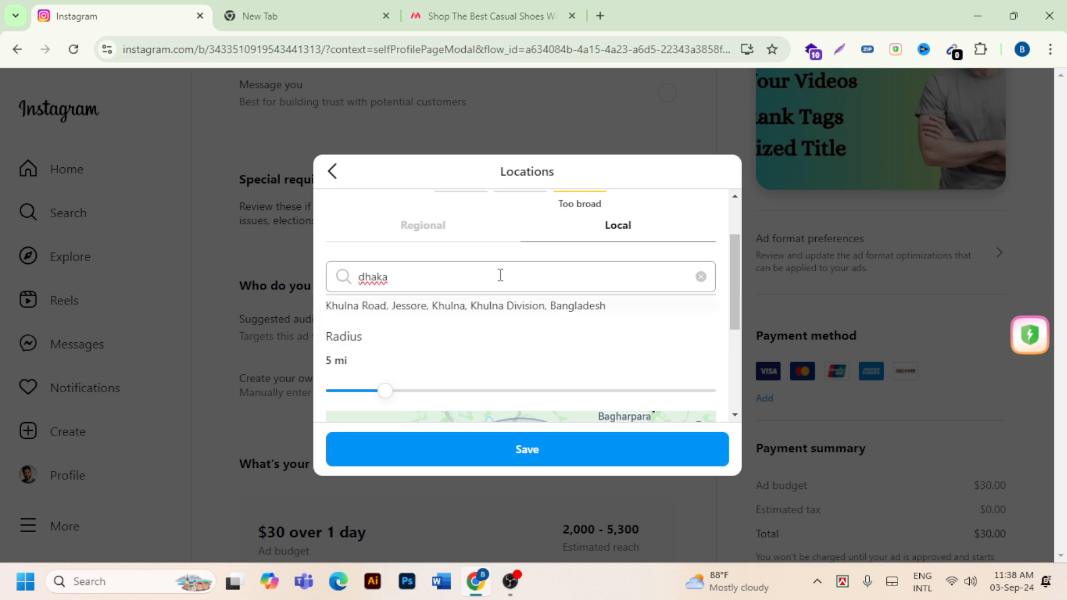
scroll(500, 276, down, 2)
scroll(500, 276, up, 2)
- Set the radius around the local address to 15 mi and check the covered area on the map
click(390, 393)
drag(390, 397, 516, 405)
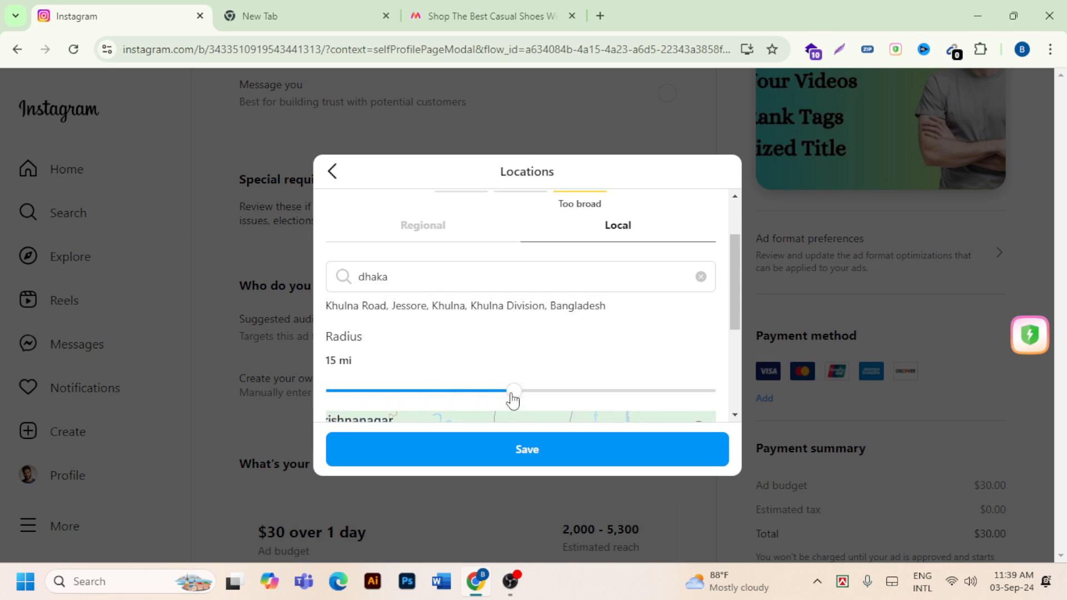
scroll(532, 376, down, 2)
scroll(388, 303, up, 2)
- Reduce the local targeting radius to 5 mi and raise it to 23 mi to compare the map coverage
drag(514, 398, 384, 397)
scroll(381, 352, down, 3)
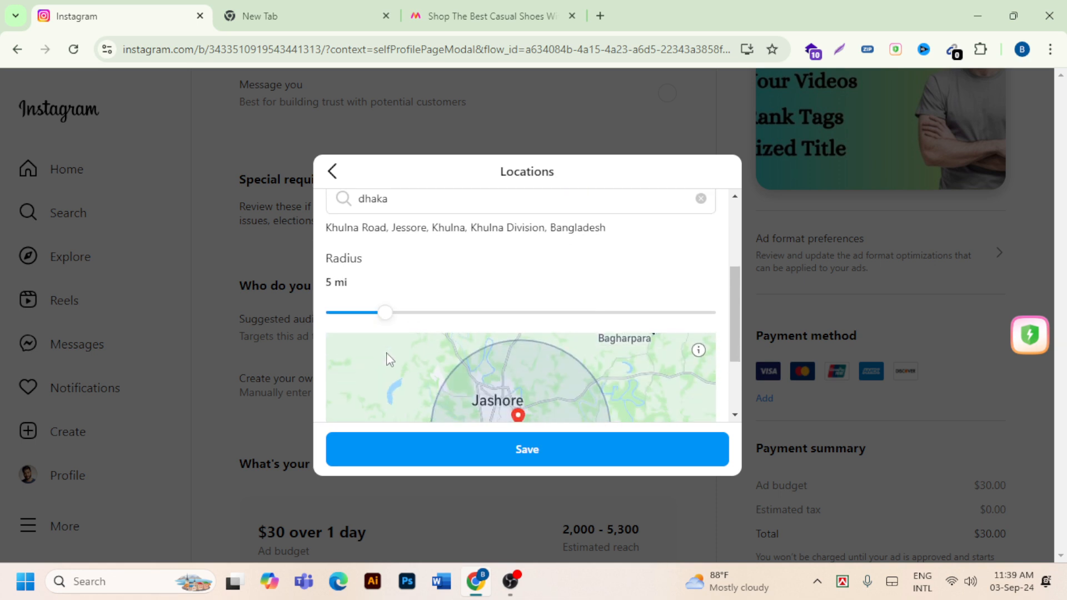
drag(384, 239, 617, 254)
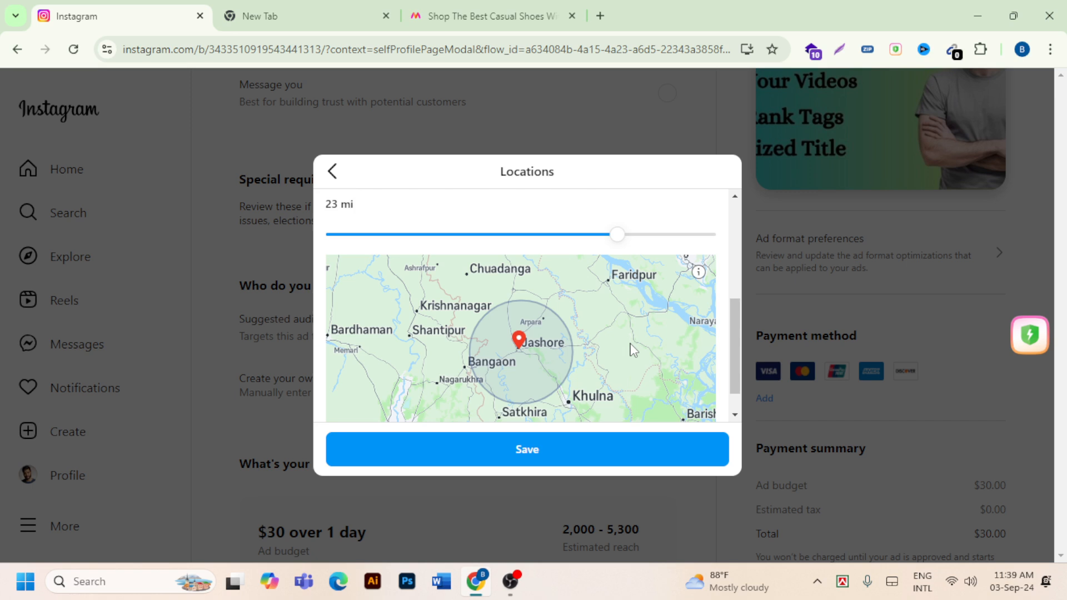
scroll(631, 350, up, 1)
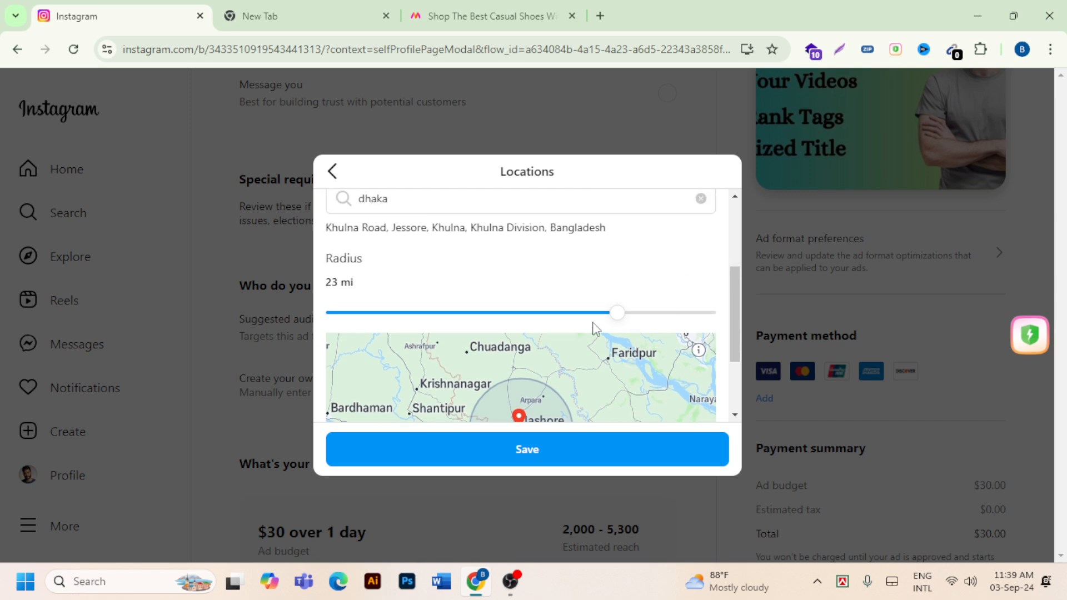
- Raise the local targeting radius to 30 mi and lower it to 12 mi
drag(611, 322, 768, 327)
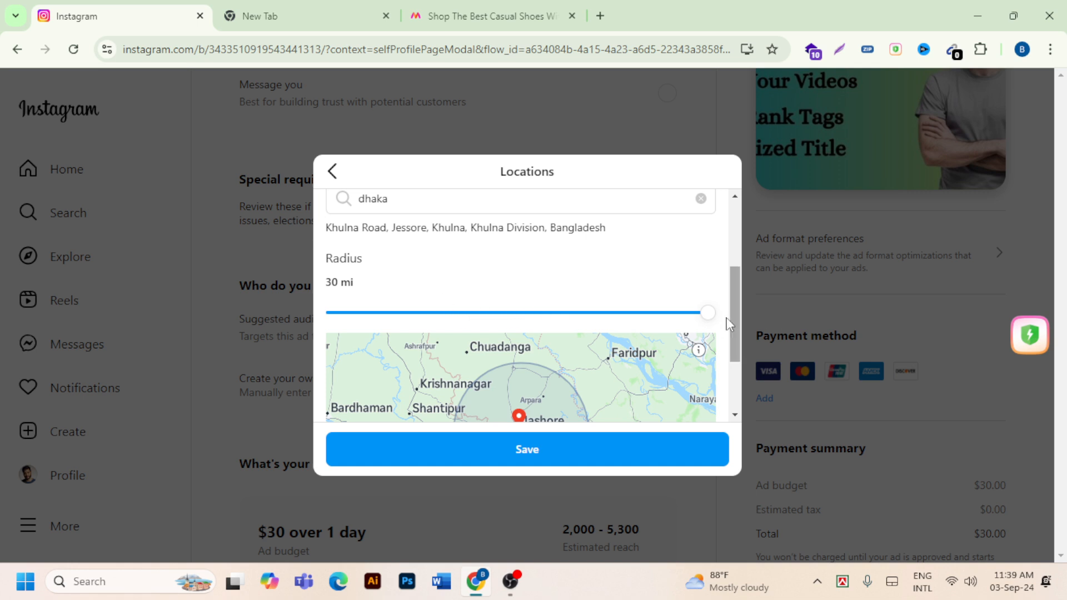
drag(709, 314, 724, 372)
drag(714, 319, 478, 327)
right_click(478, 326)
click(411, 295)
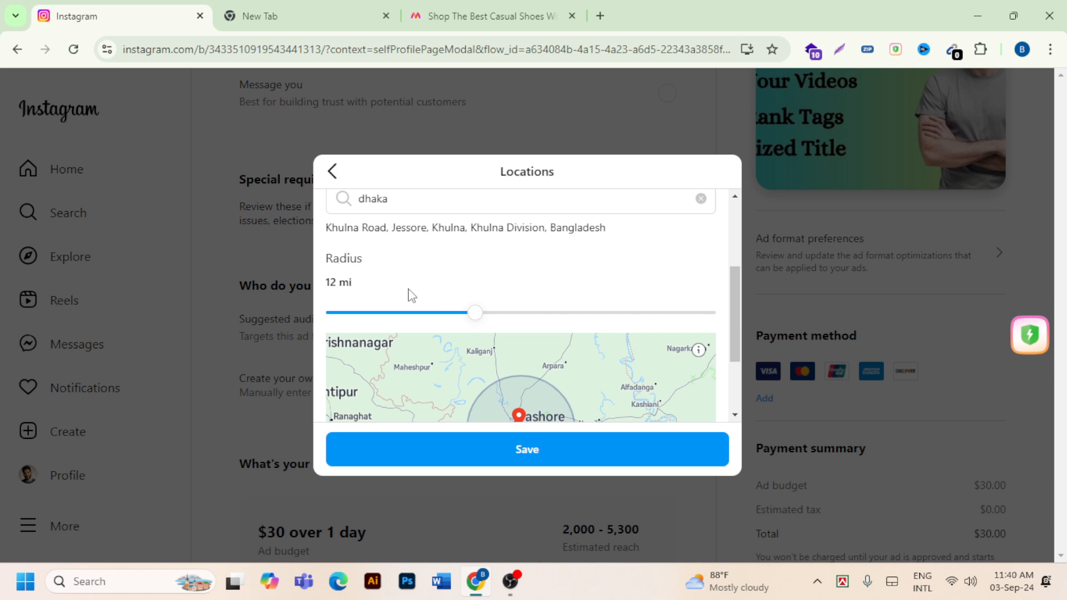
- Set the local targeting radius to 25 mi and inspect the circle on the map
scroll(412, 295, down, 1)
drag(476, 236, 654, 239)
scroll(624, 278, down, 1)
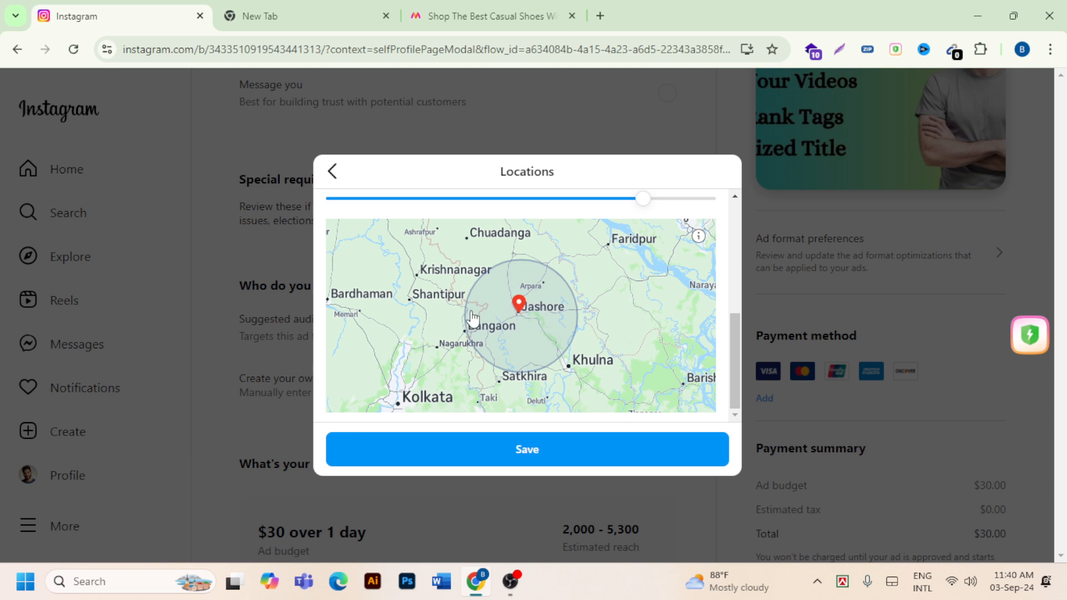
- Set the local targeting radius to 11 mi and check the covered area on the map
scroll(549, 297, up, 3)
scroll(548, 295, up, 1)
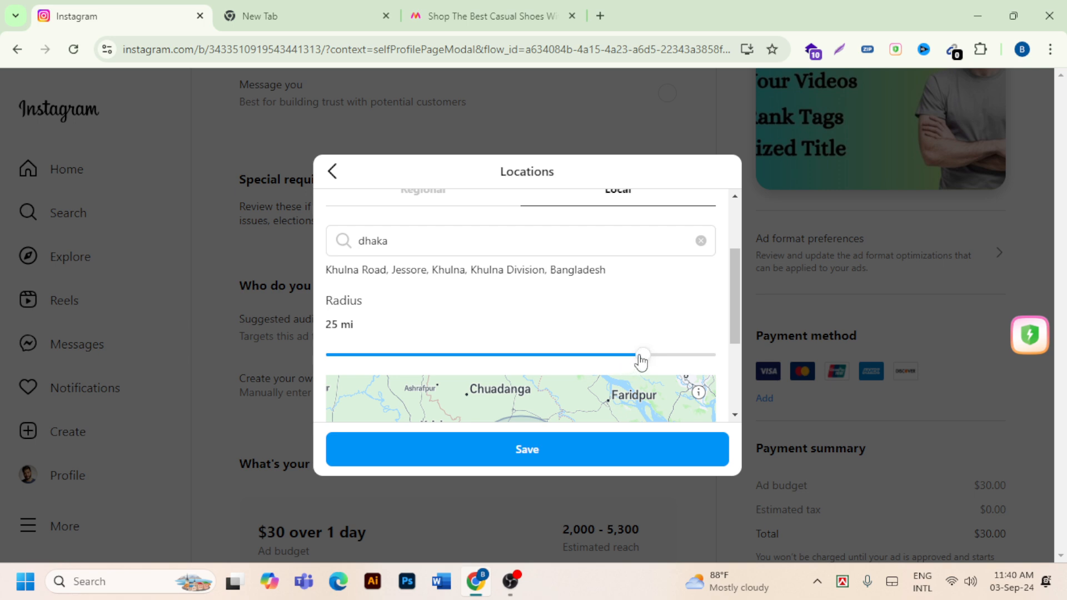
drag(640, 360, 462, 358)
scroll(495, 333, down, 3)
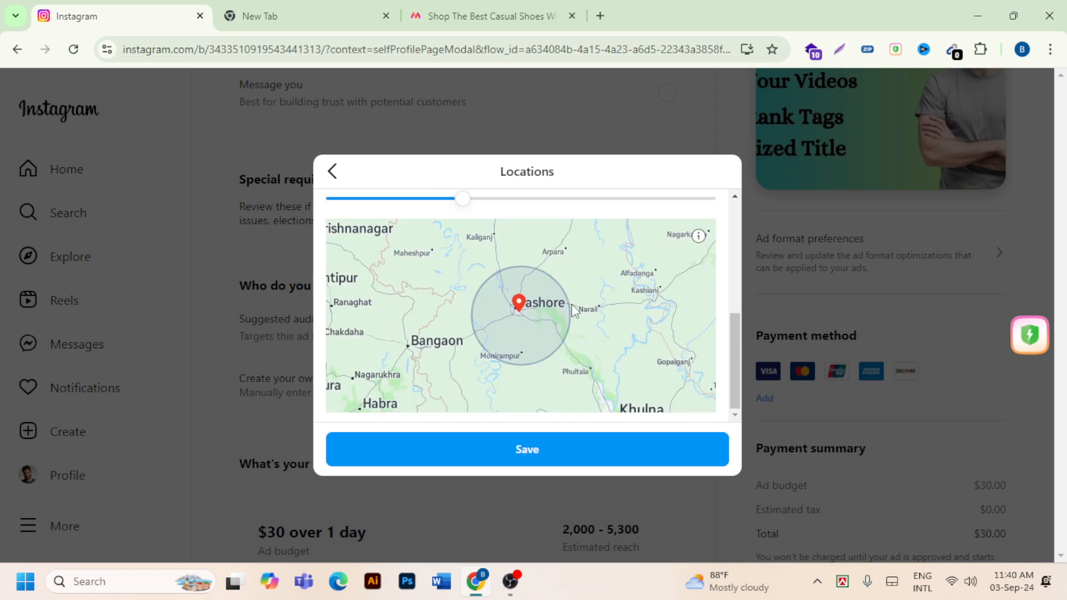
scroll(550, 264, up, 2)
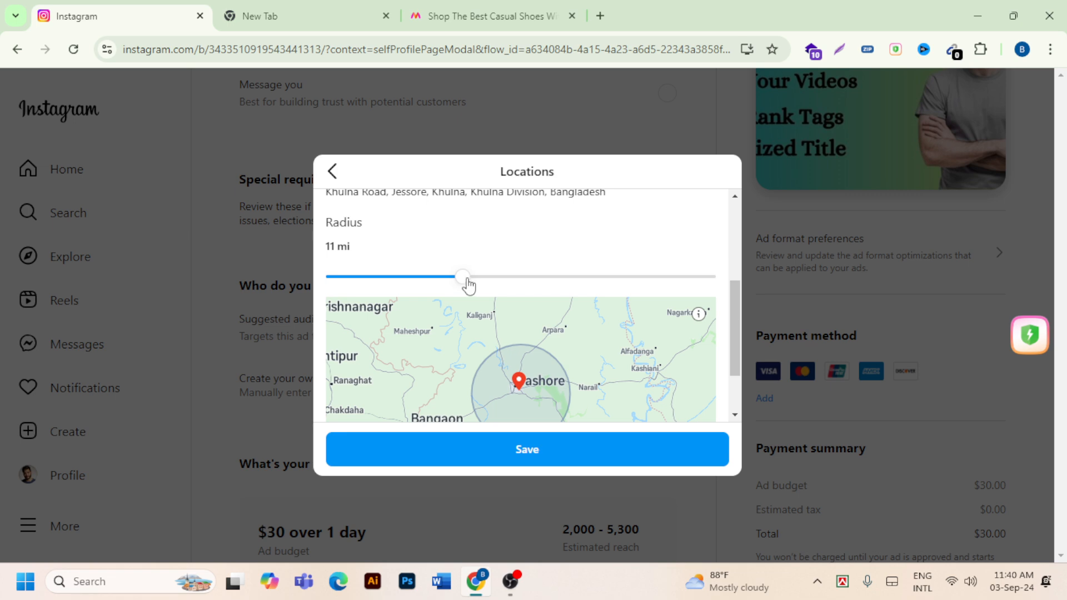
- Reduce the local targeting radius to 5 mi, search addresses for "sylhet" and target Sylhet Road
drag(462, 285, 377, 283)
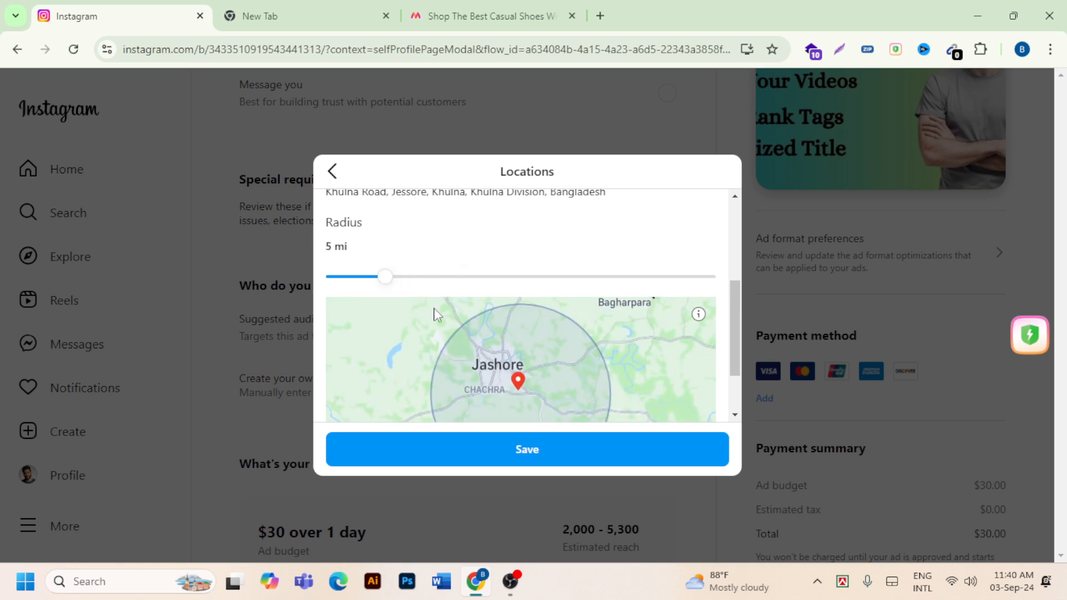
scroll(426, 306, up, 3)
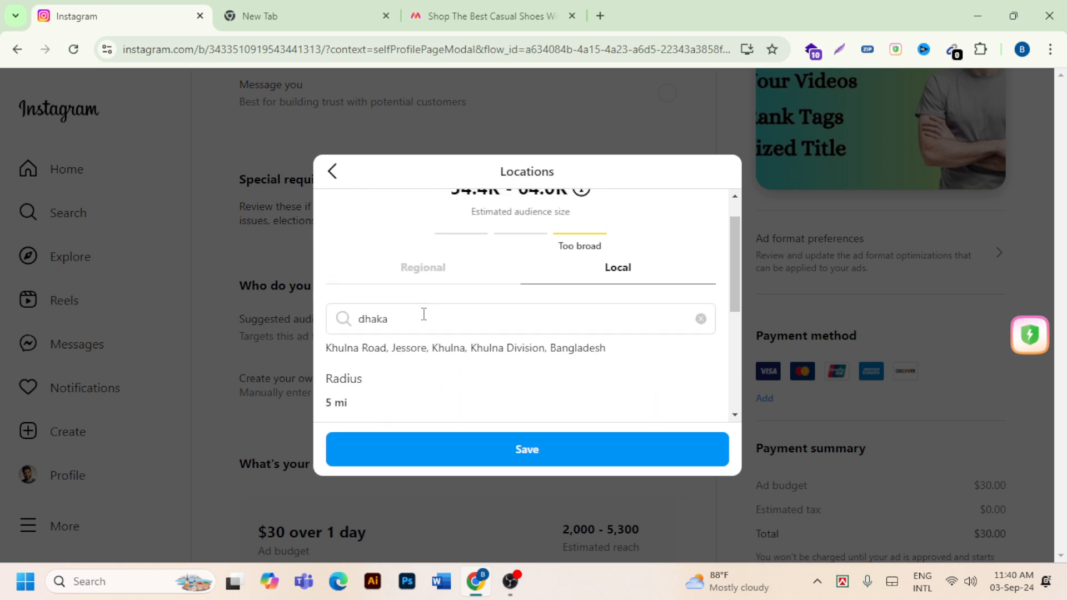
double_click(424, 314)
key(BackSpace)
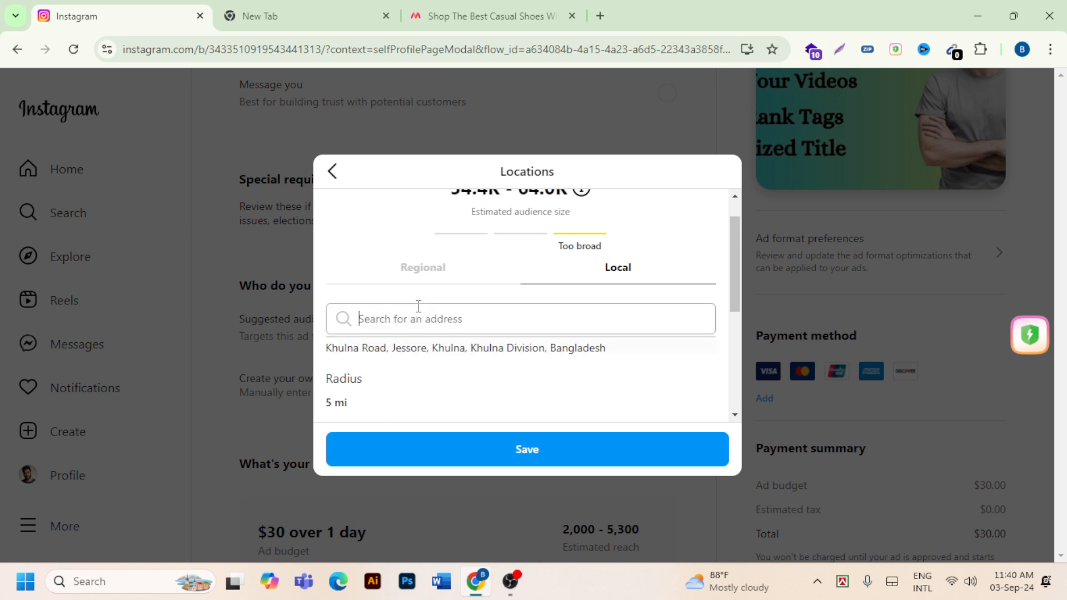
text(syl)
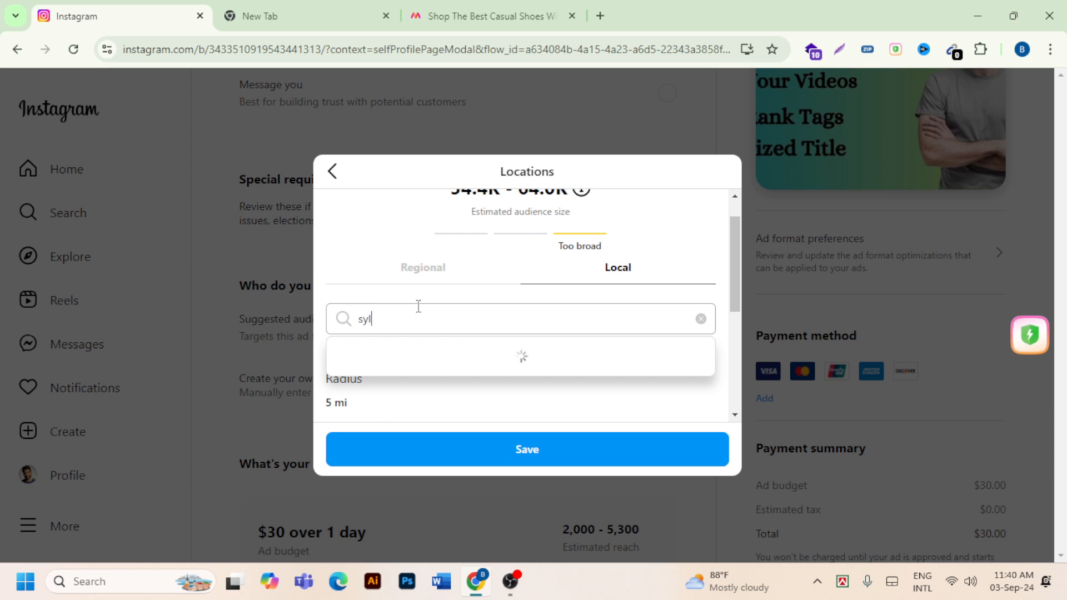
text(het)
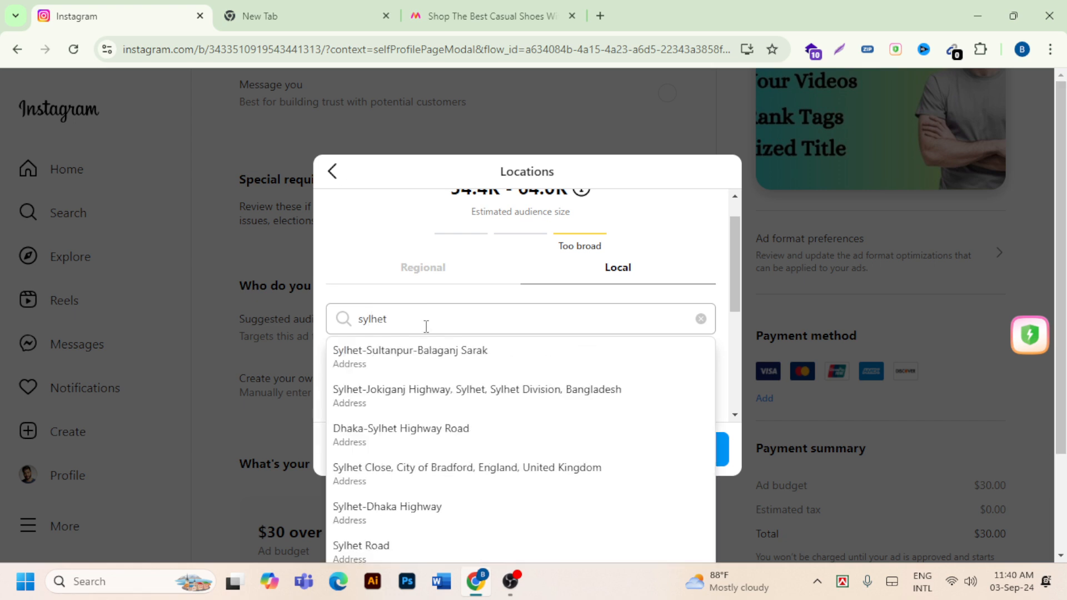
scroll(459, 489, down, 1)
click(459, 494)
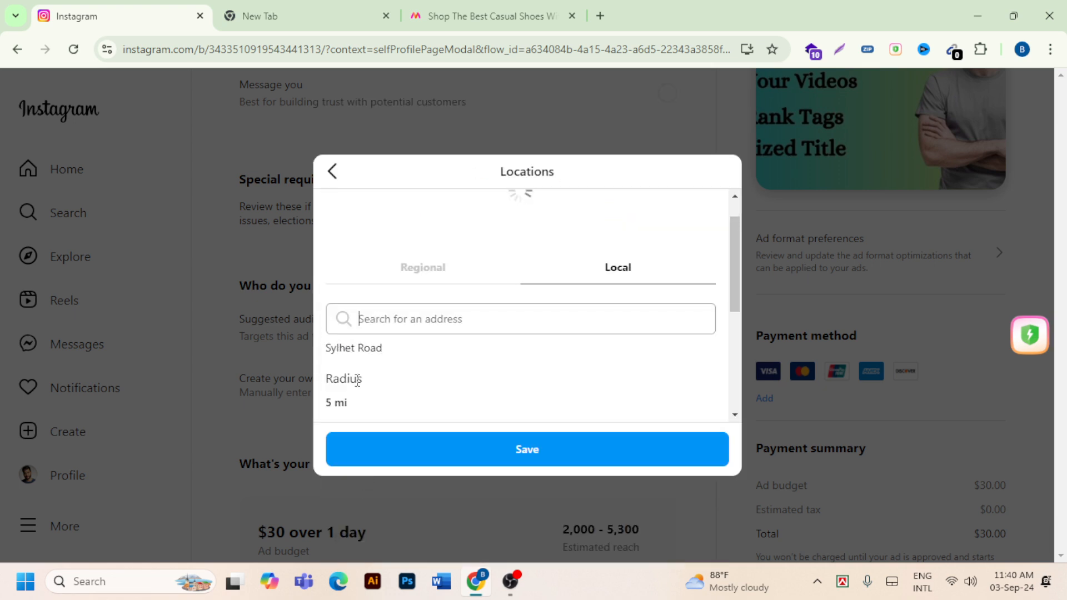
scroll(476, 320, down, 1)
scroll(478, 320, down, 1)
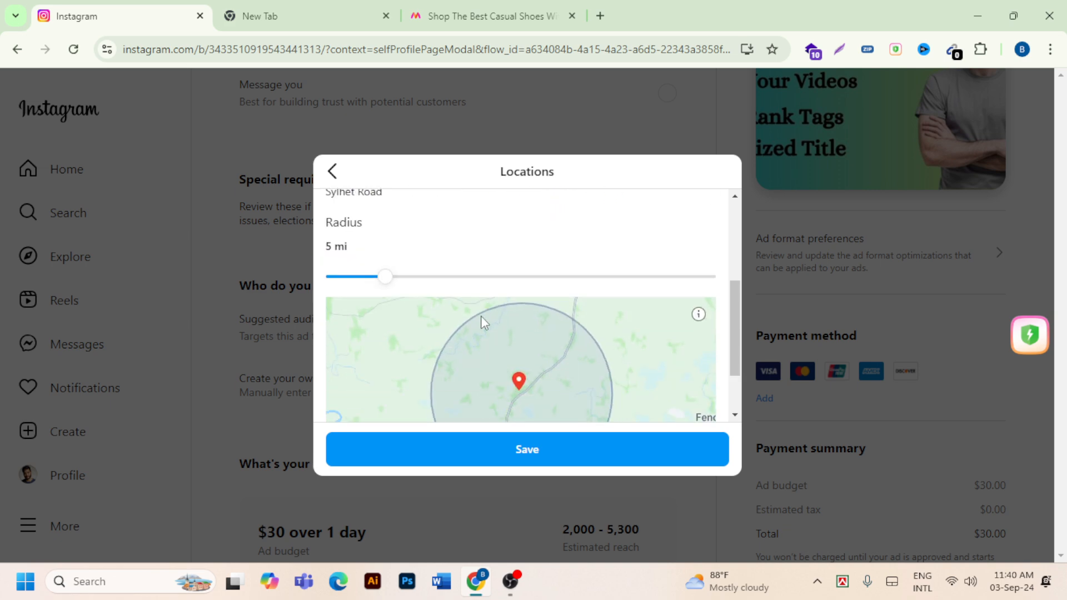
- Compare the estimated audience size of the local Sylhet Road target with that of the regional United States target
scroll(489, 321, up, 2)
scroll(558, 285, up, 1)
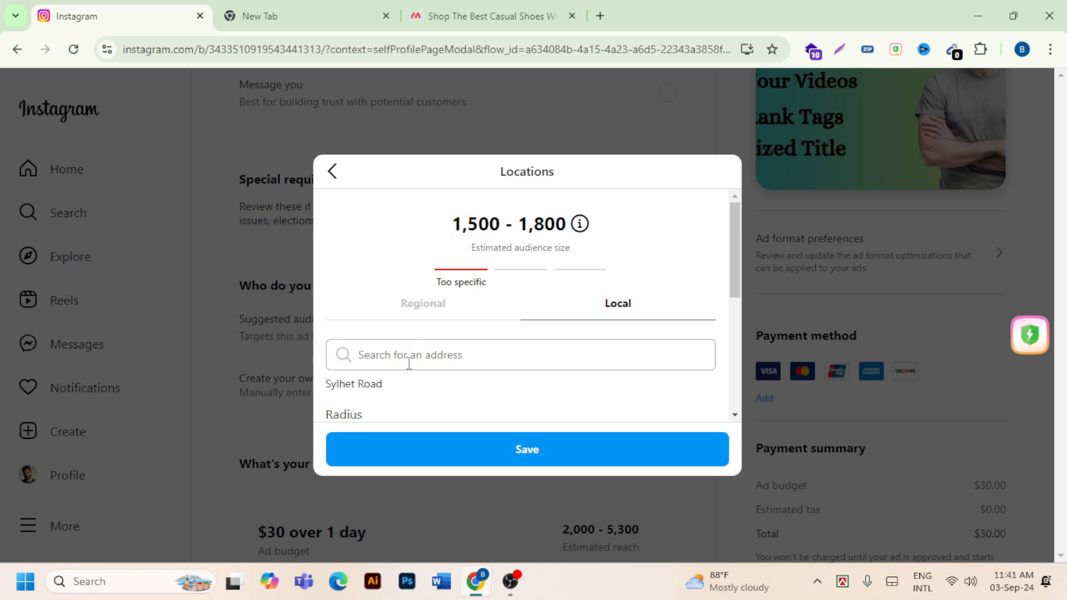
scroll(404, 367, down, 2)
scroll(395, 352, up, 2)
scroll(465, 369, down, 3)
scroll(512, 305, up, 3)
click(422, 305)
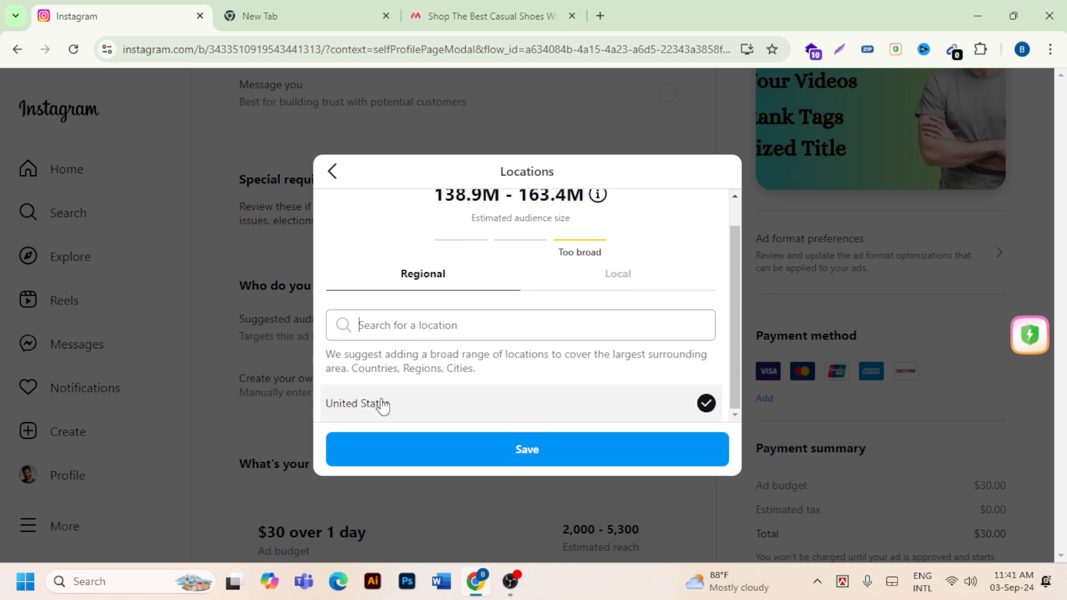
click(449, 398)
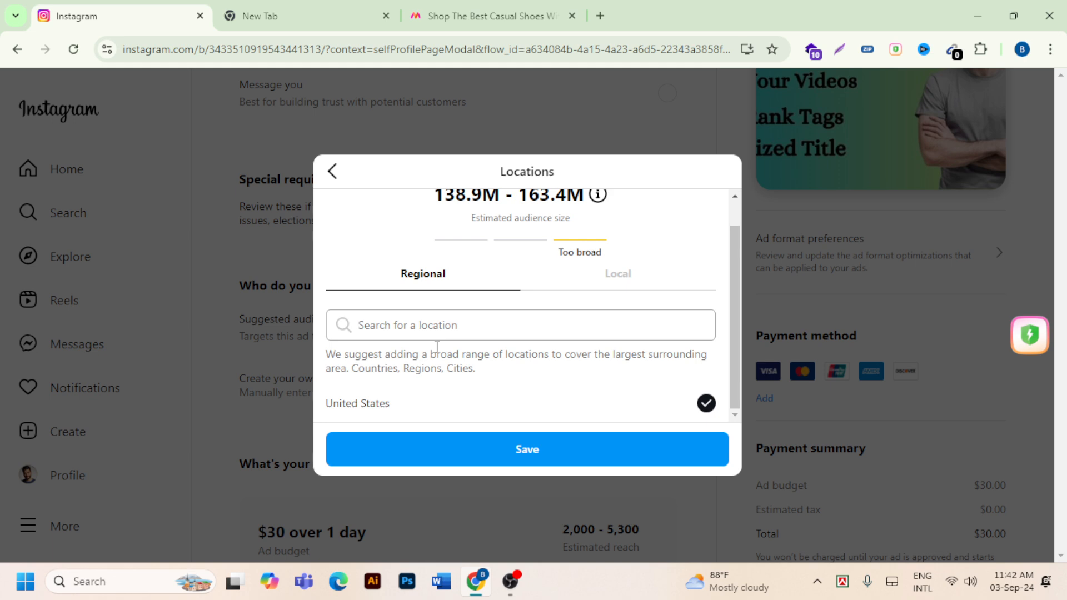
scroll(436, 345, up, 1)
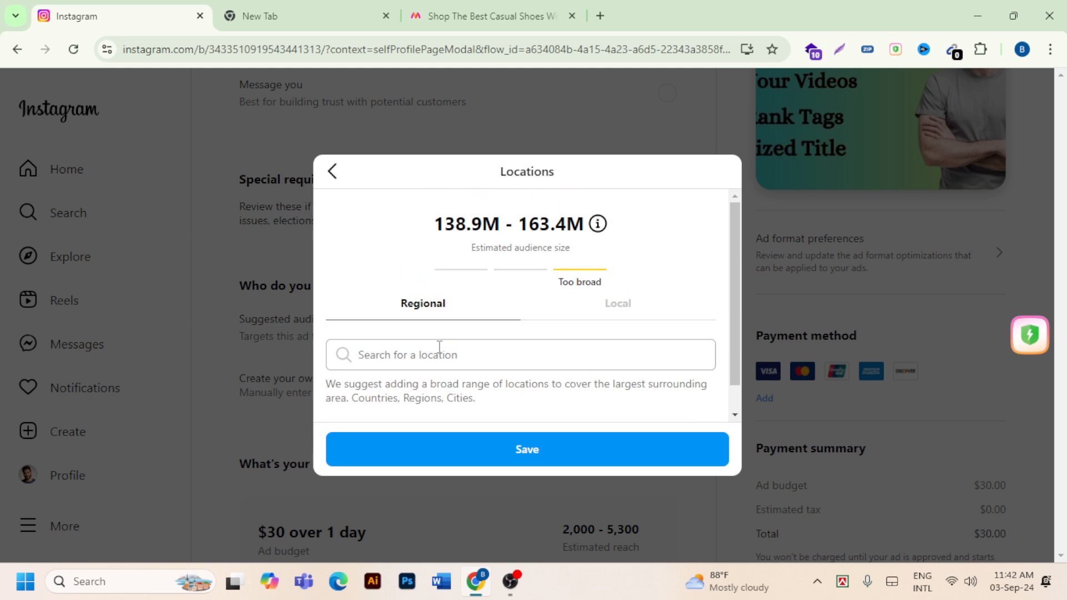
scroll(427, 340, down, 1)
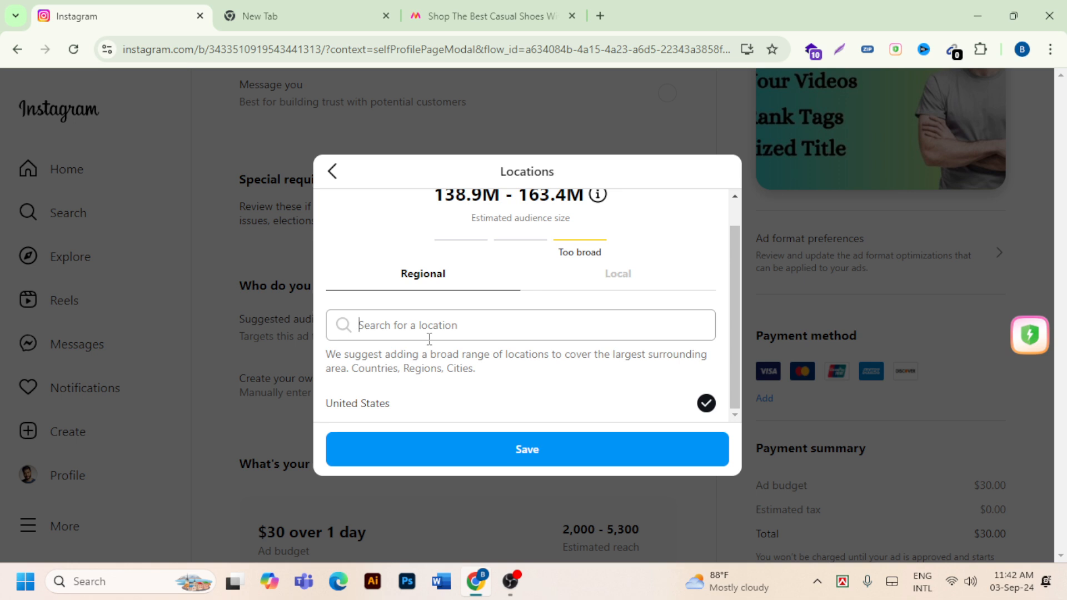
scroll(465, 336, up, 1)
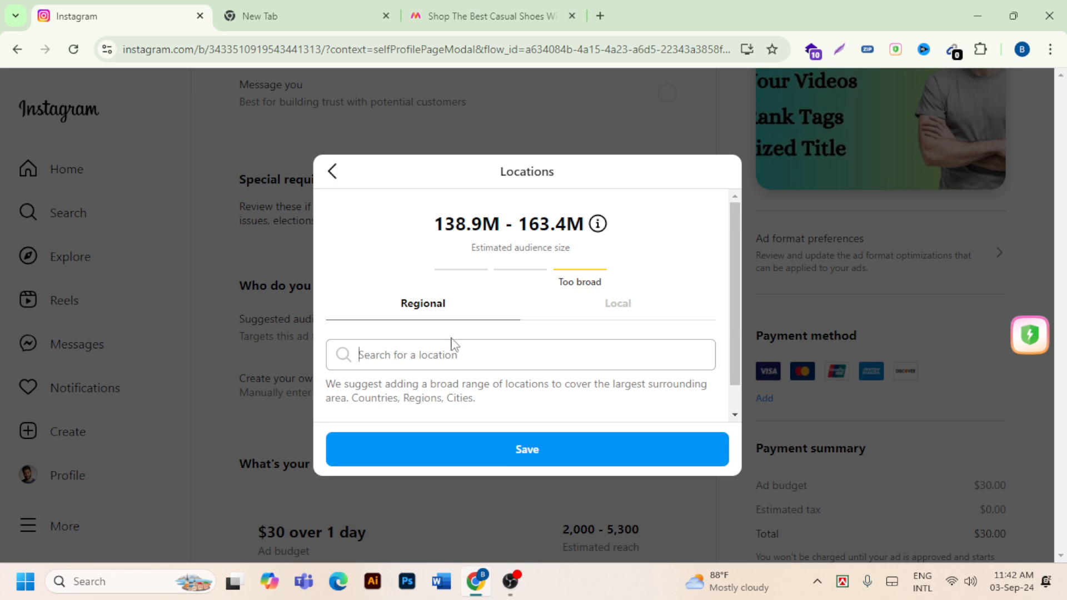
- Search local addresses for "new york" and target New York Ave NW, Washington D. C
click(628, 315)
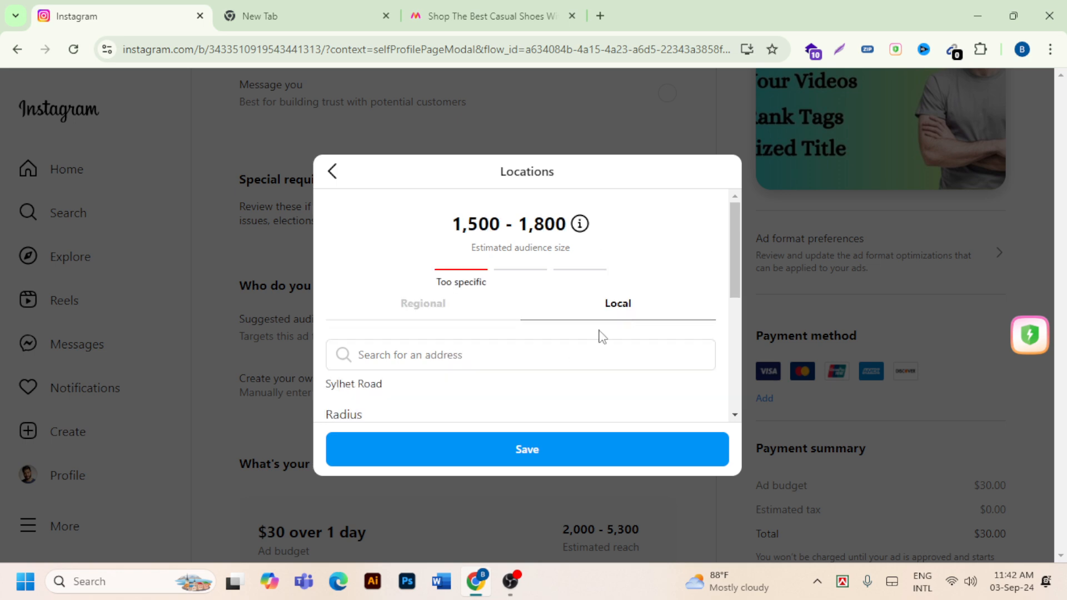
click(466, 348)
text(new)
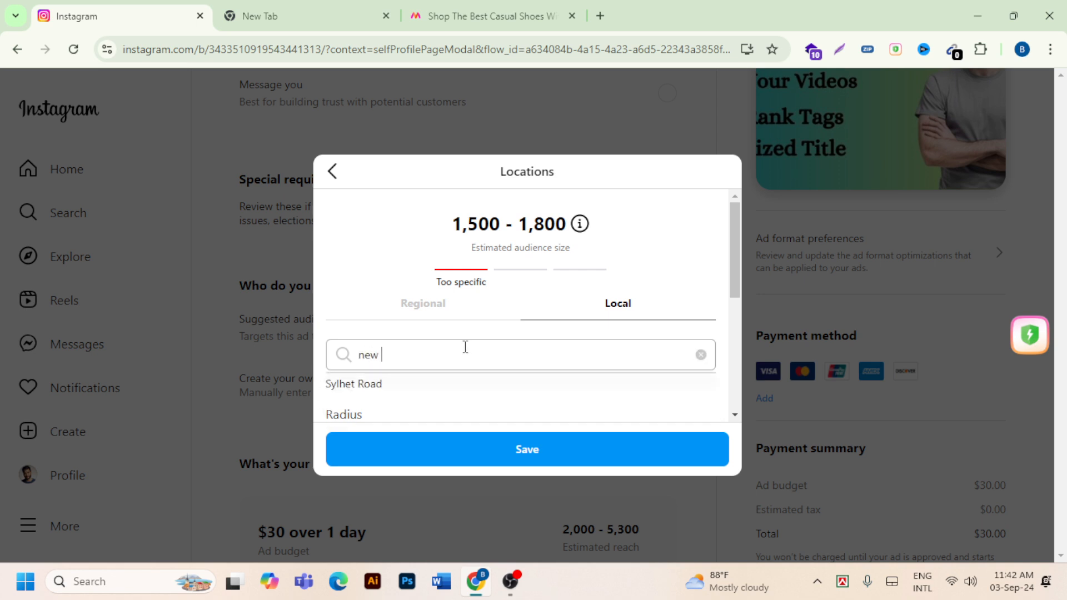
text( yo)
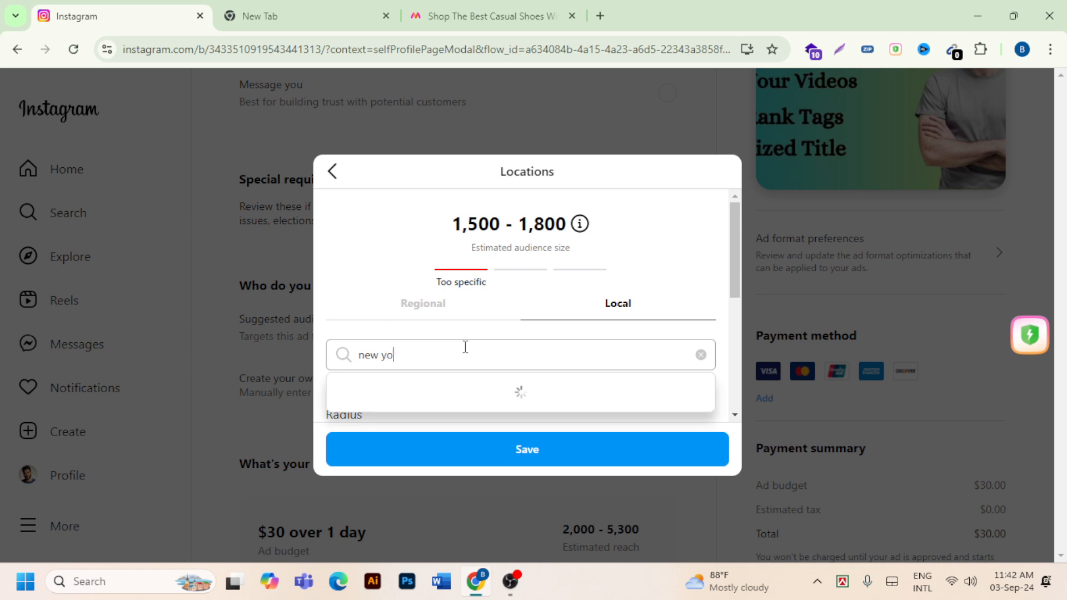
text(rk)
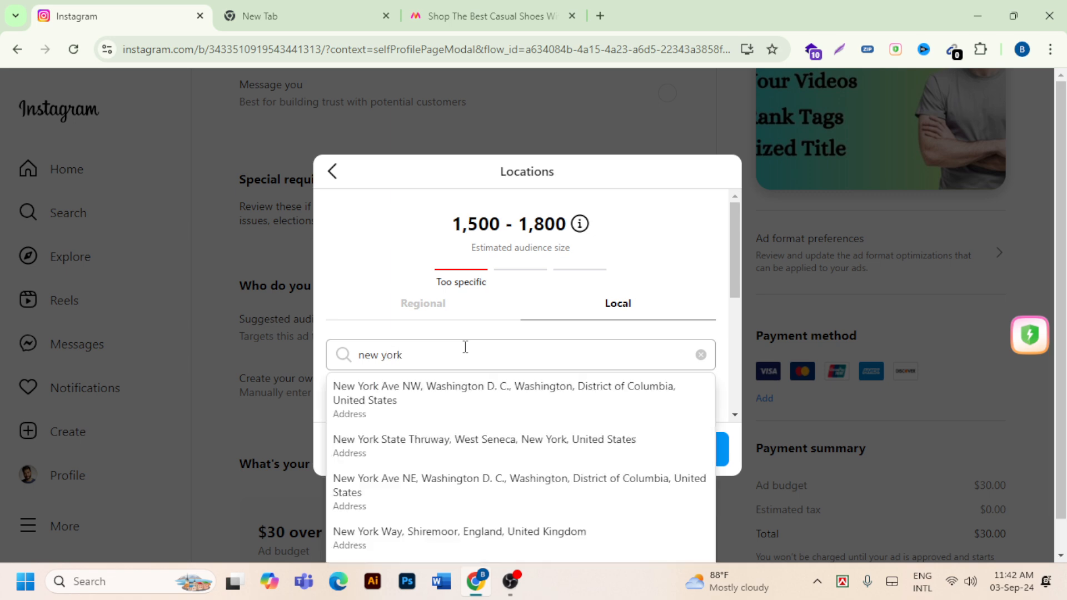
click(393, 415)
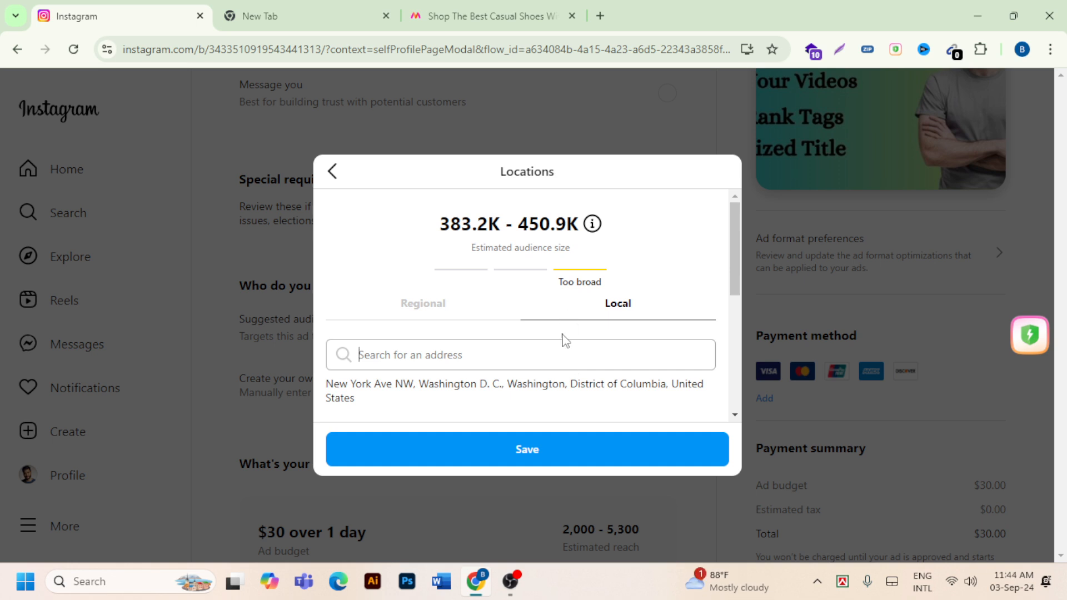
- Return to regional targeting with United States selected and save the audience location
click(441, 304)
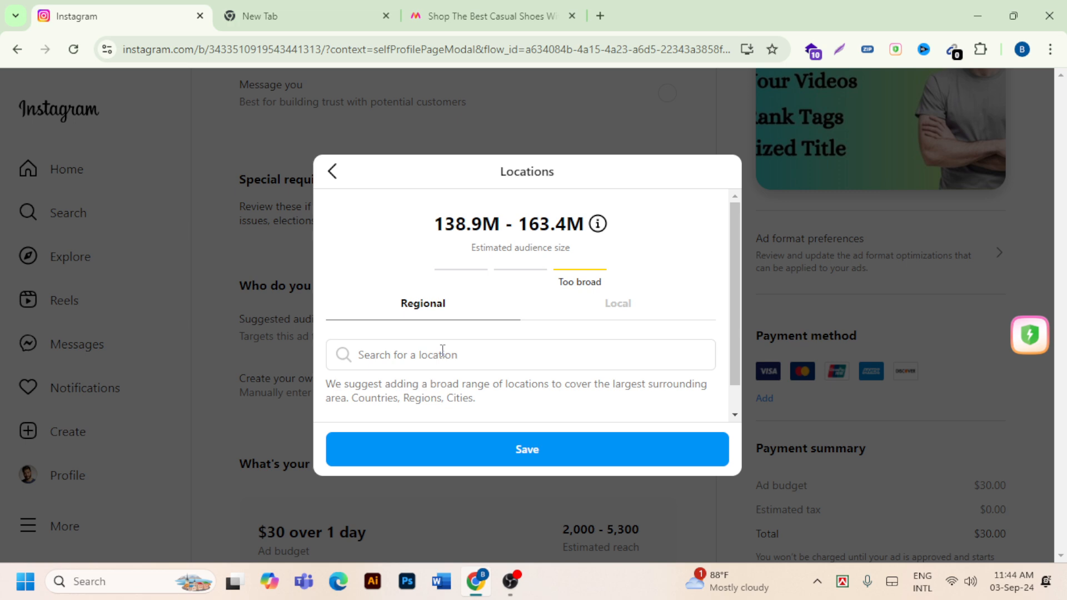
scroll(506, 372, down, 1)
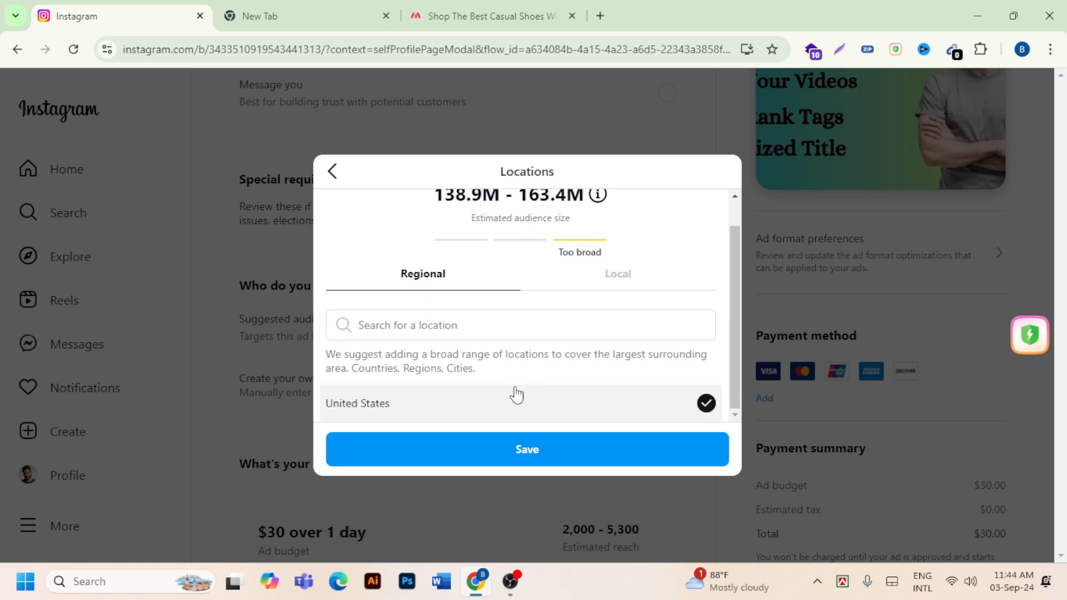
click(543, 451)
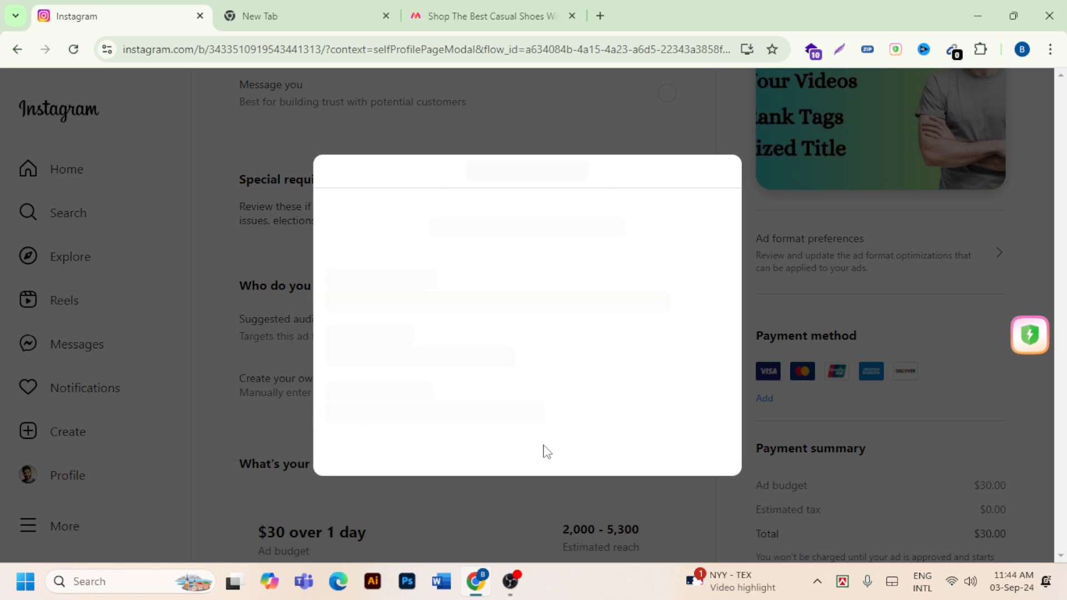
- Edit the audience's interests, search for "freelancer" and add the Freelancer interest
scroll(507, 359, down, 3)
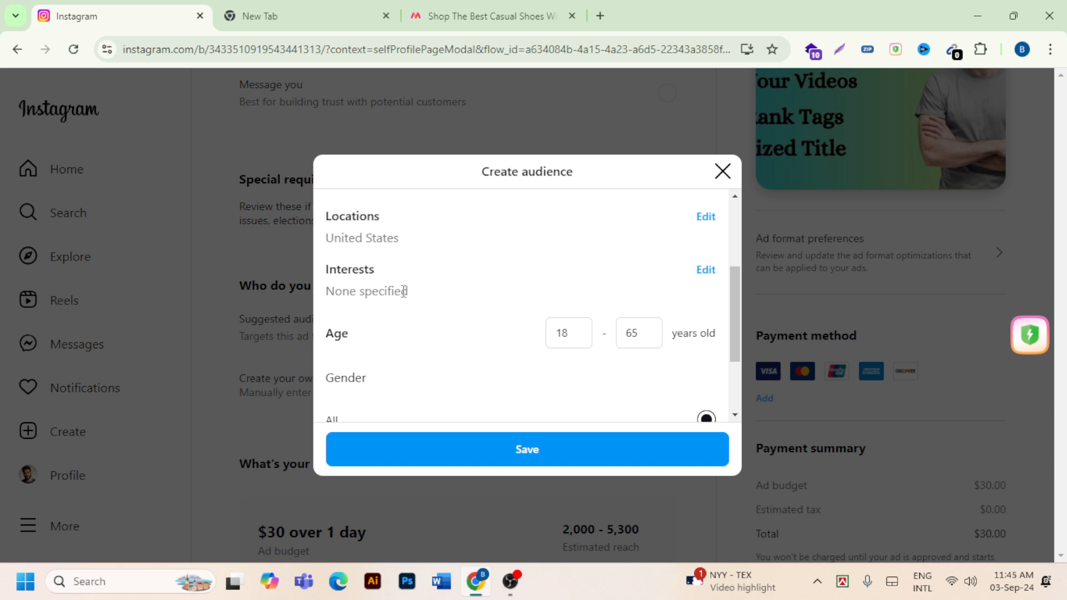
click(706, 270)
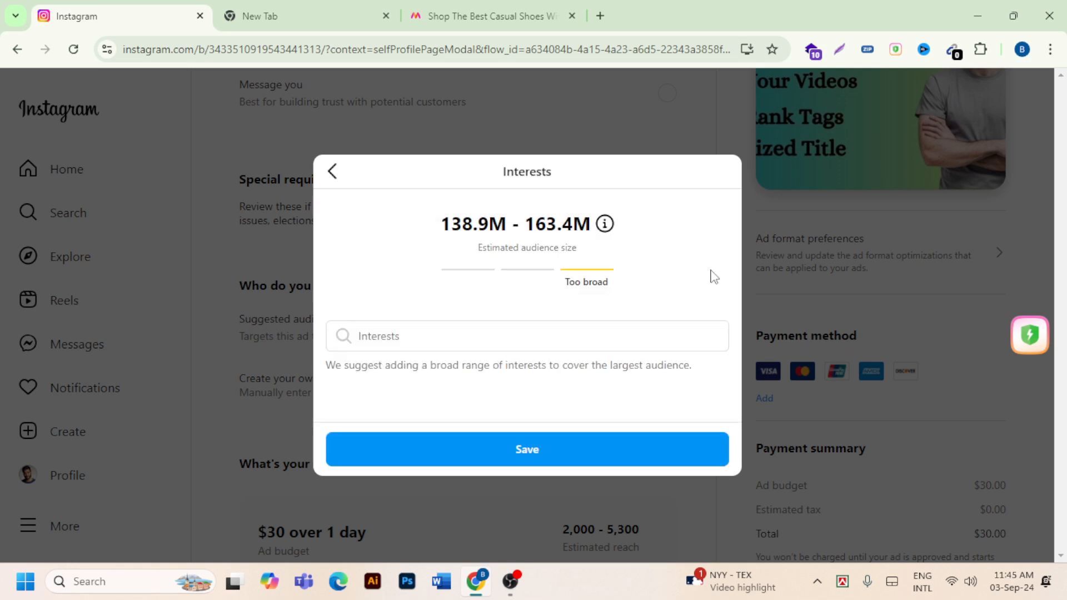
click(418, 342)
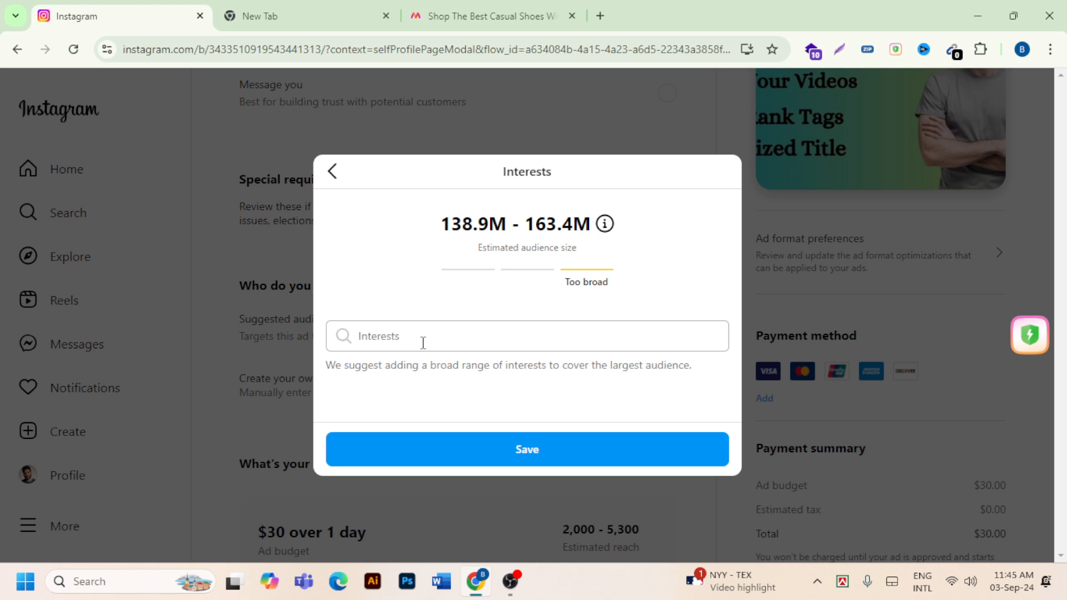
text(fre)
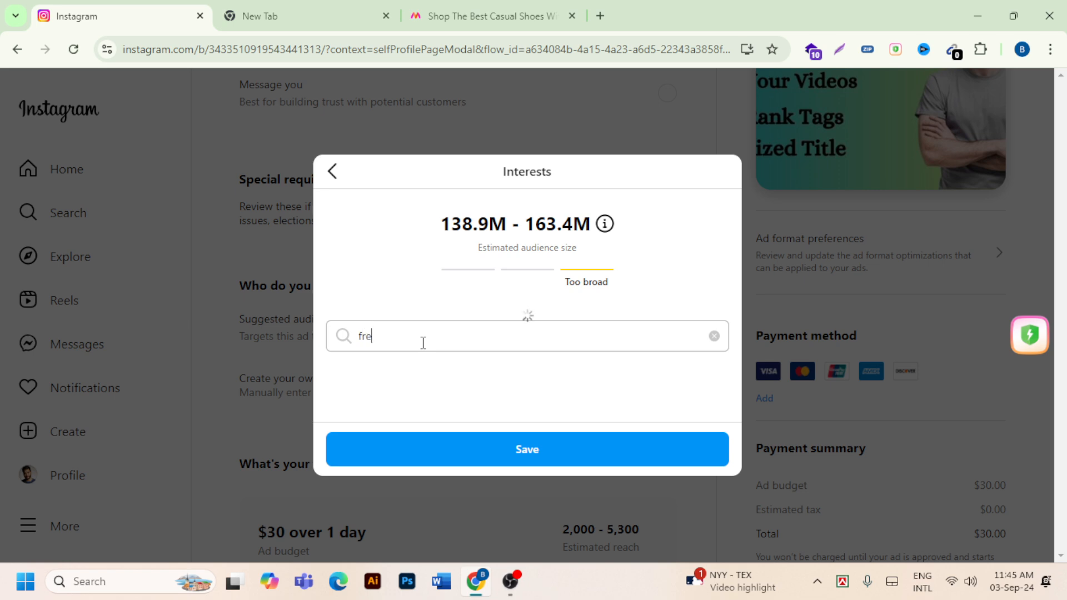
text(ela)
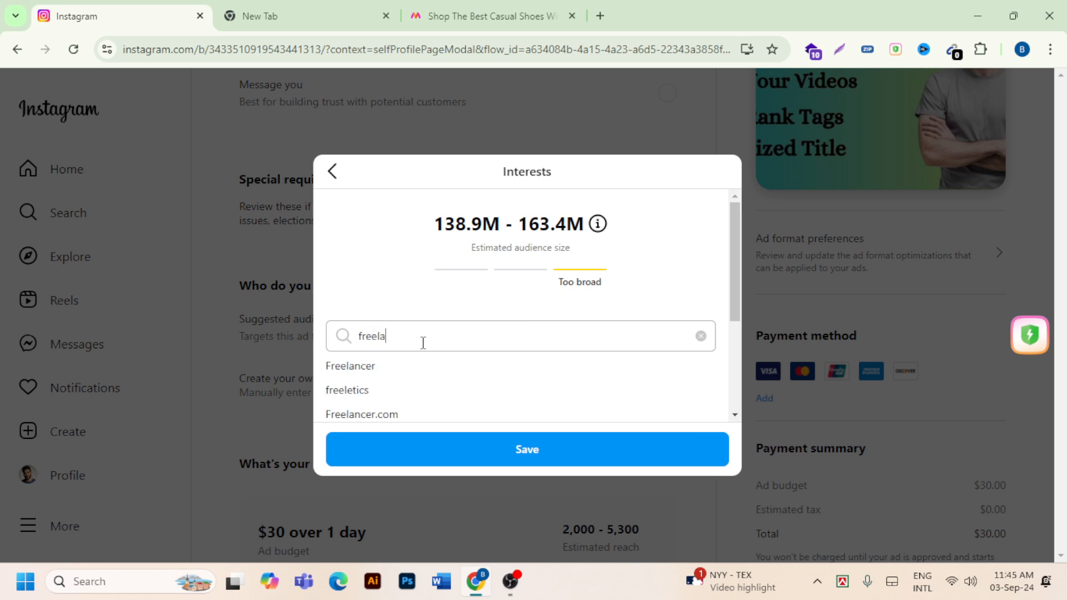
text(ncer)
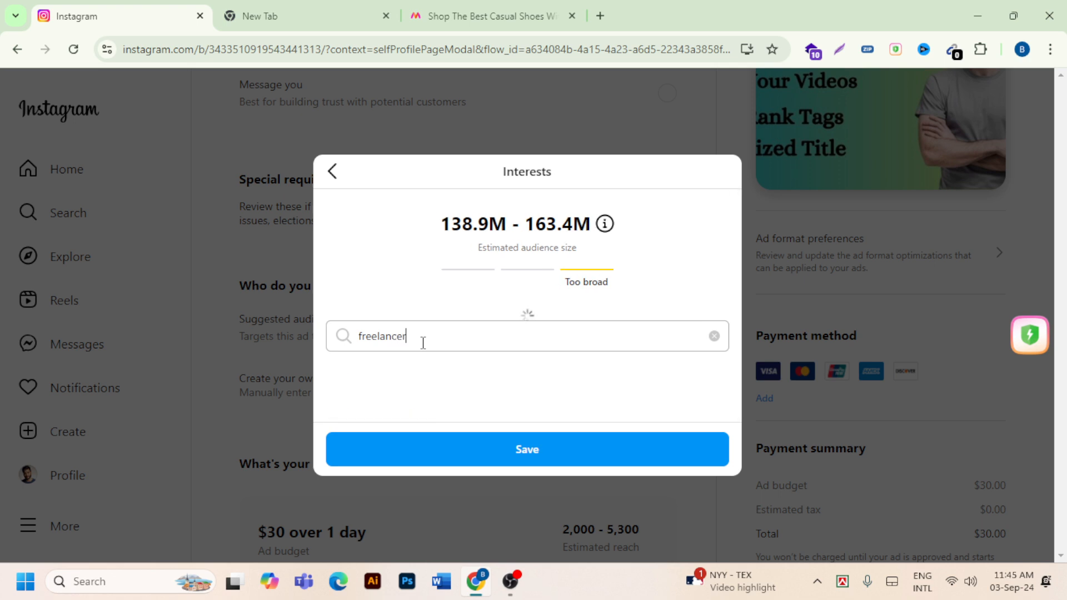
click(370, 368)
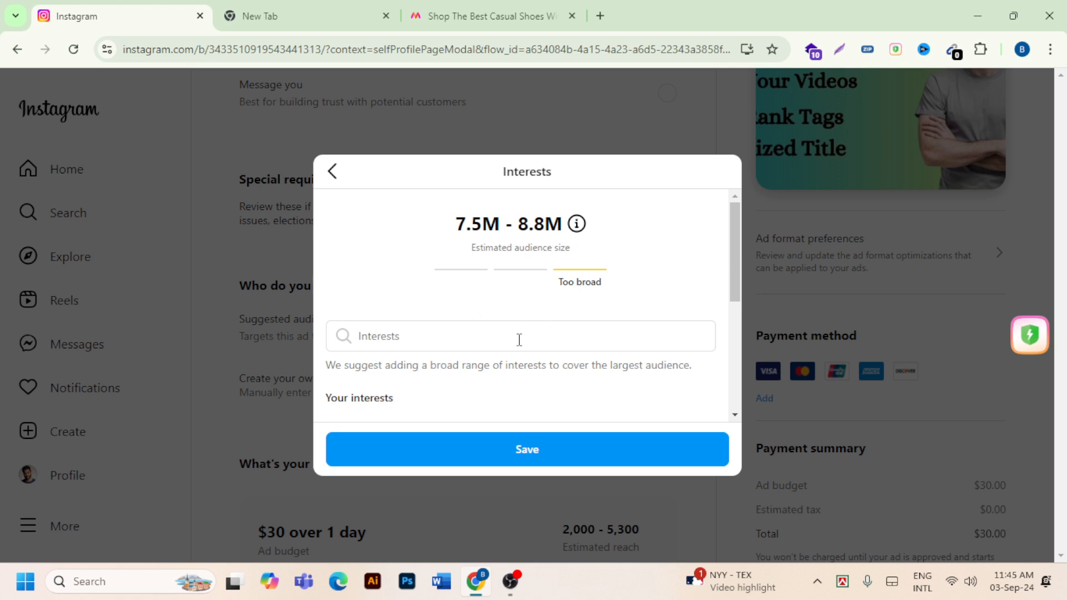
- Search the interests for "student" and add the Student interest to the audience
click(428, 344)
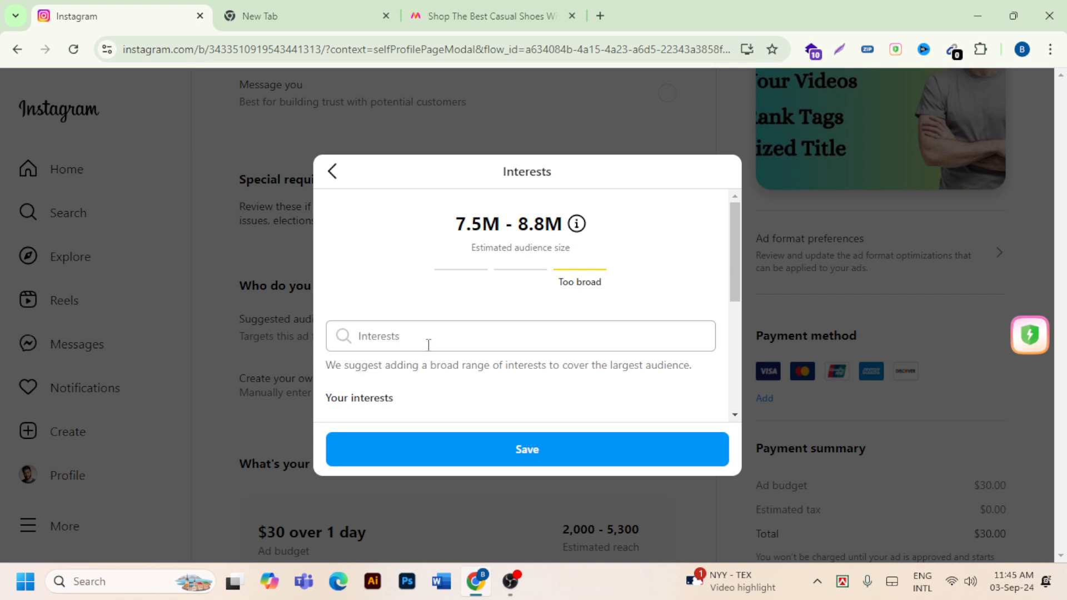
text(s)
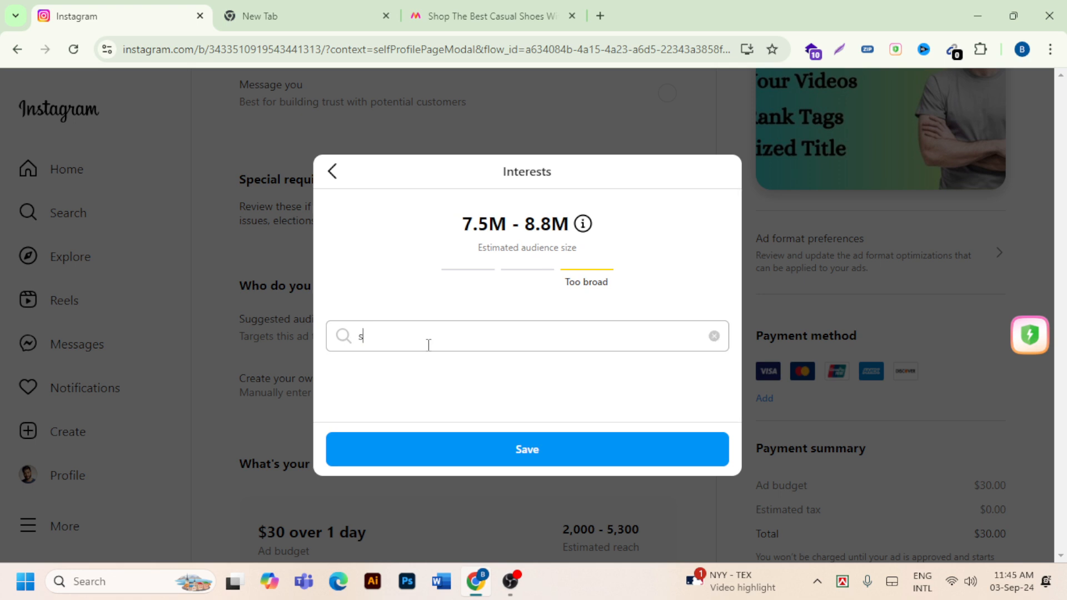
text(tudent)
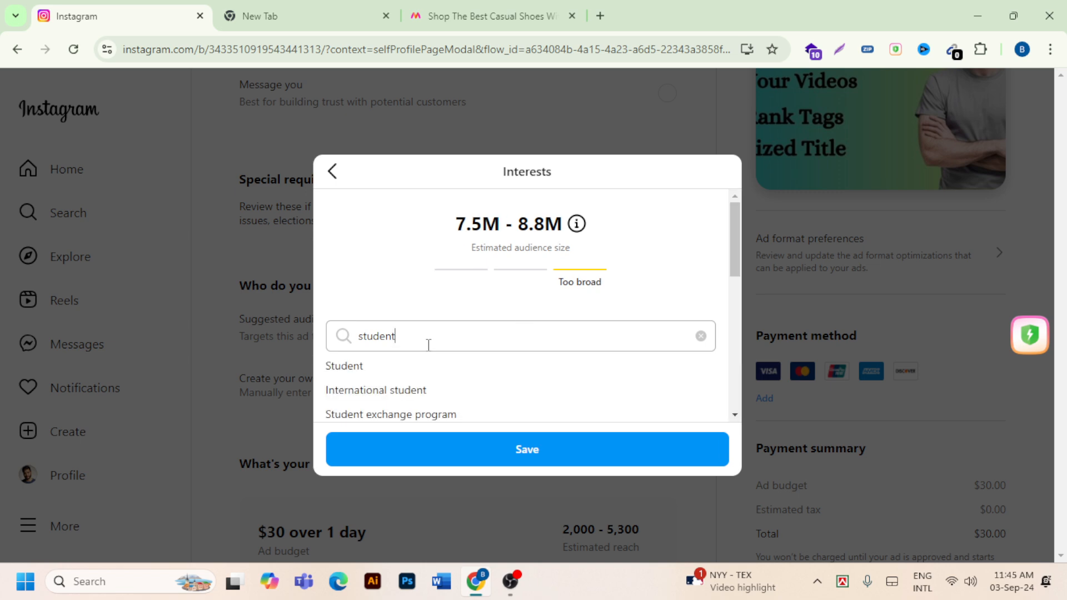
click(420, 367)
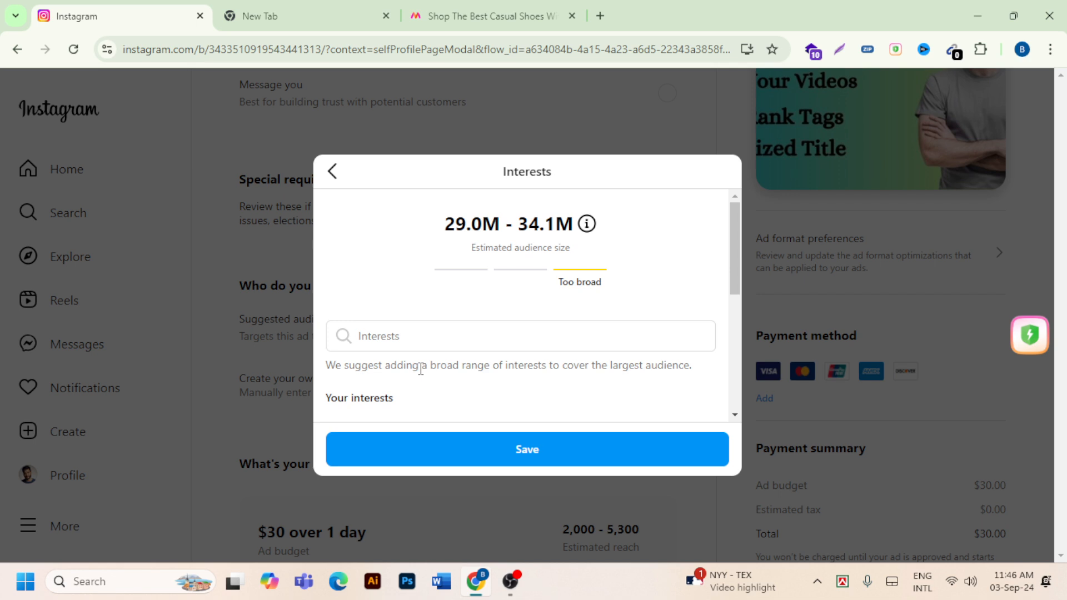
click(477, 339)
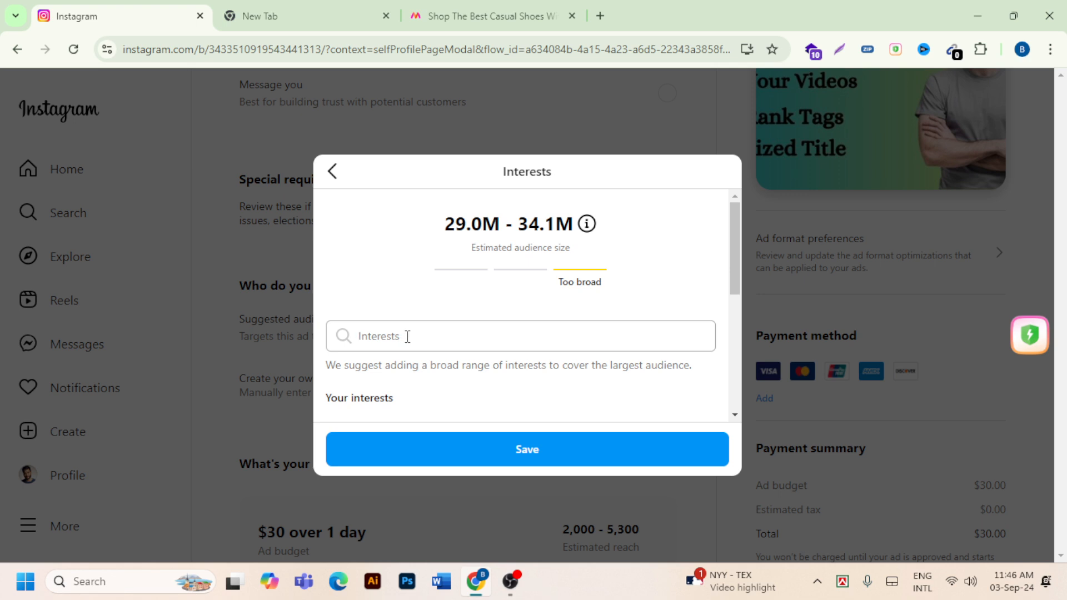
scroll(408, 336, down, 1)
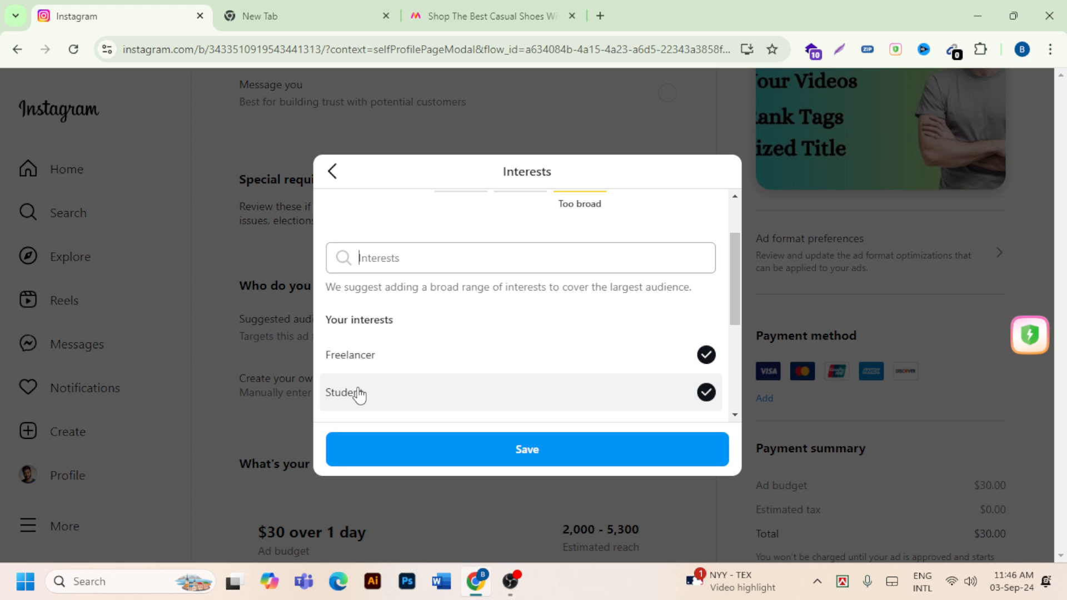
click(444, 252)
click(447, 251)
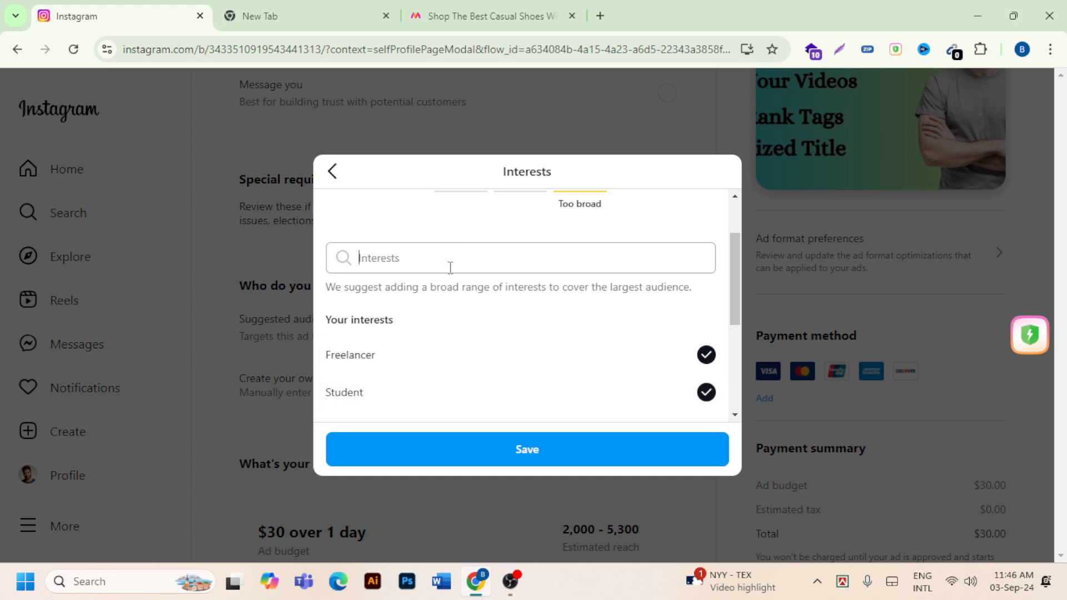
scroll(448, 269, up, 2)
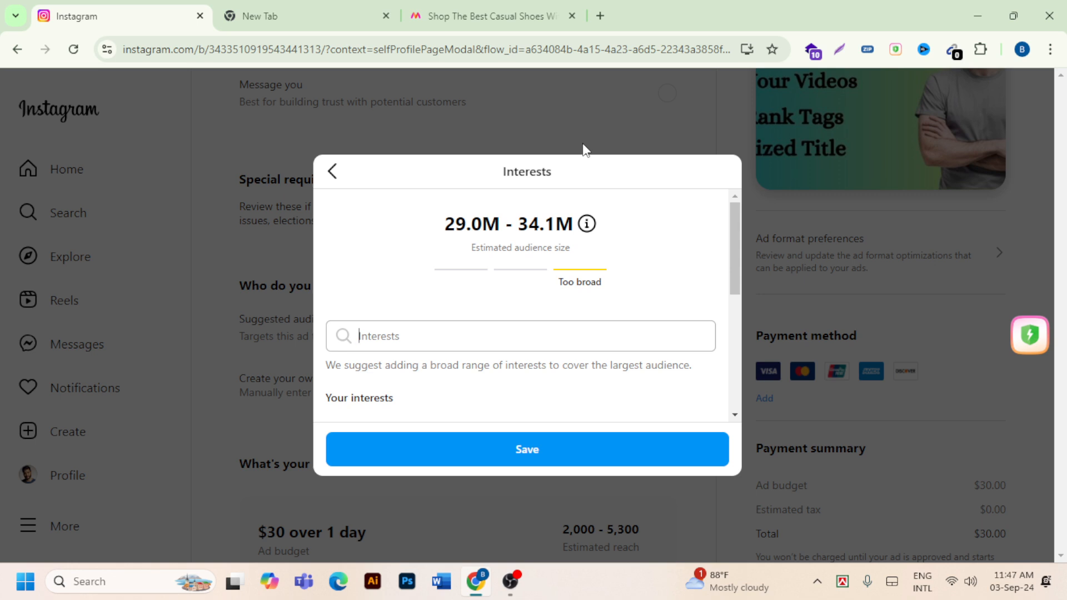
- Search the interests for "student" and add the Student Job Search interest to the audience
click(509, 340)
text(student)
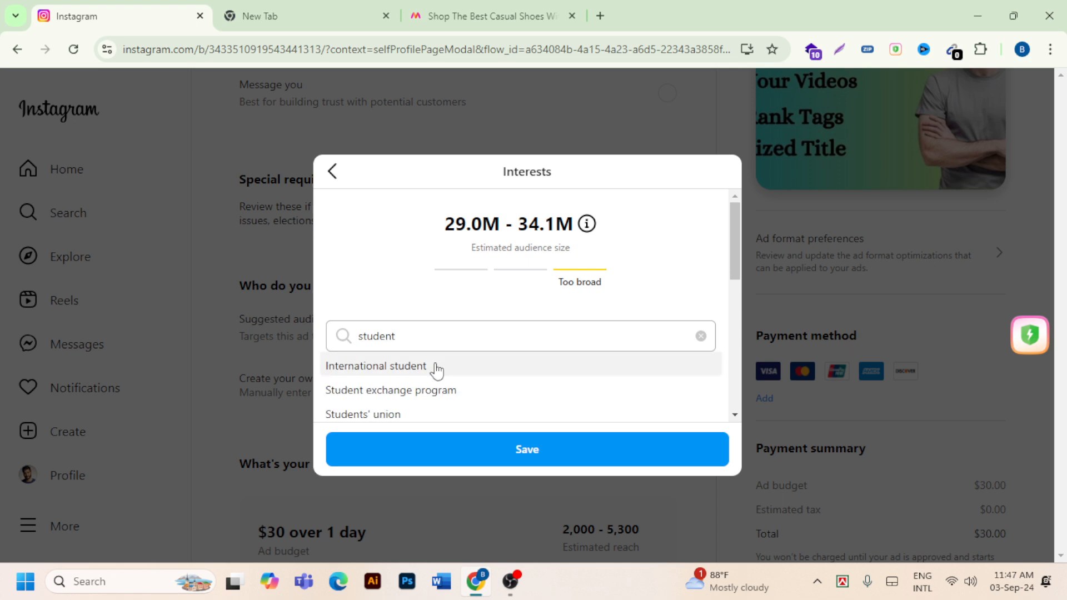
scroll(439, 389, down, 3)
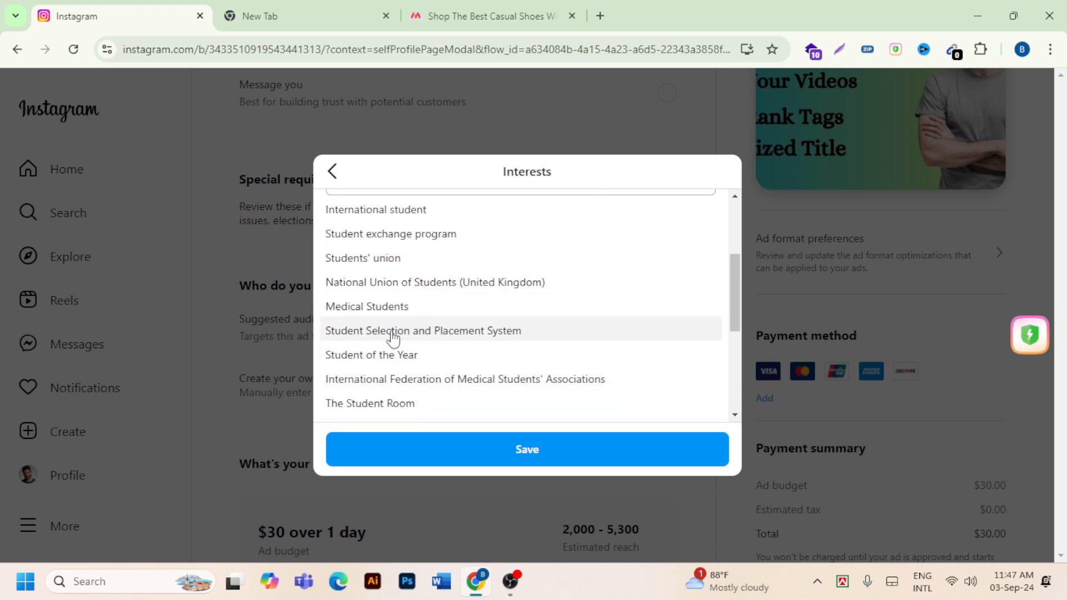
scroll(383, 314, up, 2)
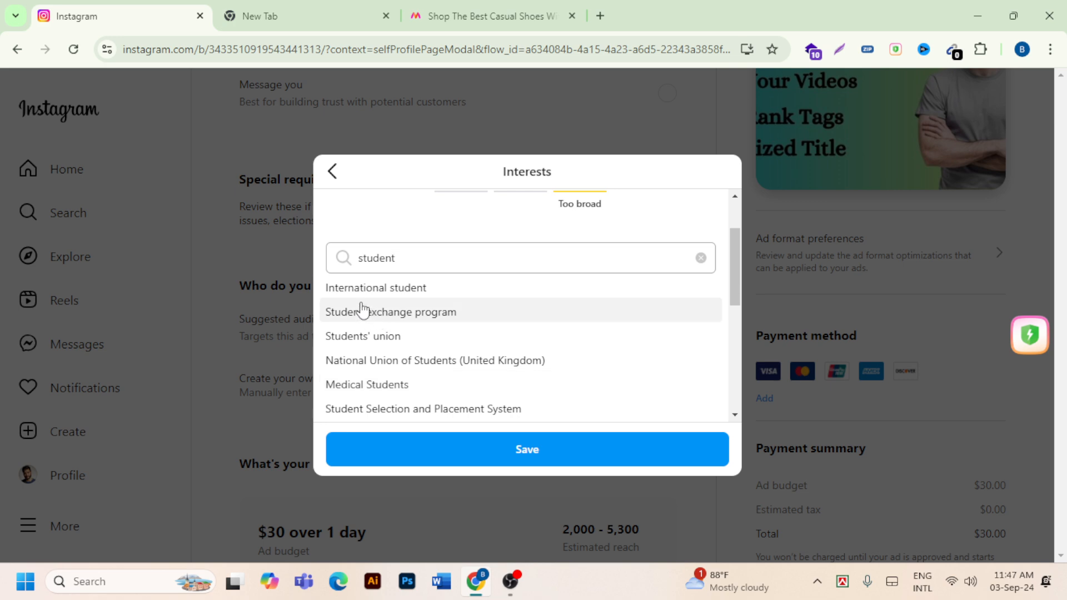
scroll(417, 312, down, 3)
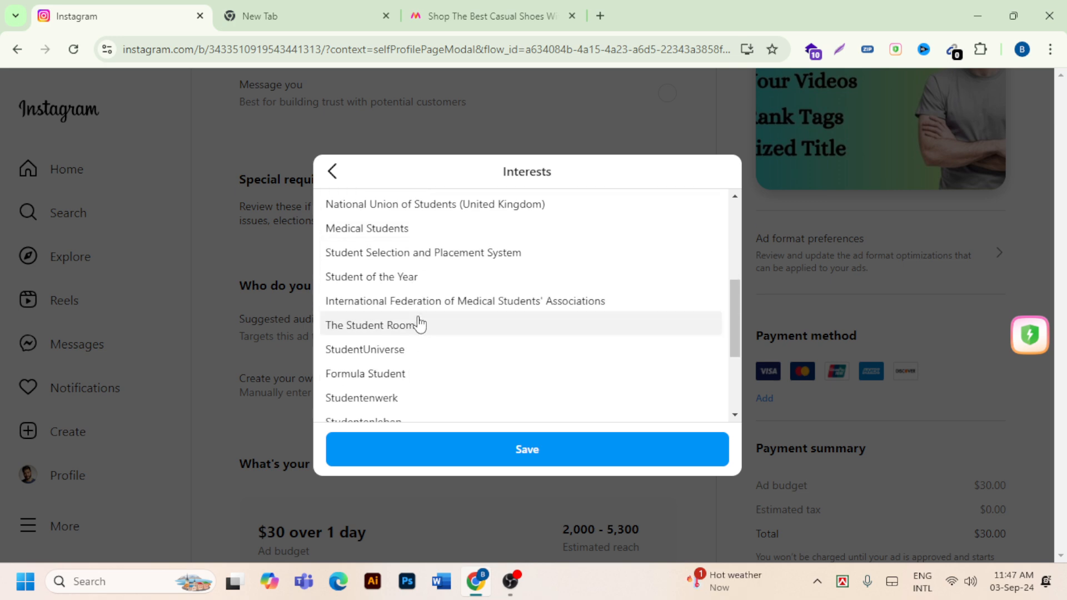
scroll(425, 328, up, 1)
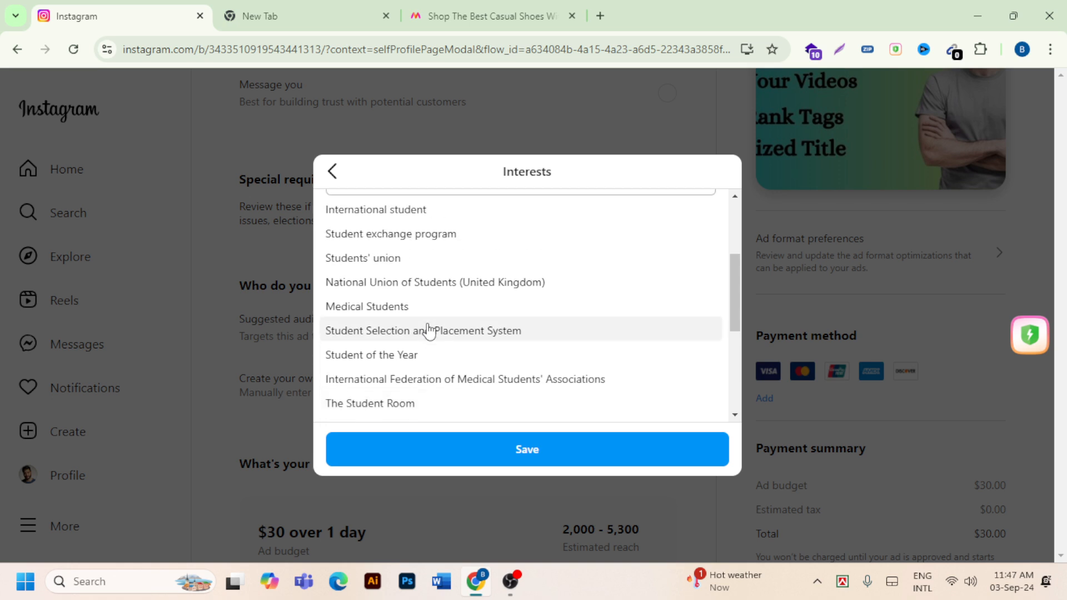
scroll(406, 294, down, 2)
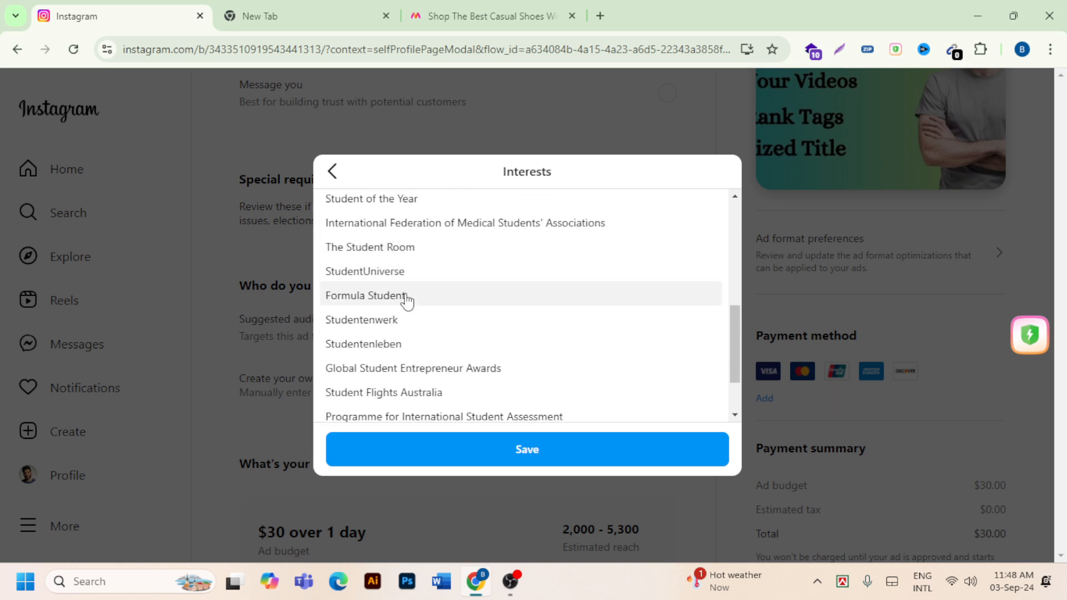
scroll(408, 301, down, 1)
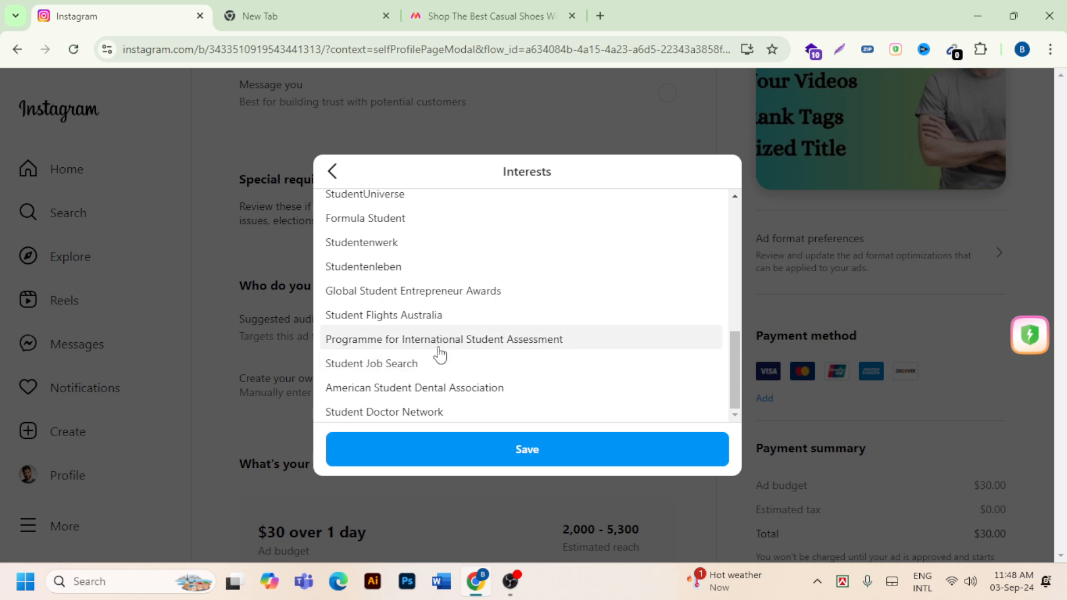
click(420, 371)
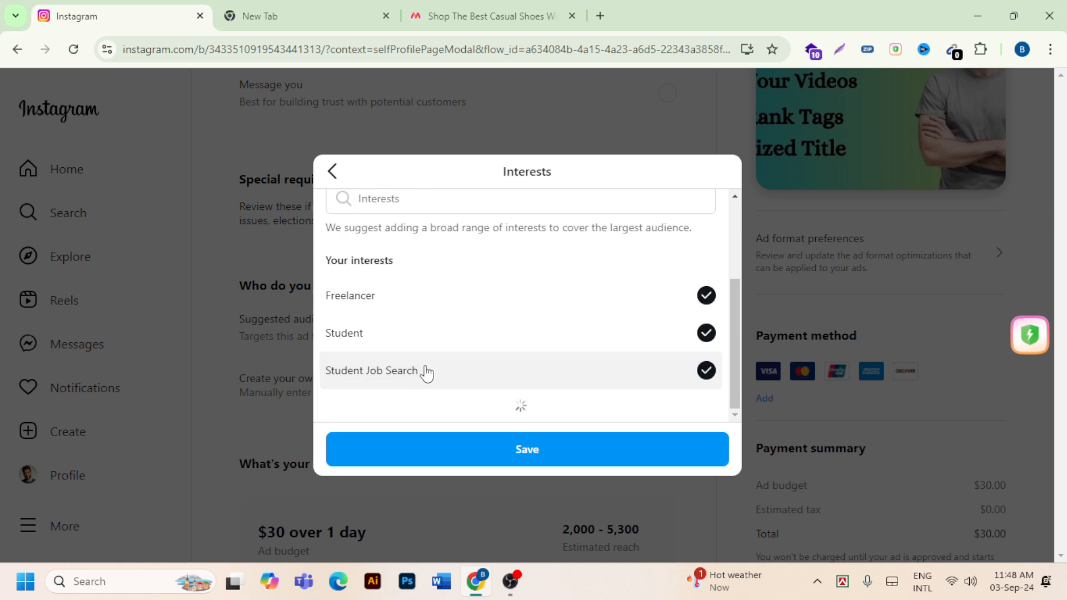
- Review the suggested interests and the estimated audience size, and save the audience's interest selection
scroll(439, 367, down, 3)
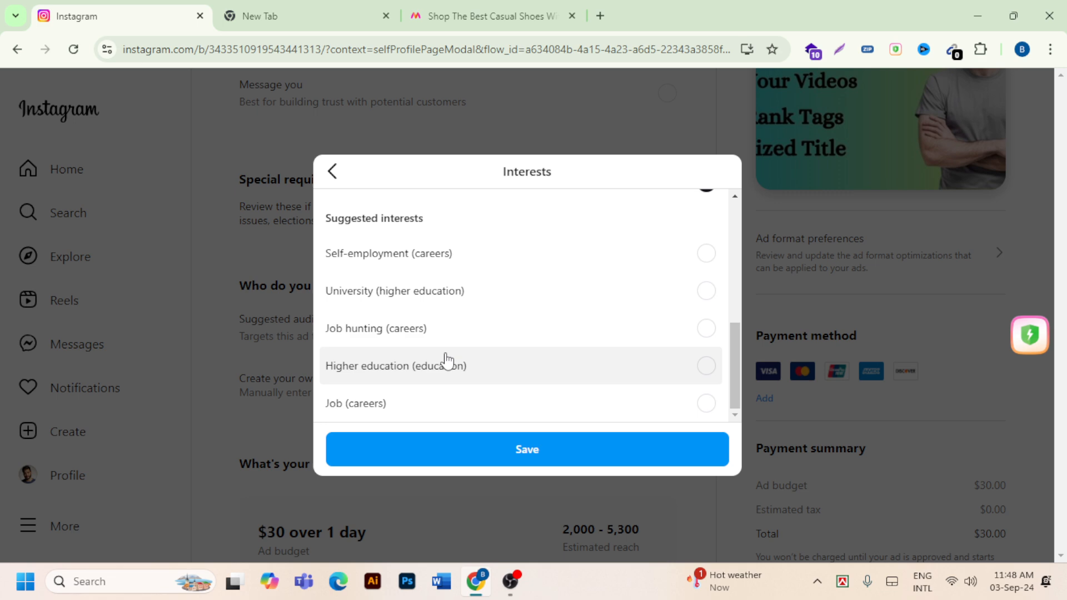
scroll(444, 361, up, 2)
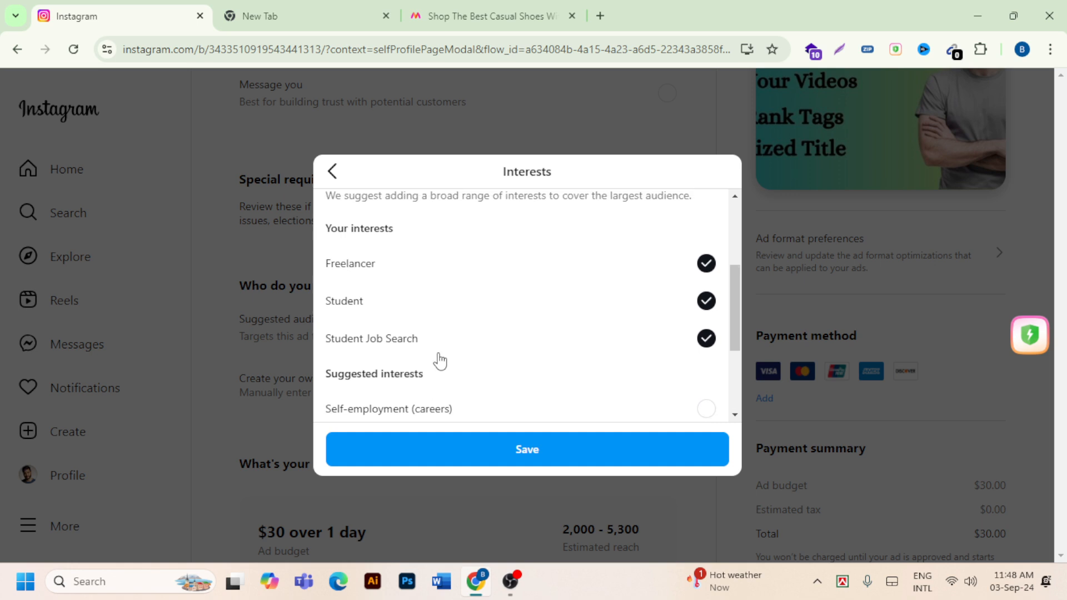
scroll(433, 358, down, 1)
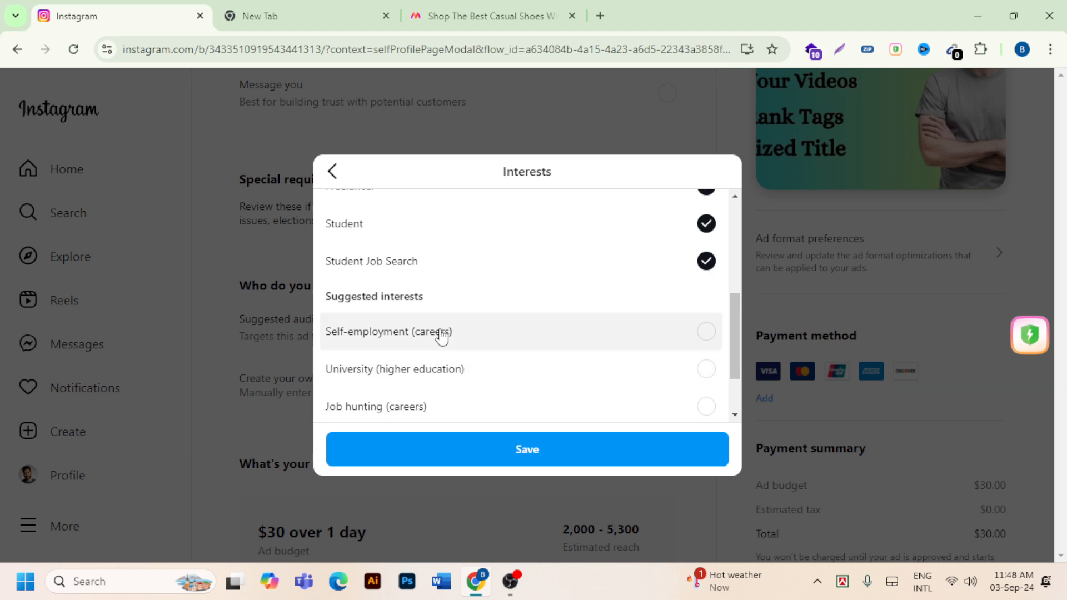
scroll(422, 340, down, 2)
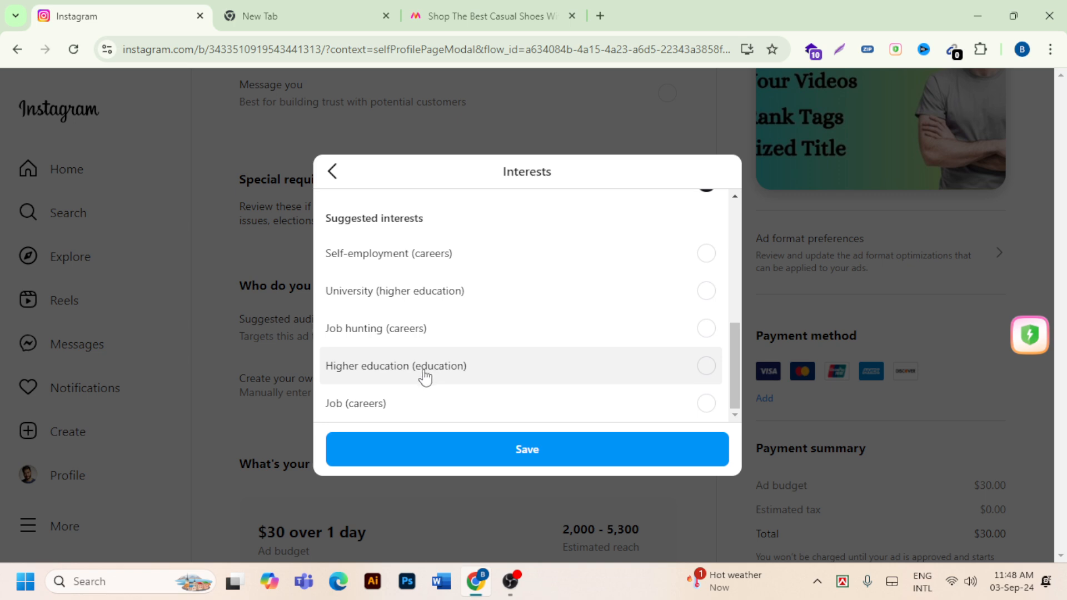
scroll(428, 369, up, 4)
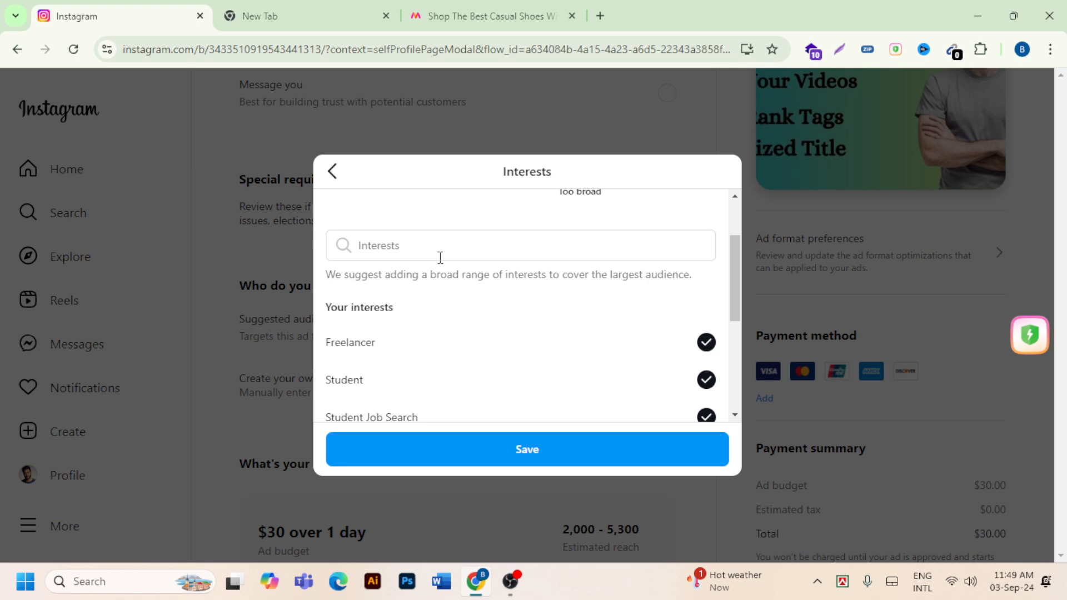
scroll(439, 255, up, 2)
scroll(519, 298, down, 3)
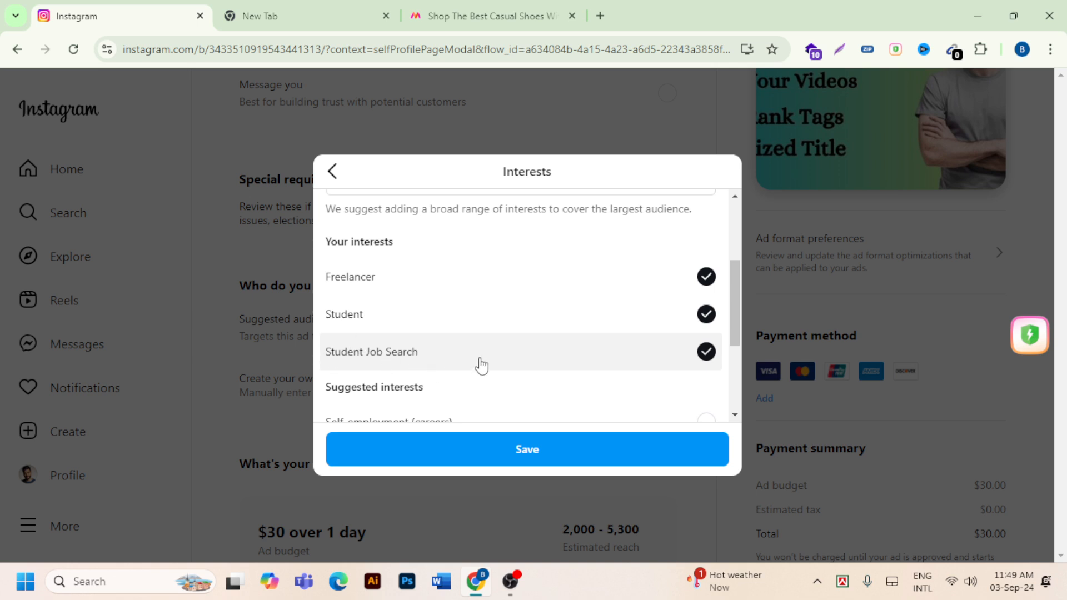
scroll(478, 365, up, 3)
drag(445, 224, 582, 226)
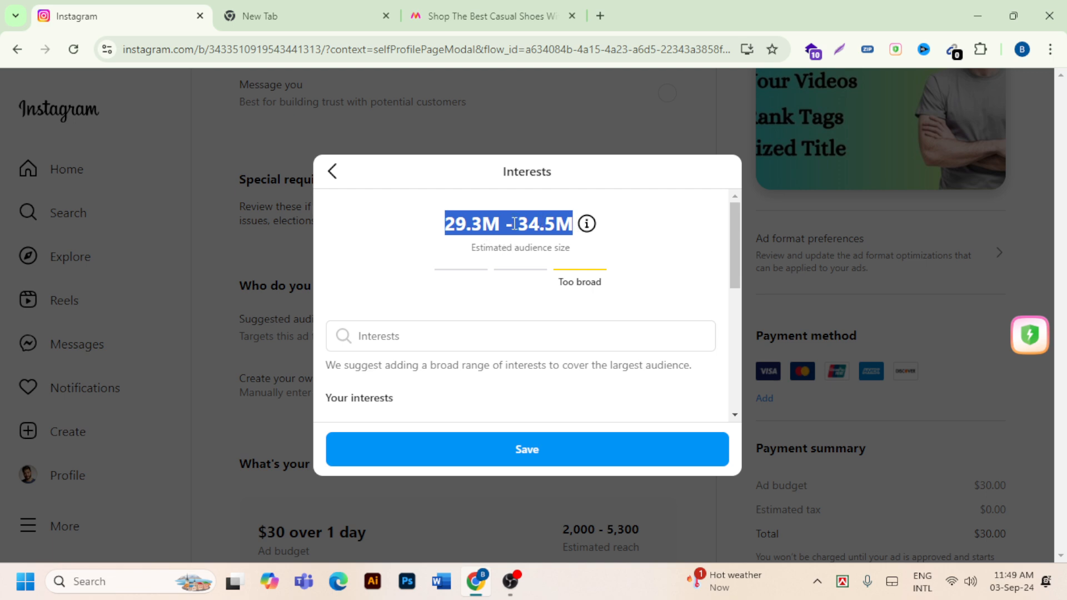
scroll(478, 361, down, 1)
scroll(484, 365, up, 1)
scroll(621, 274, down, 4)
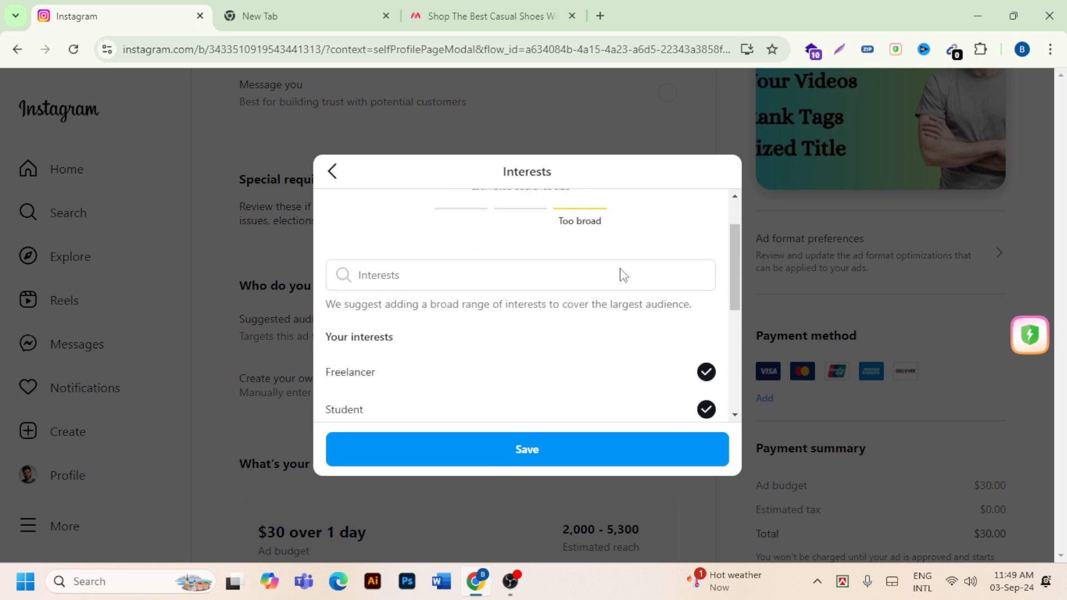
scroll(621, 274, down, 2)
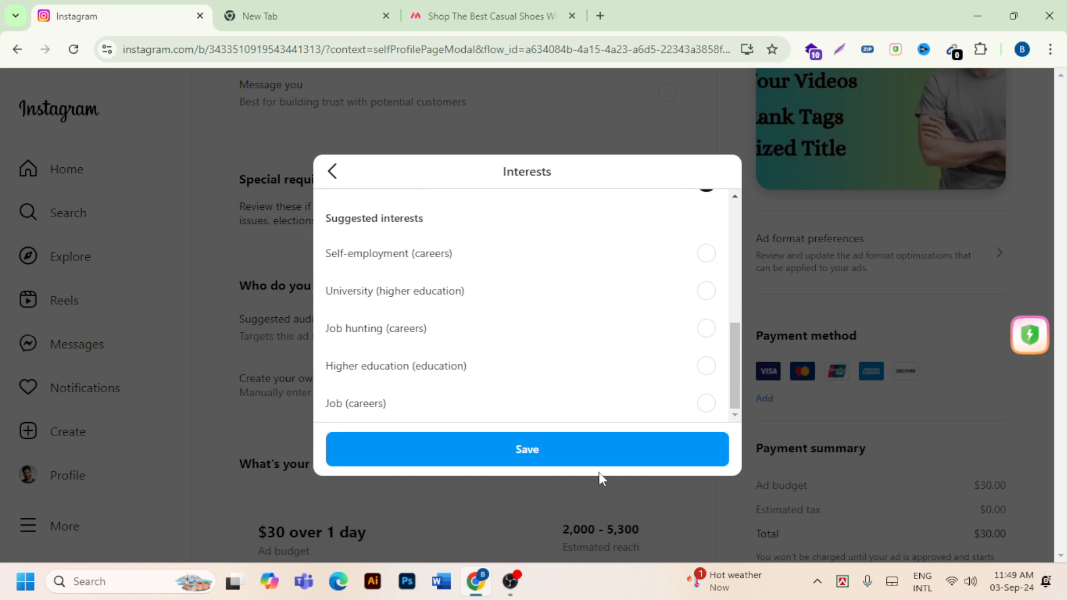
scroll(557, 314, up, 1)
scroll(558, 314, up, 2)
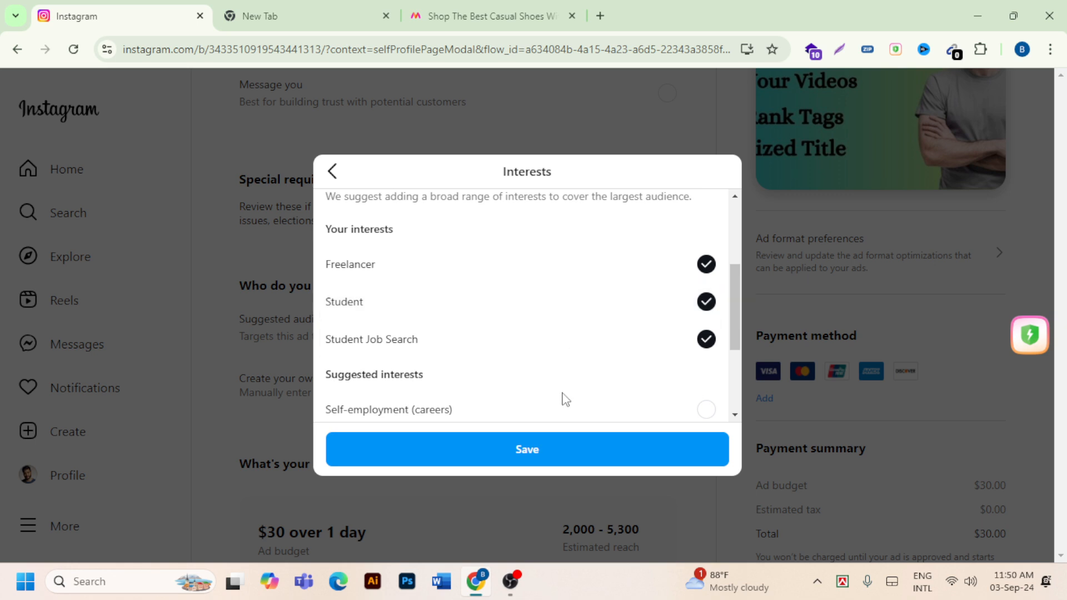
click(567, 451)
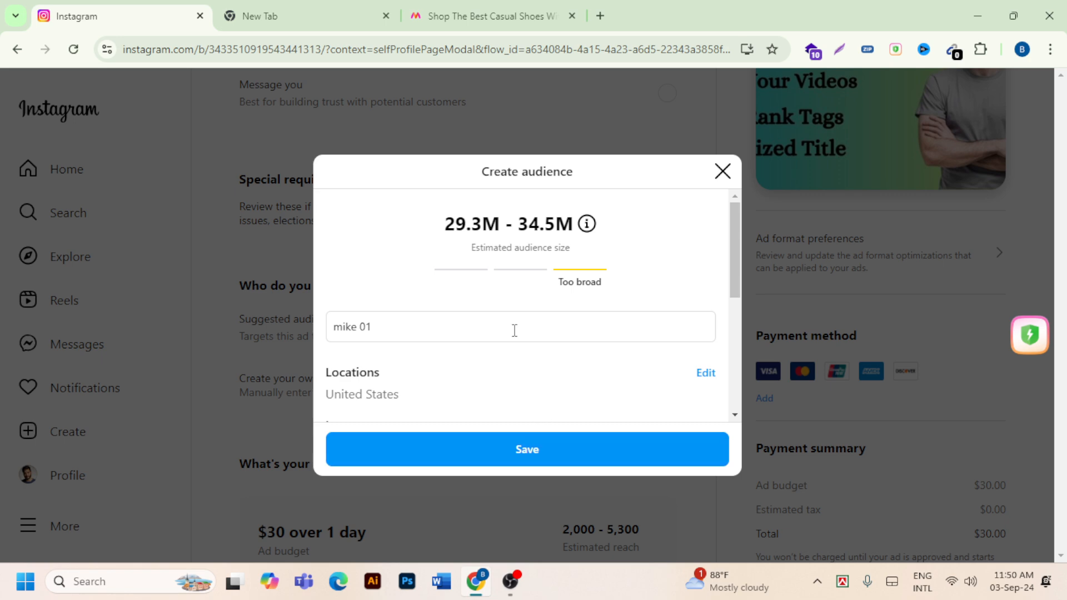
- Set the audience's maximum age to 50 years
scroll(512, 331, down, 4)
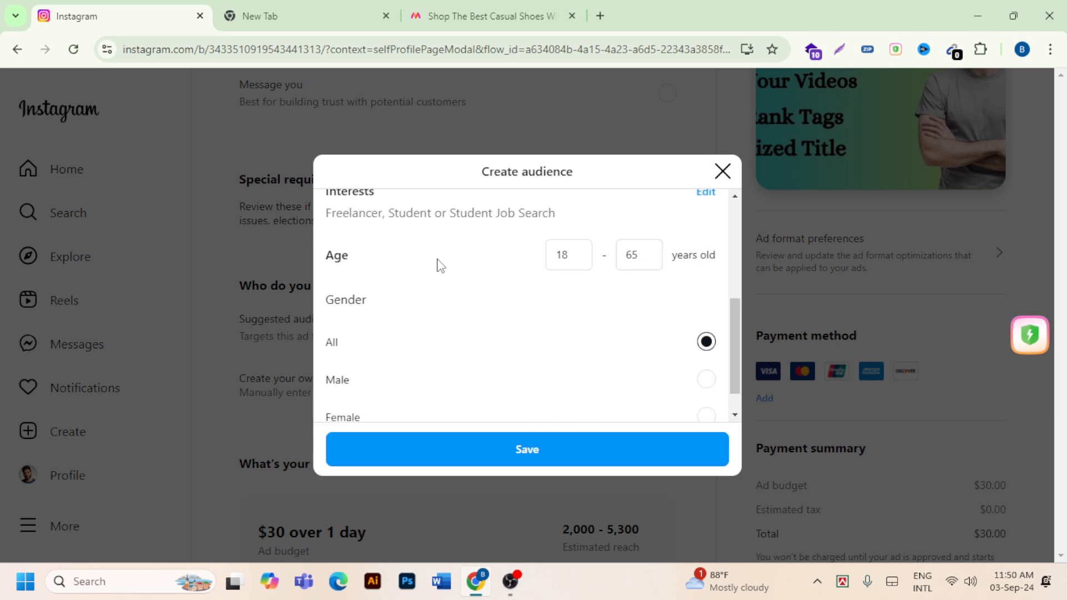
scroll(459, 278, up, 1)
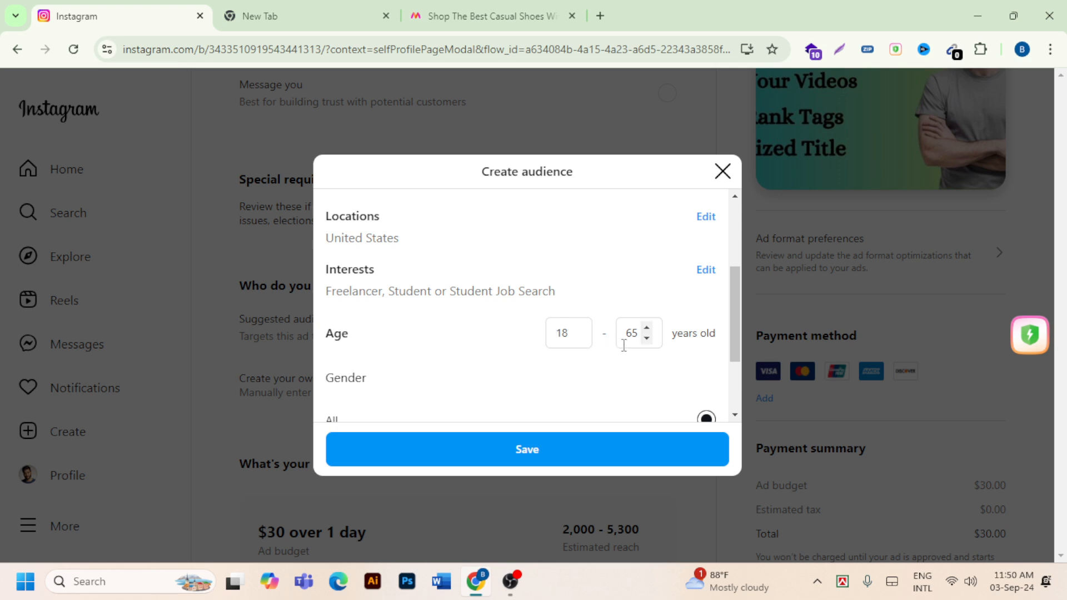
click(646, 338)
click(646, 338)
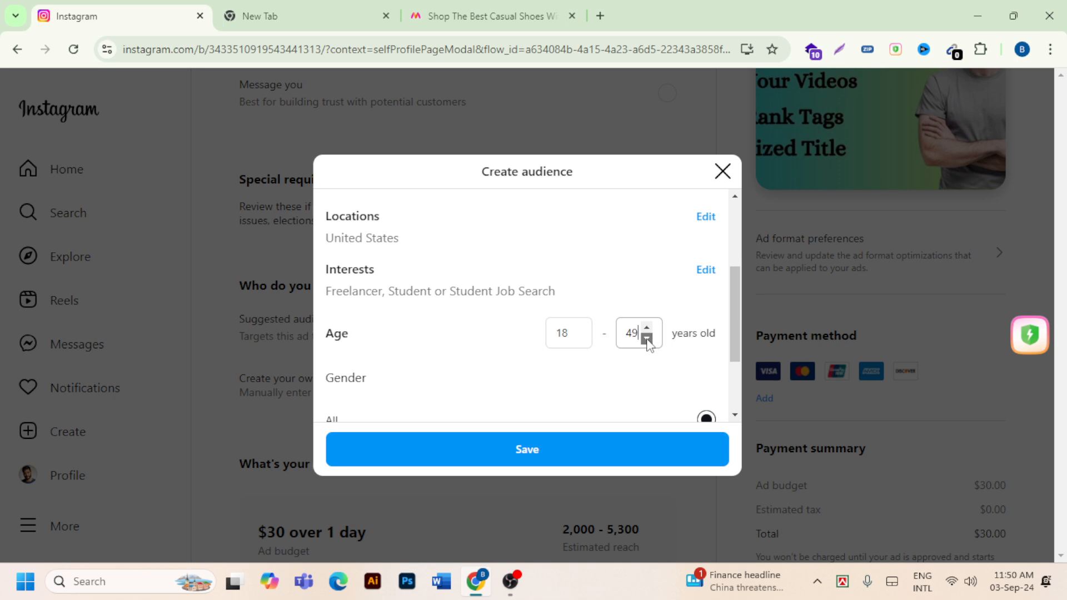
click(647, 338)
click(646, 339)
click(647, 338)
click(646, 338)
click(646, 338)
click(647, 328)
click(646, 329)
click(646, 329)
click(646, 328)
click(646, 338)
click(646, 339)
click(646, 339)
click(646, 338)
click(646, 327)
click(646, 326)
click(646, 327)
click(647, 326)
click(646, 327)
click(647, 327)
click(646, 338)
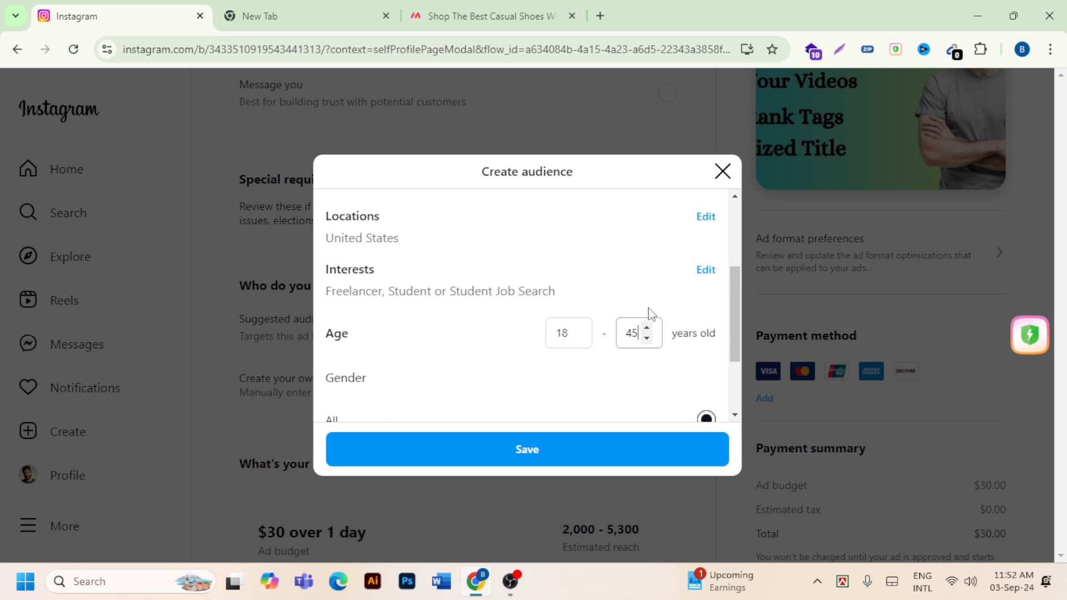
click(645, 329)
click(645, 329)
click(645, 329)
click(646, 328)
click(646, 328)
click(646, 329)
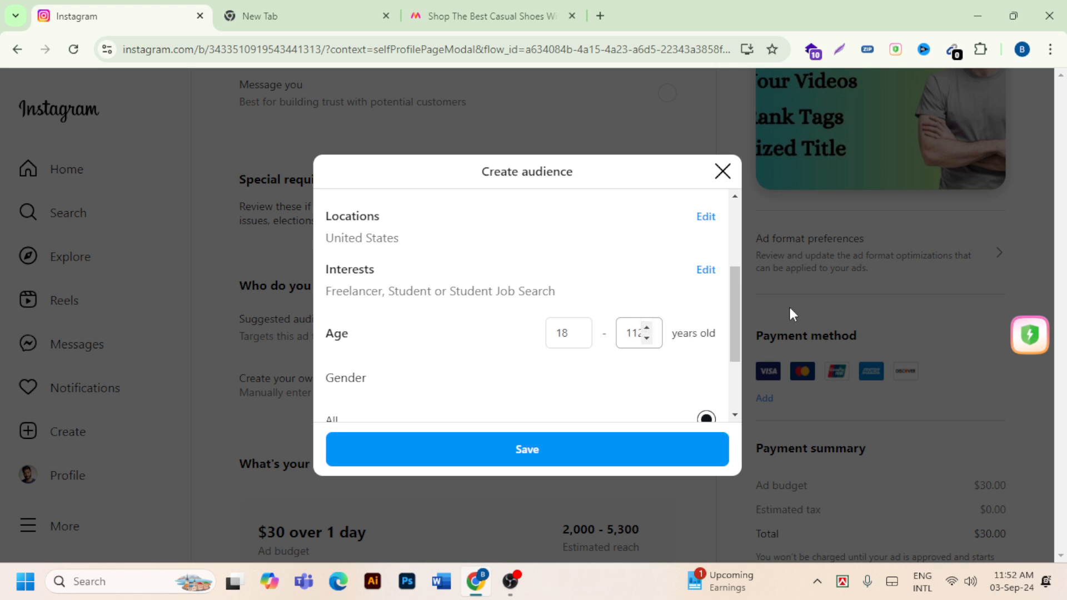
click(646, 338)
click(646, 339)
click(646, 338)
drag(651, 344, 651, 343)
click(650, 344)
click(650, 340)
click(650, 340)
click(651, 340)
click(647, 338)
click(646, 337)
click(646, 338)
click(646, 337)
click(646, 338)
click(646, 338)
click(646, 337)
click(646, 338)
click(646, 338)
click(646, 337)
- Try the Female and Male gender options for the audience and return the gender to All
scroll(589, 355, down, 2)
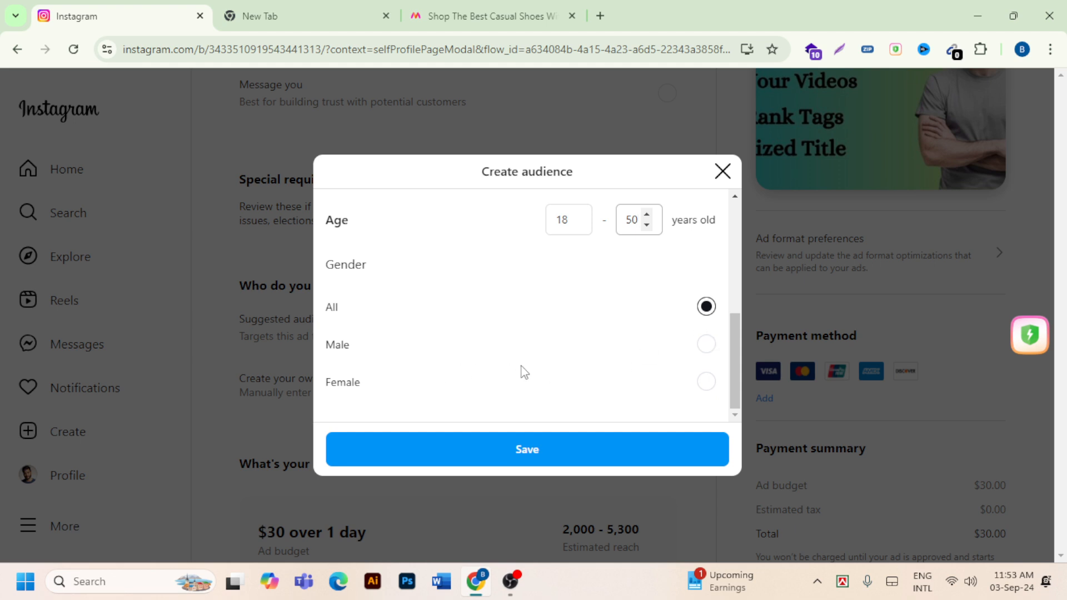
click(704, 383)
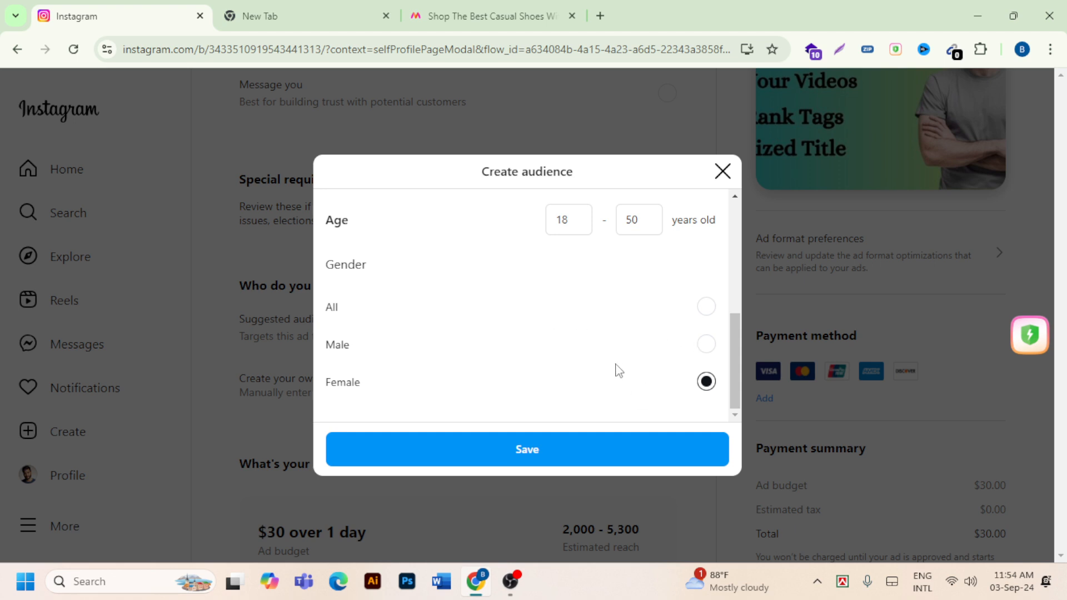
click(707, 346)
right_click(795, 118)
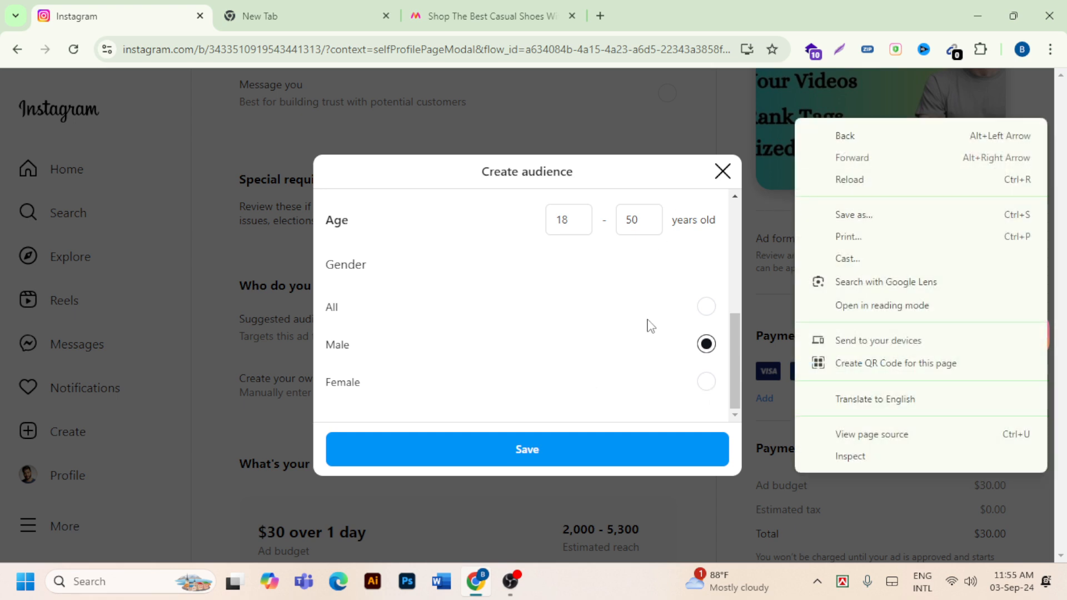
click(706, 307)
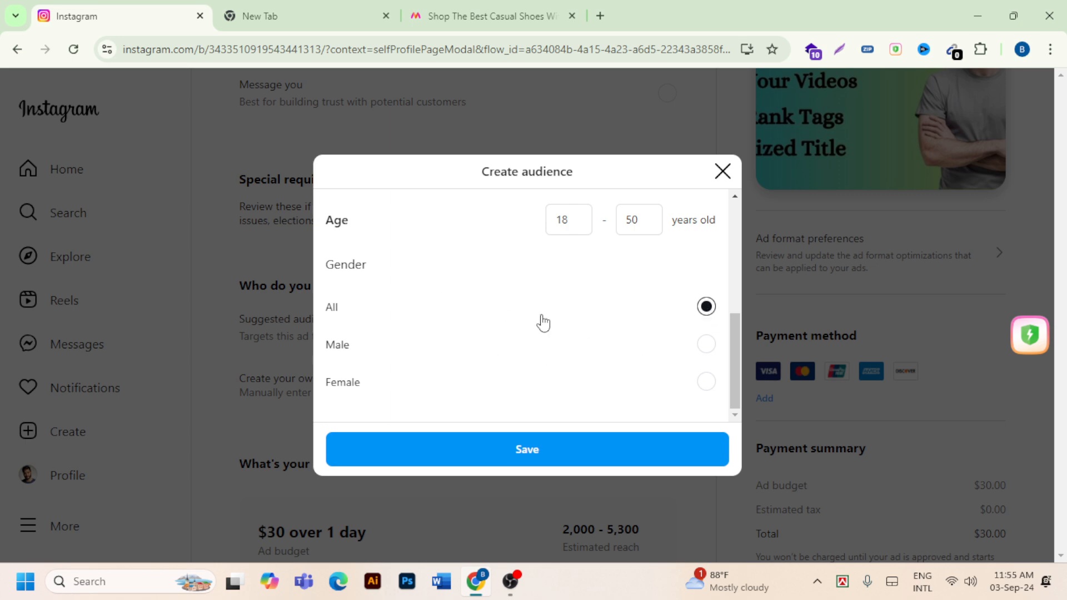
- Save the custom audience and go to the ad's budget and duration settings
click(544, 460)
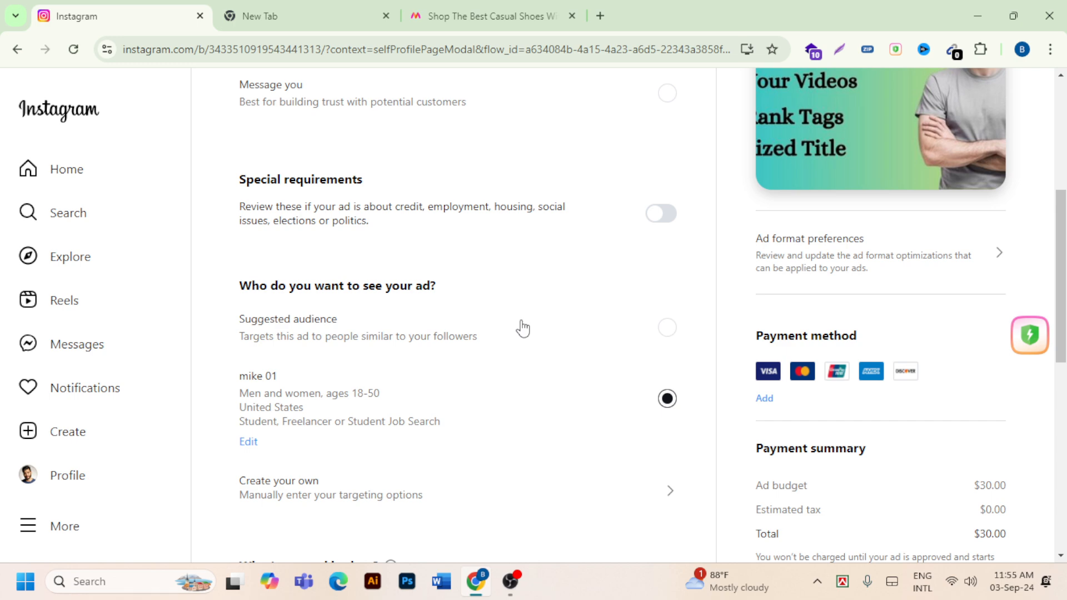
scroll(522, 328, down, 7)
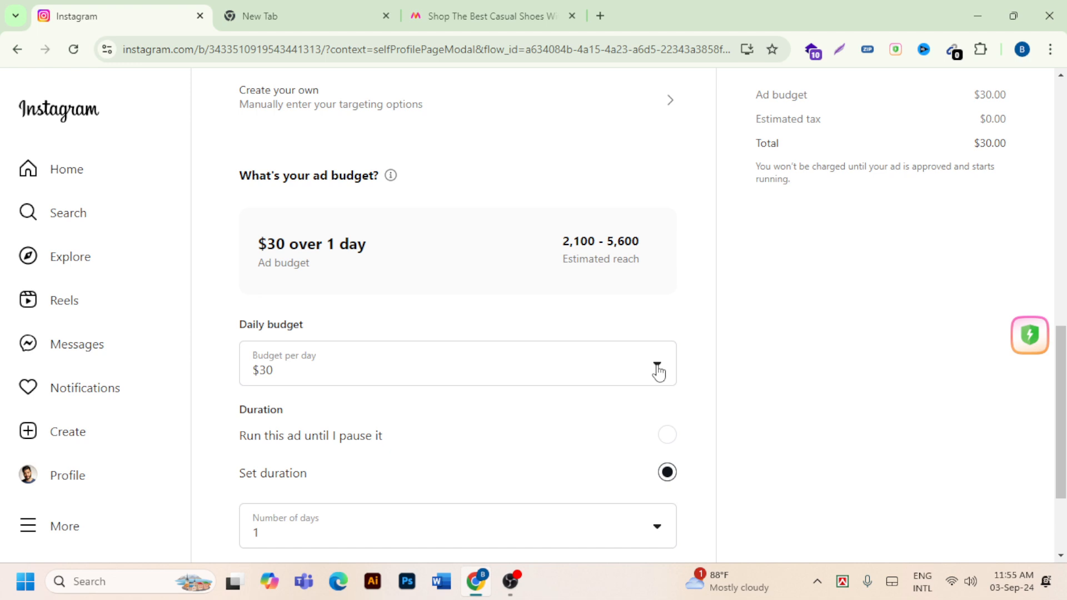
scroll(395, 303, up, 3)
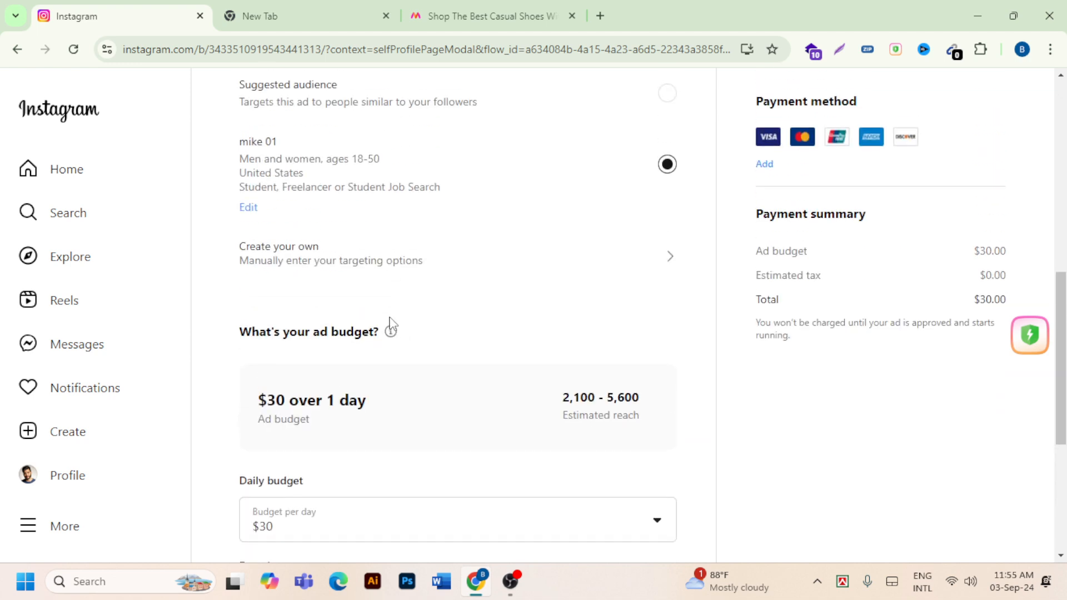
scroll(367, 424, down, 1)
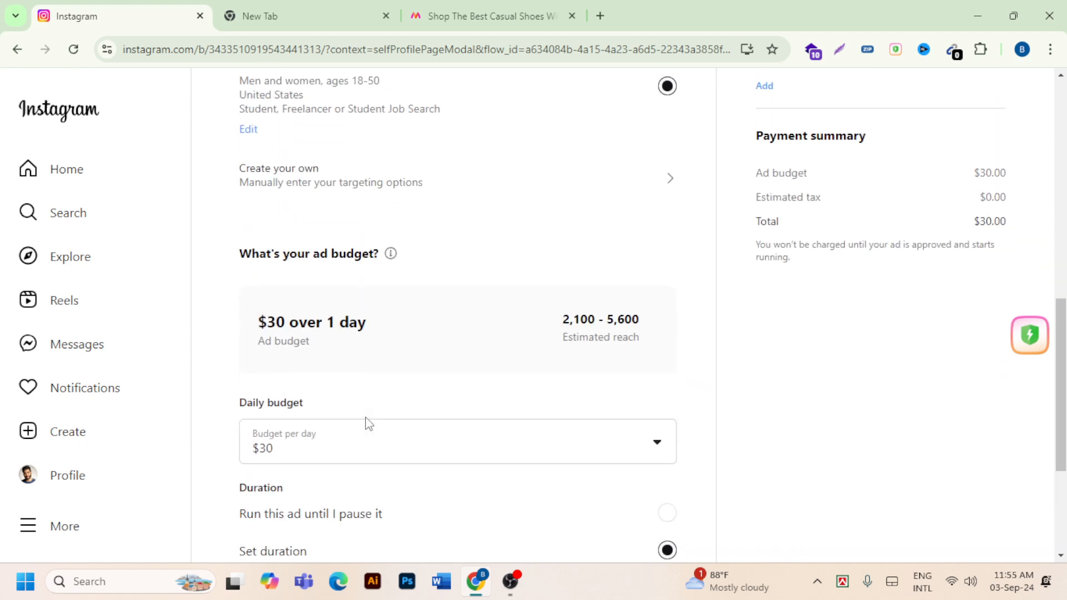
- Try the "Run this ad until I pause it" duration option for the ad and return the duration choice to "Set duration"
scroll(368, 424, up, 6)
scroll(382, 420, up, 3)
scroll(393, 421, down, 5)
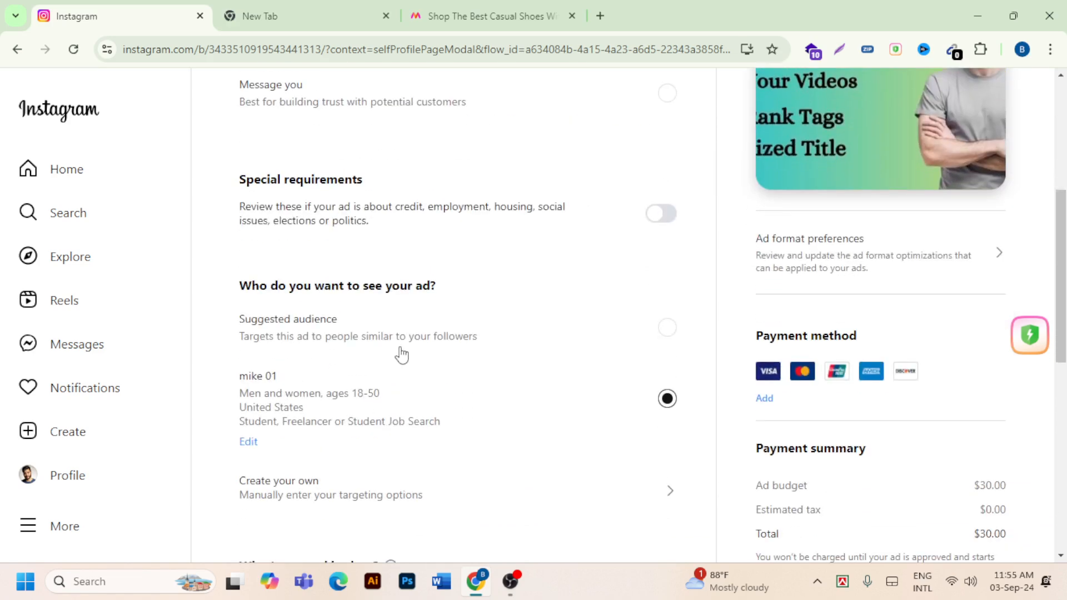
scroll(401, 354, down, 7)
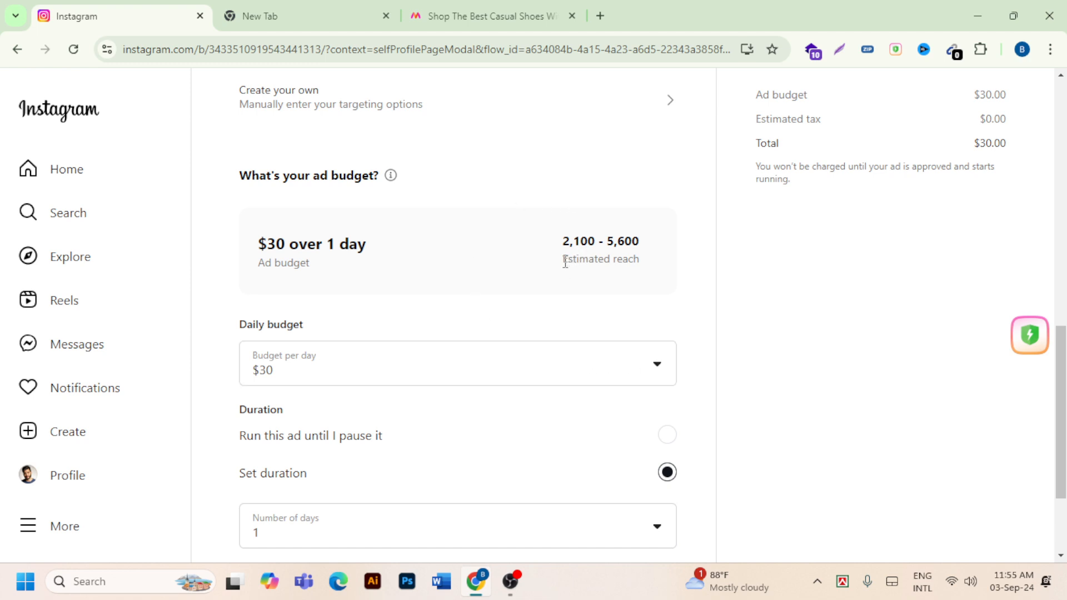
scroll(567, 260, up, 9)
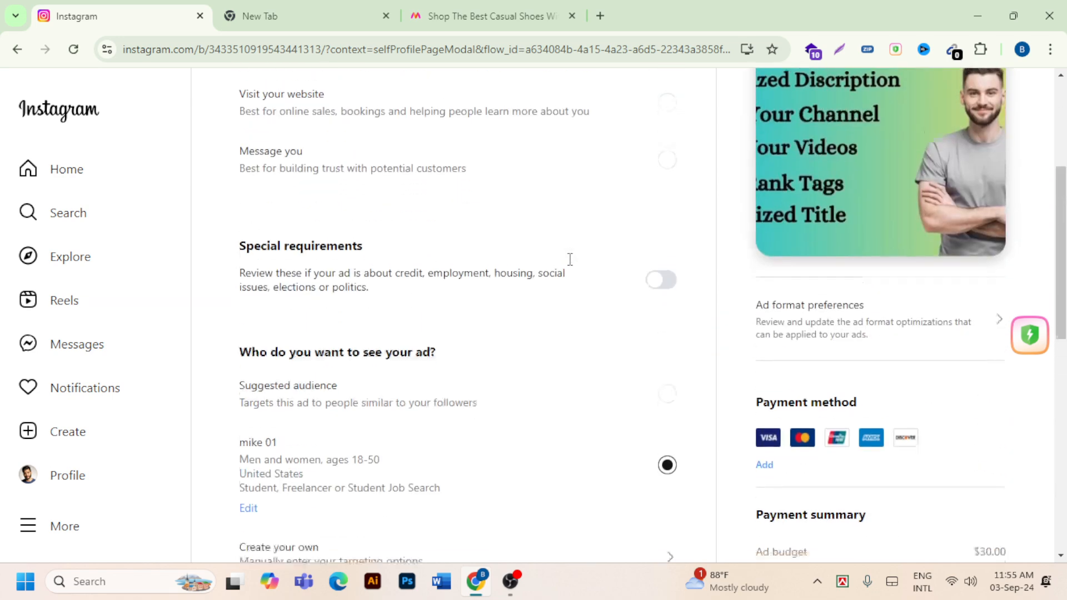
scroll(570, 260, down, 8)
scroll(569, 259, down, 3)
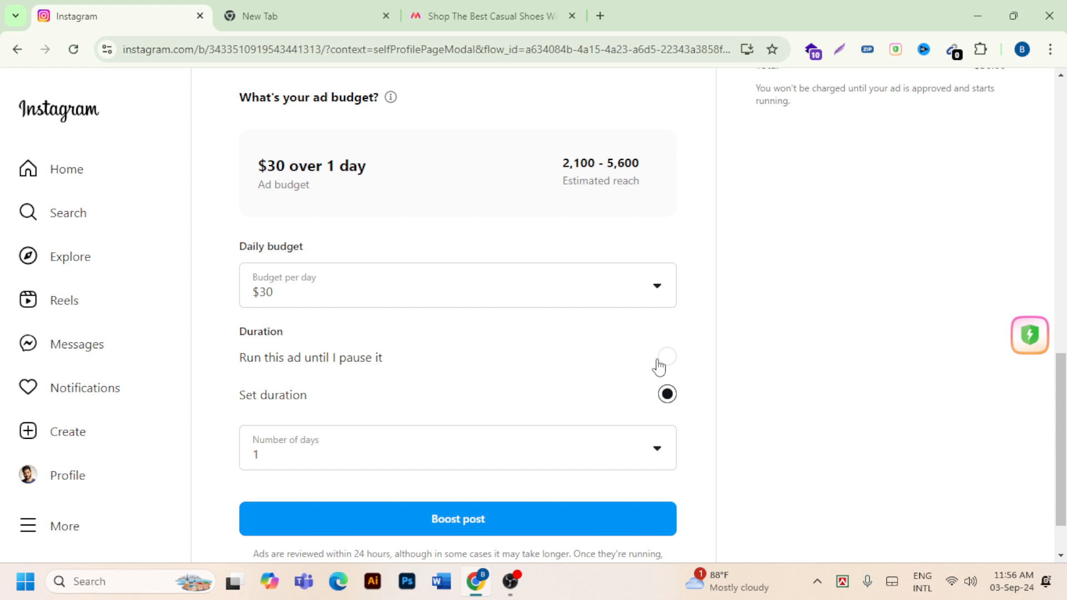
click(664, 360)
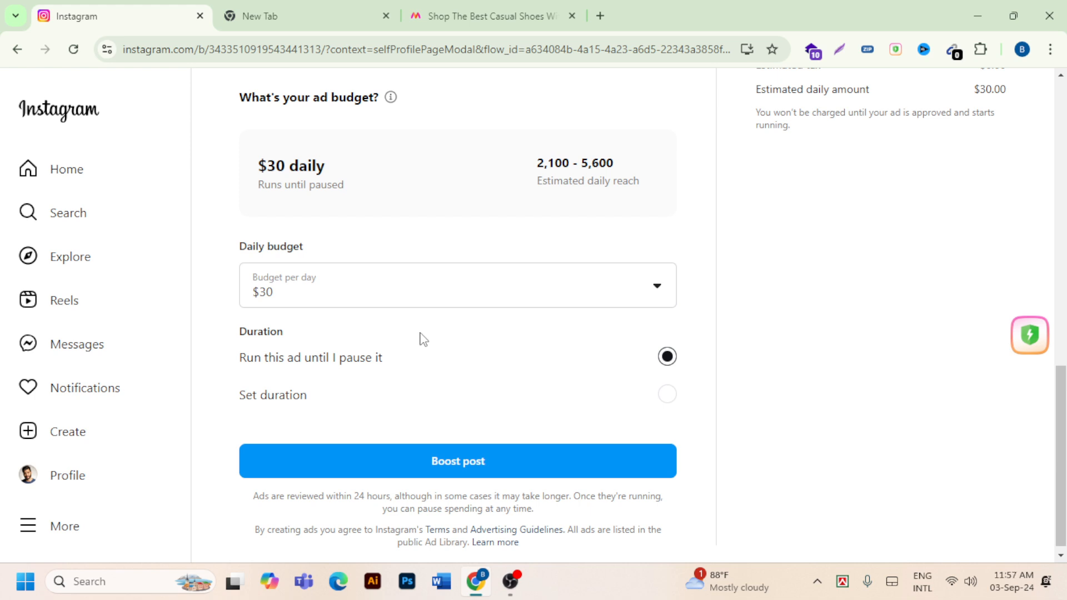
click(666, 396)
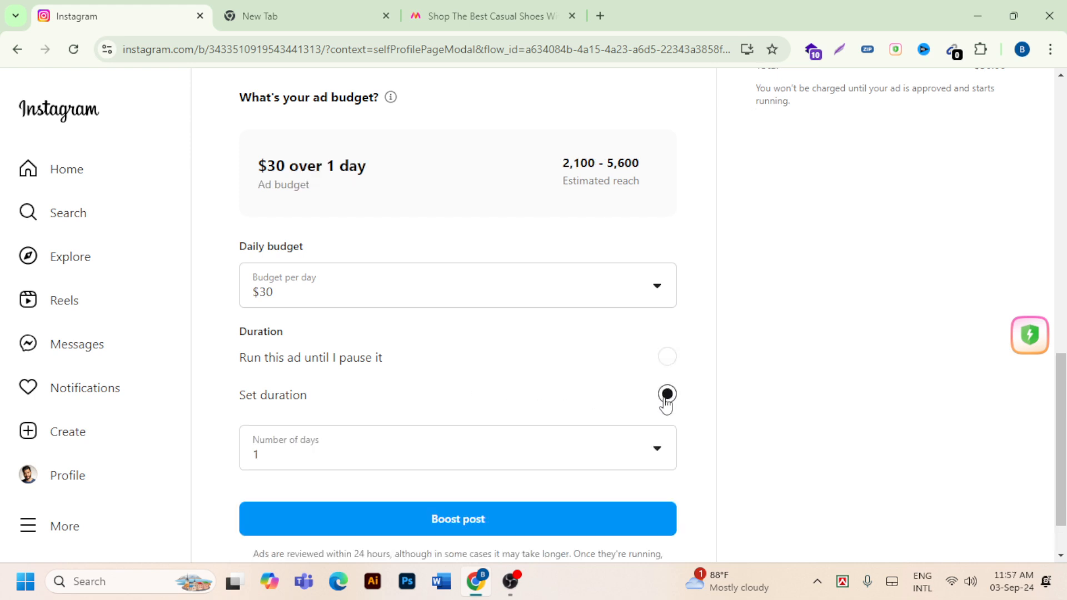
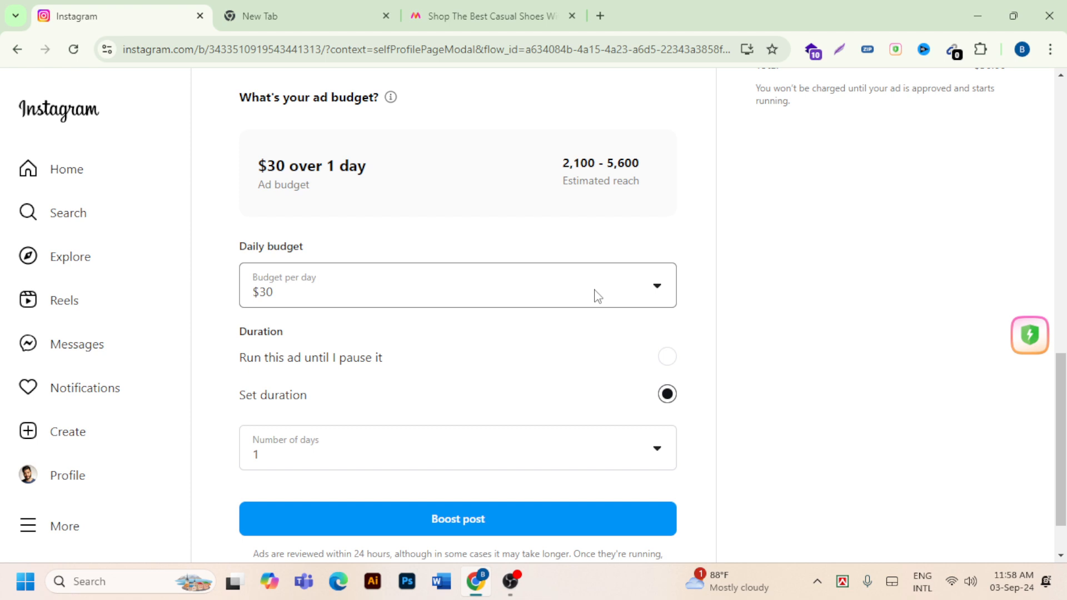
- Compare running the ad until paused with a set duration, and choose a set duration of 6 days
click(667, 360)
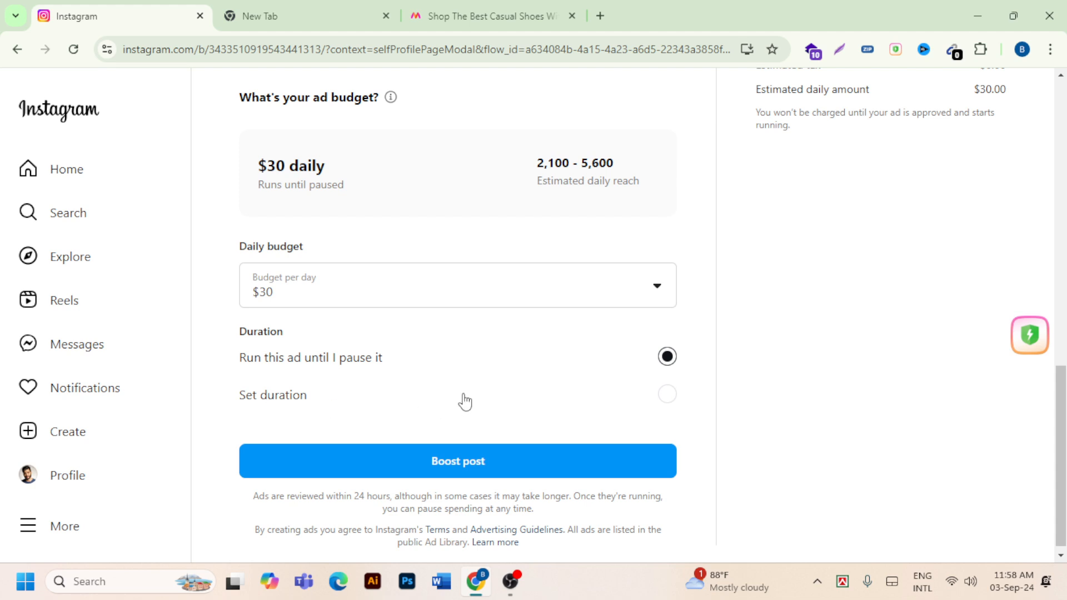
click(667, 396)
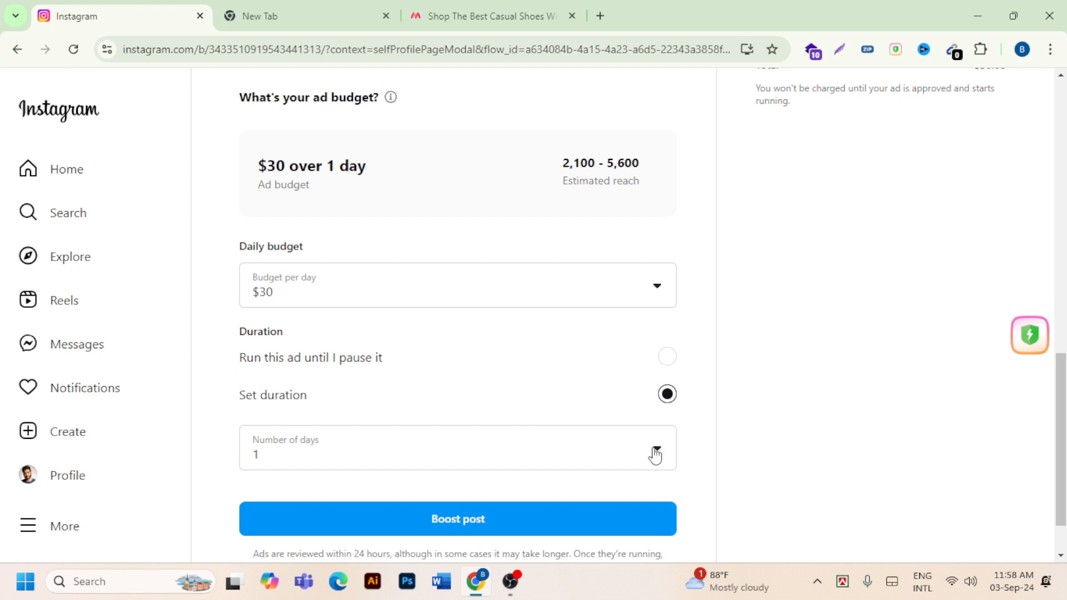
click(461, 463)
click(459, 463)
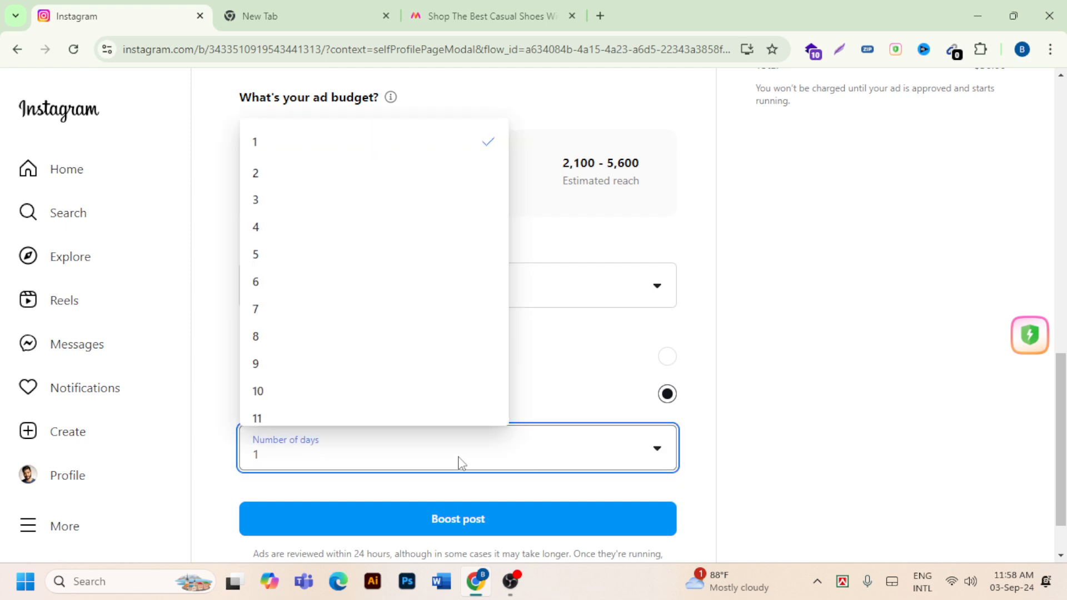
click(285, 291)
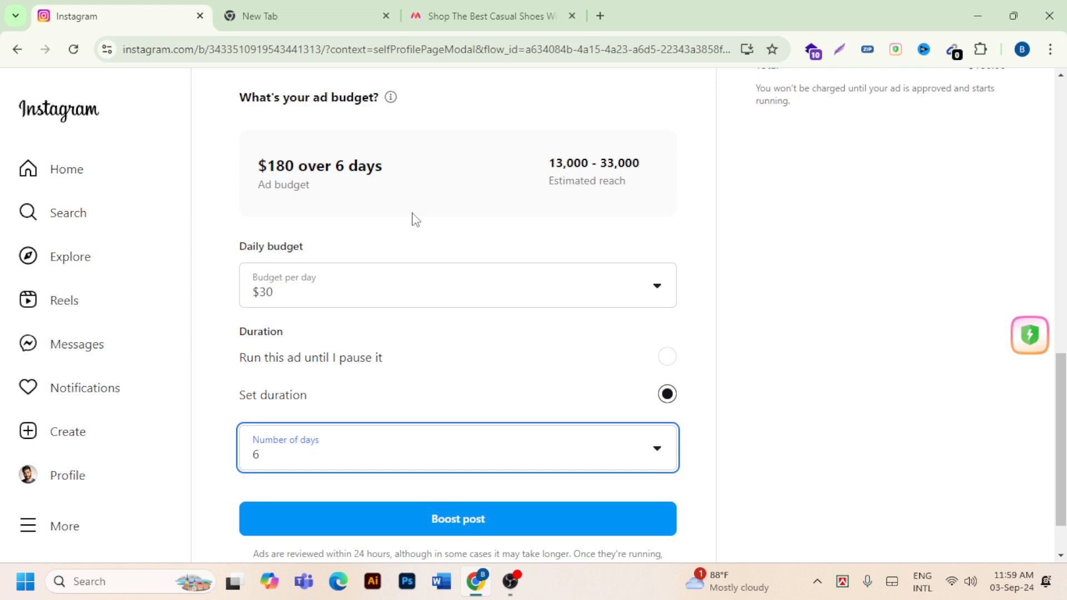
- Review the boost settings: the payment summary, estimated reach, ad goal options and selected audience
scroll(481, 315, up, 3)
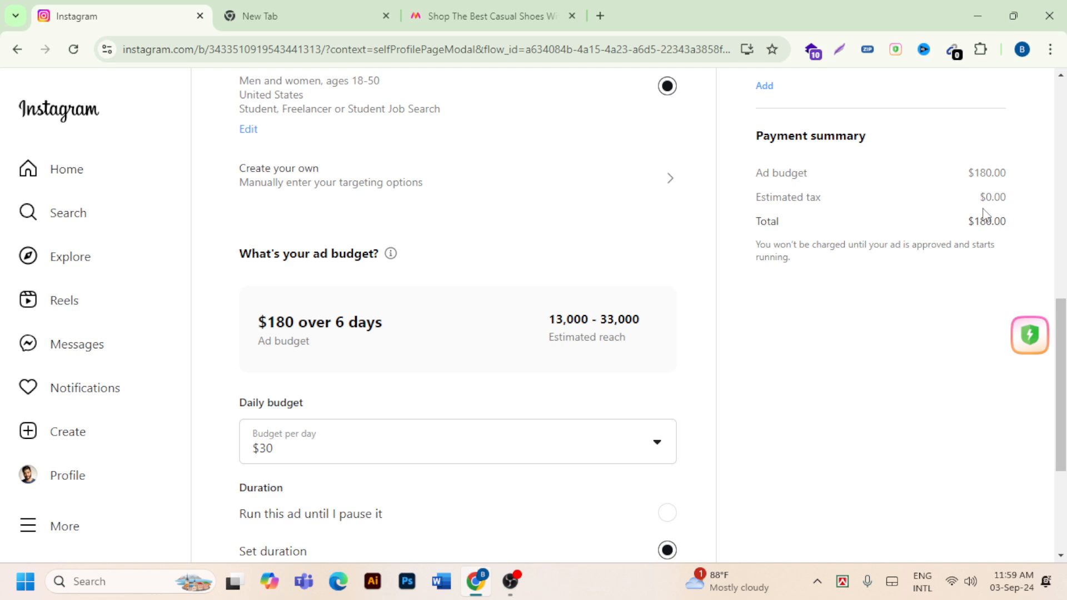
scroll(923, 232, down, 3)
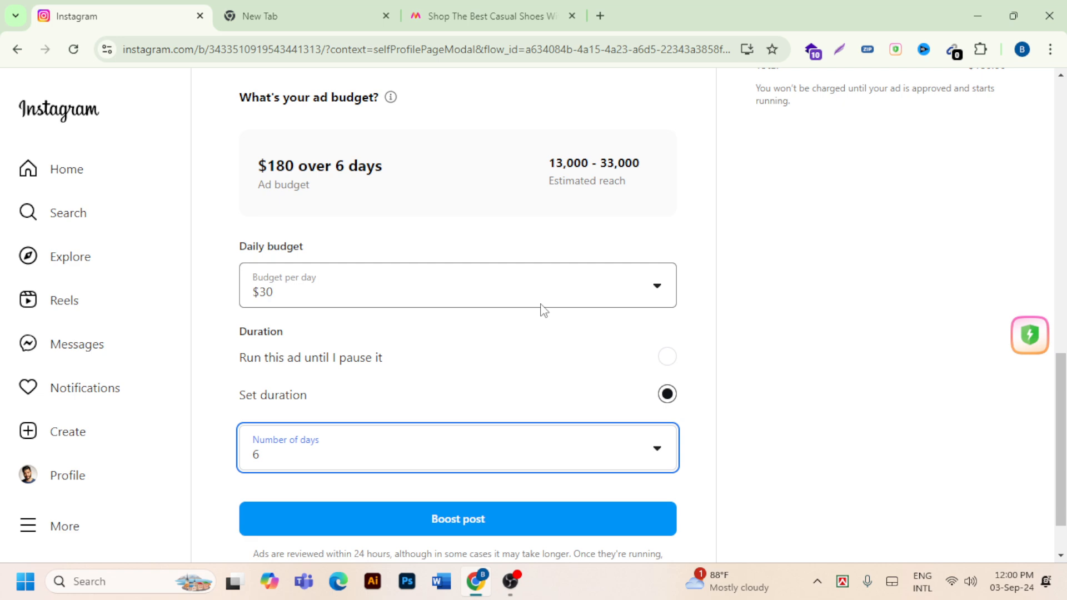
scroll(542, 310, up, 4)
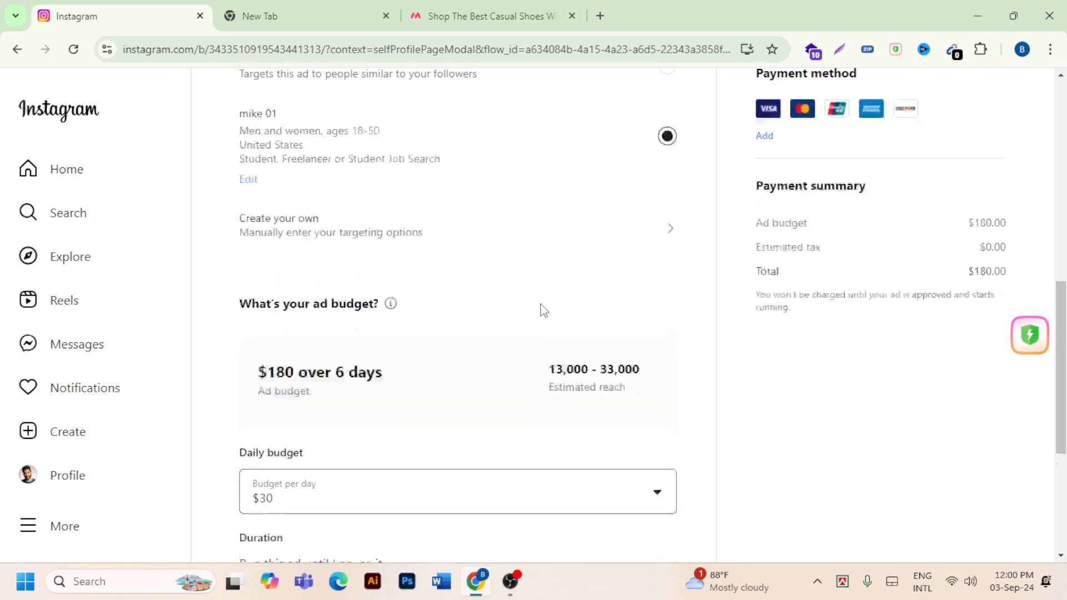
scroll(533, 309, down, 2)
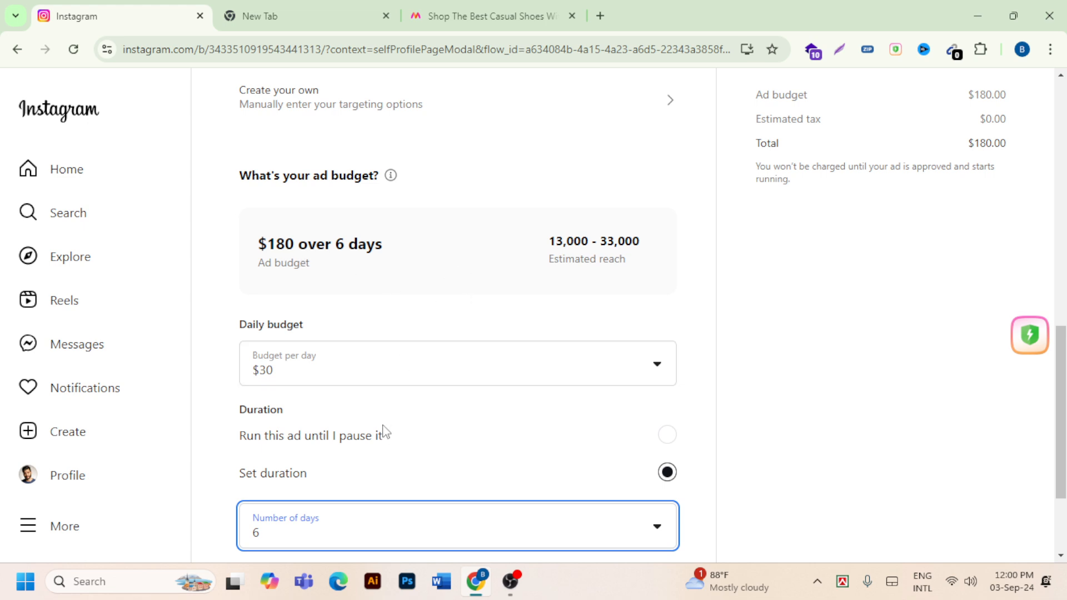
scroll(405, 433, up, 8)
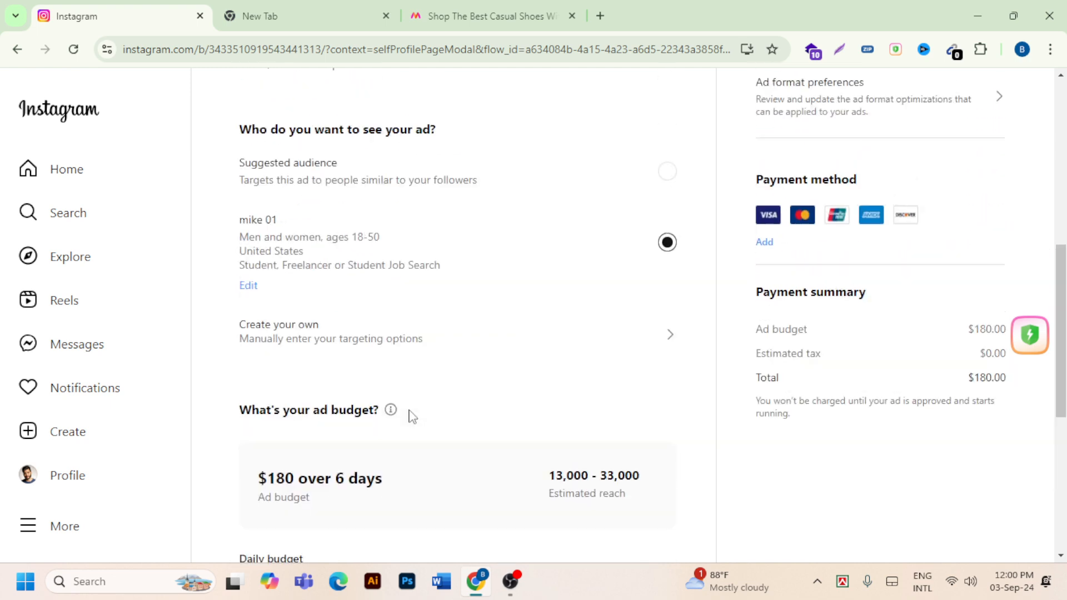
scroll(427, 422, up, 3)
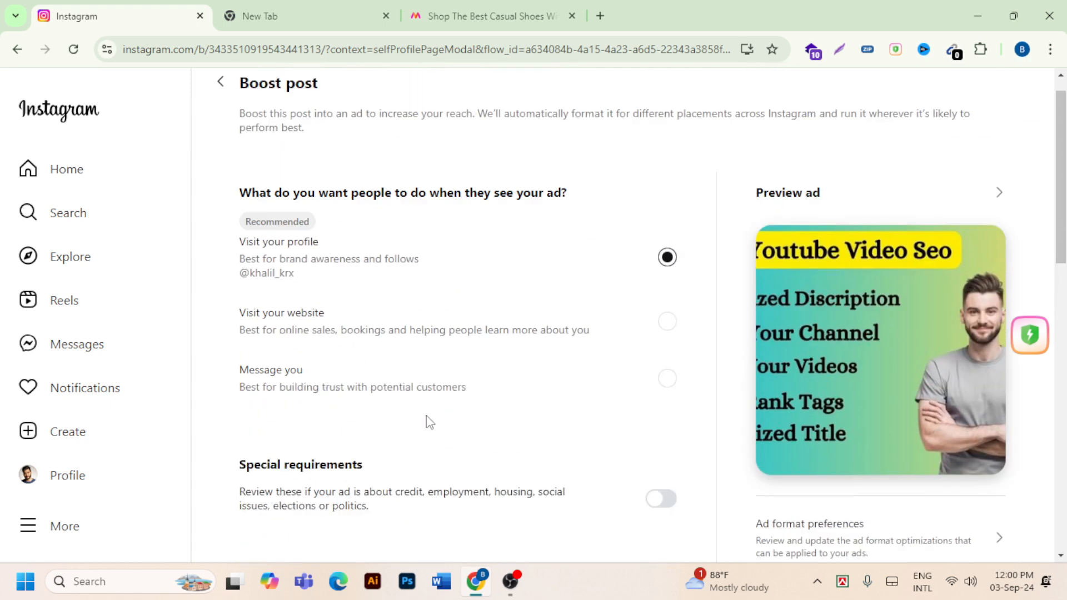
scroll(411, 372, down, 6)
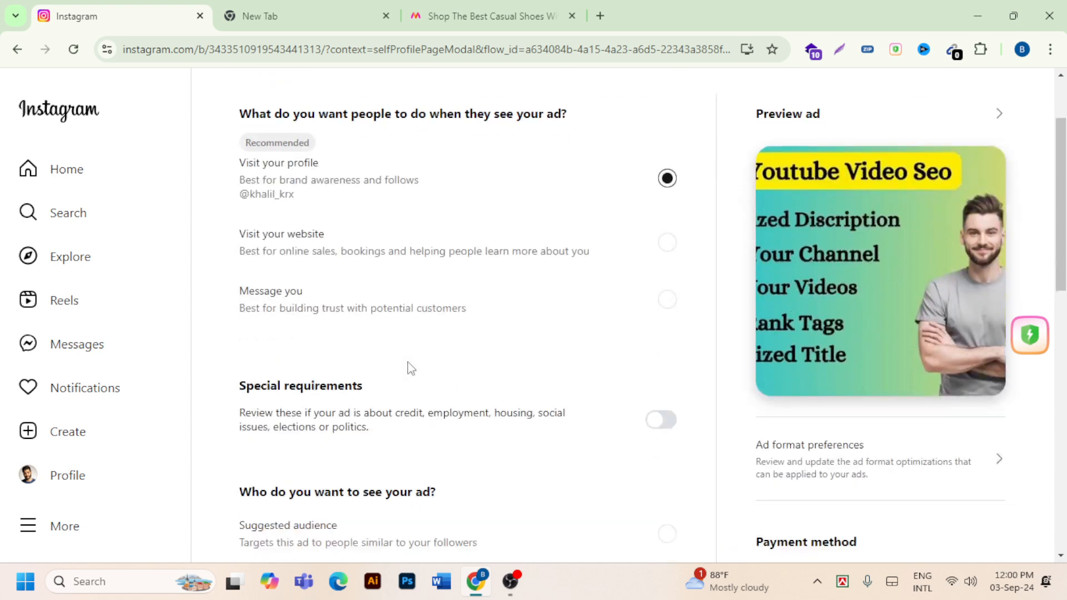
scroll(389, 404, down, 2)
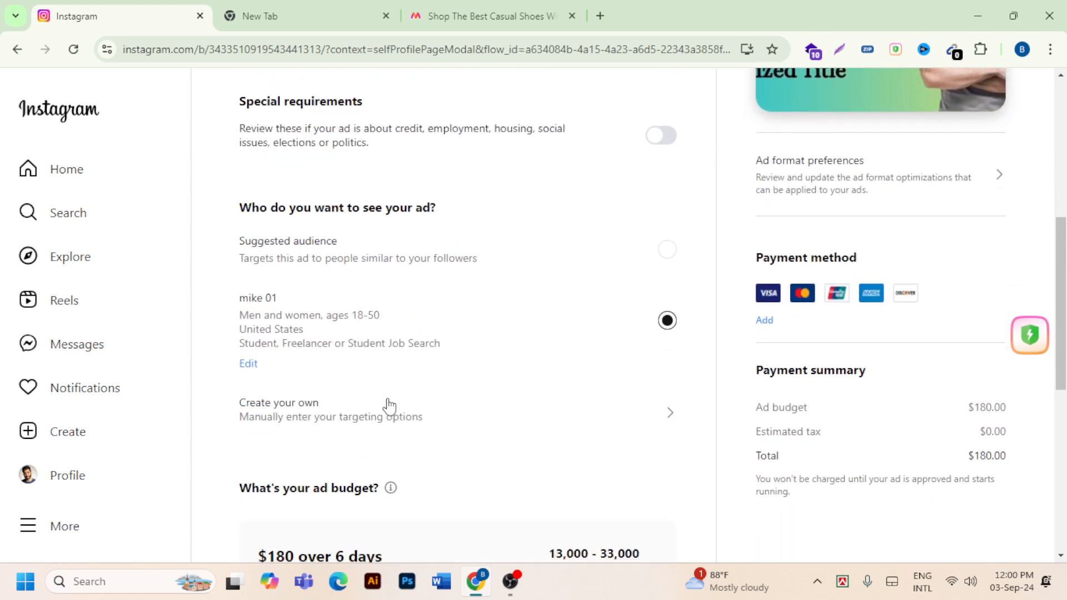
- Start creating another custom audience and set its regional location to Dhaka, Bangladesh
click(312, 406)
scroll(563, 305, down, 3)
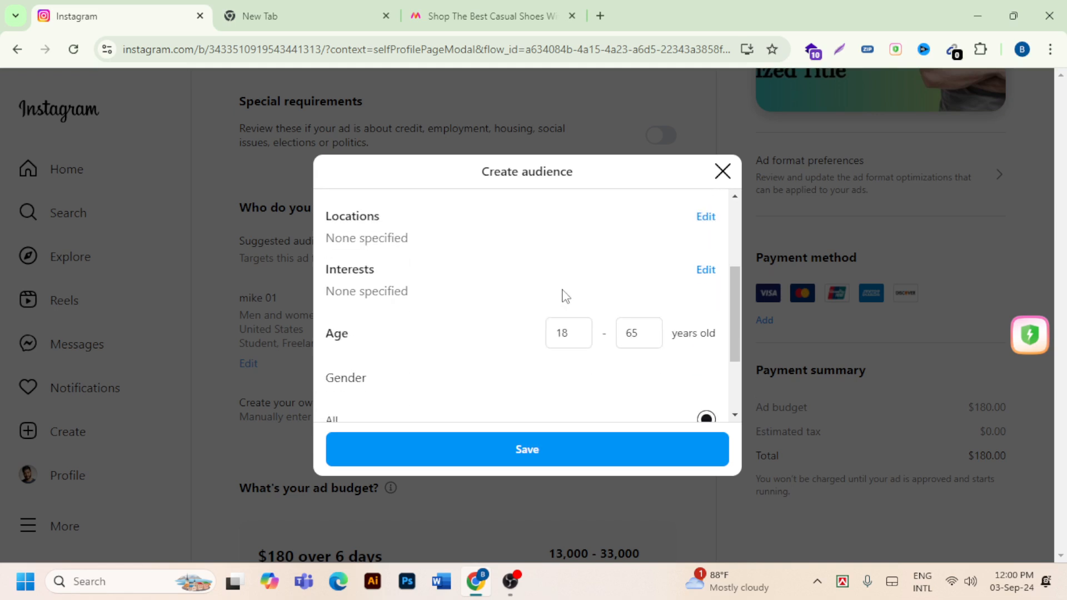
scroll(573, 302, up, 2)
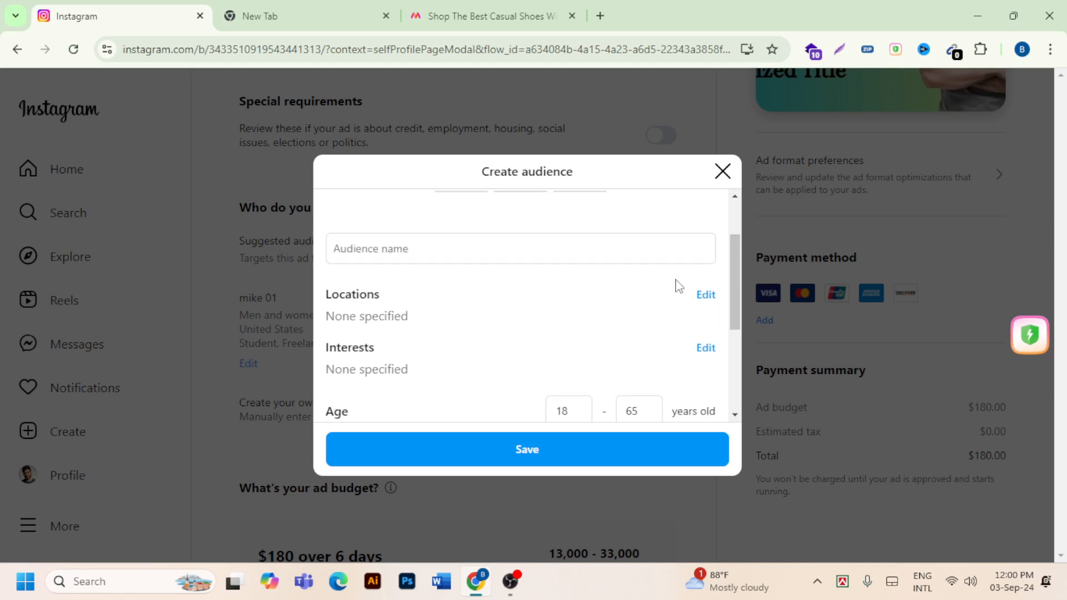
click(704, 296)
click(488, 354)
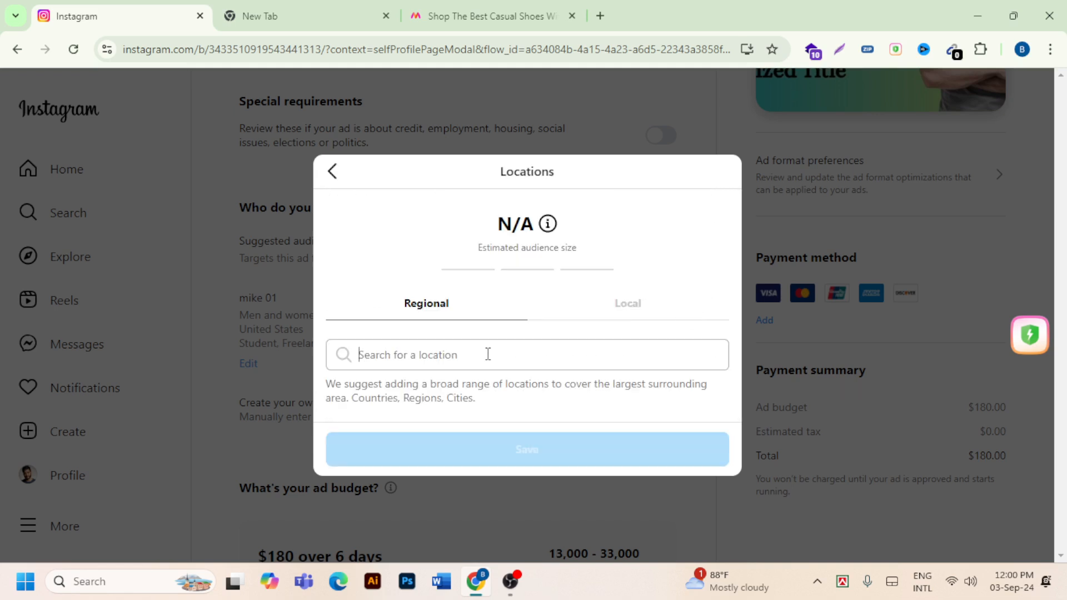
text(b)
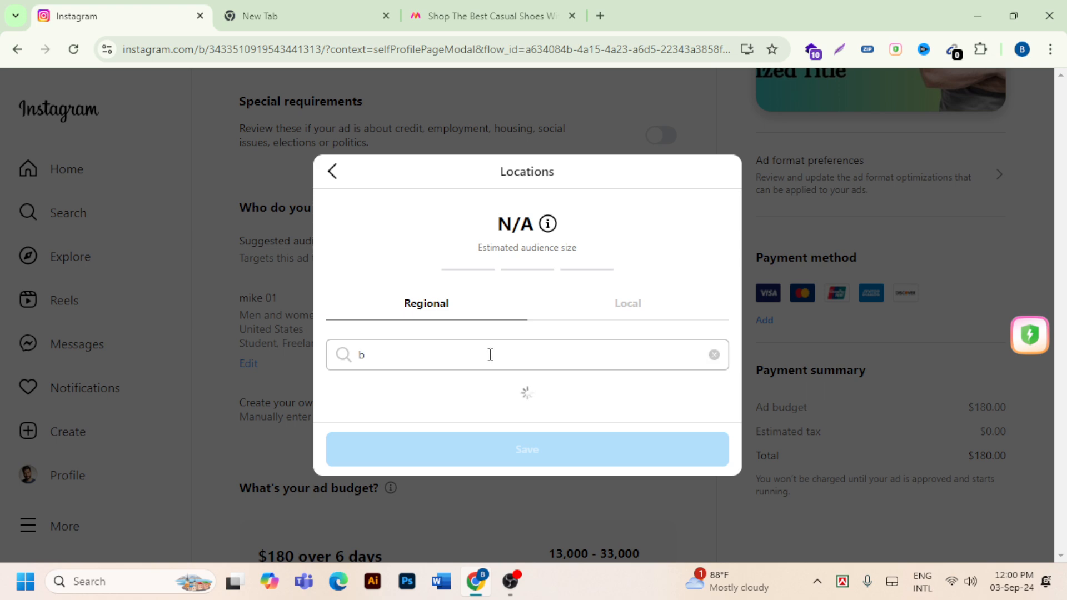
text(a)
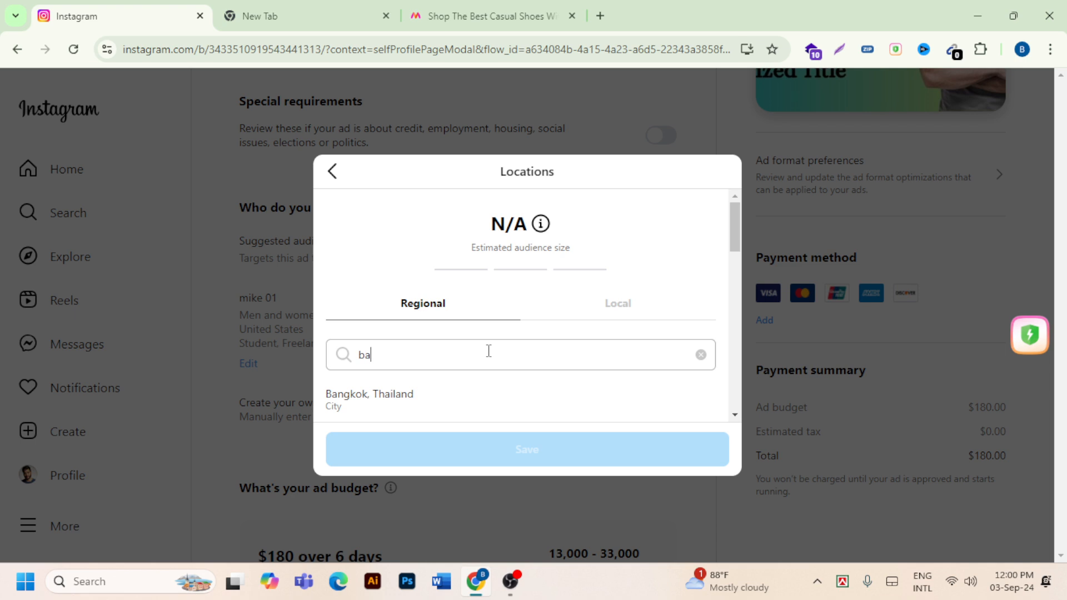
text(ngl)
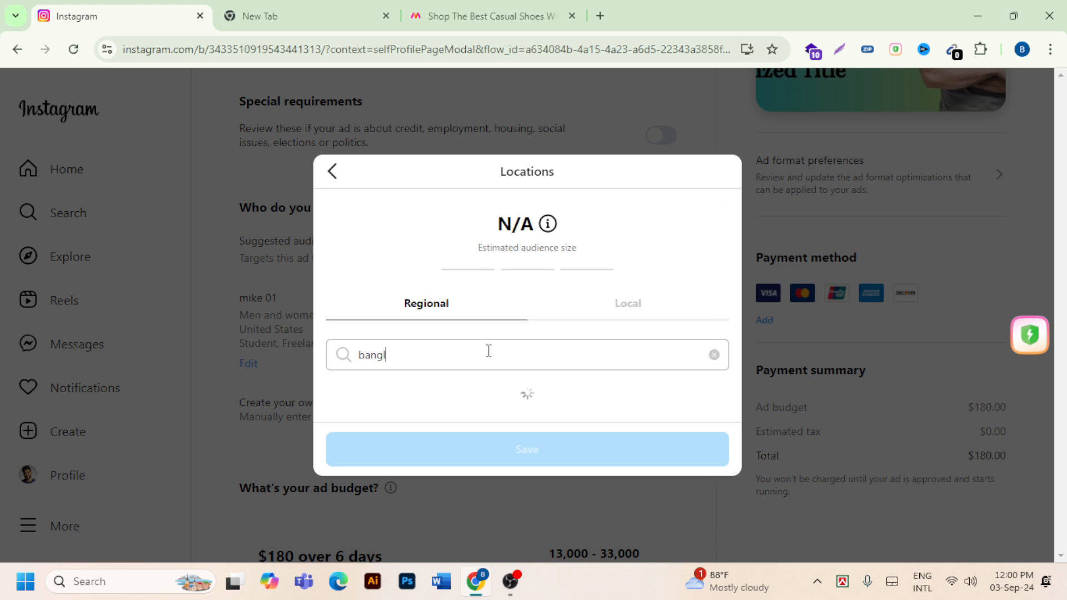
click(383, 406)
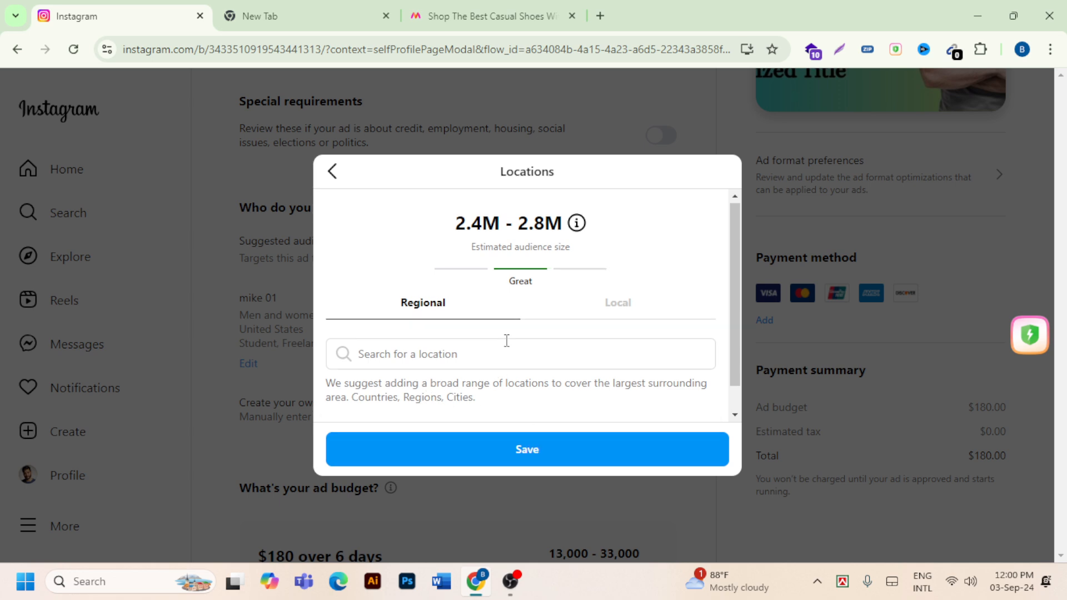
scroll(503, 345, down, 1)
click(556, 447)
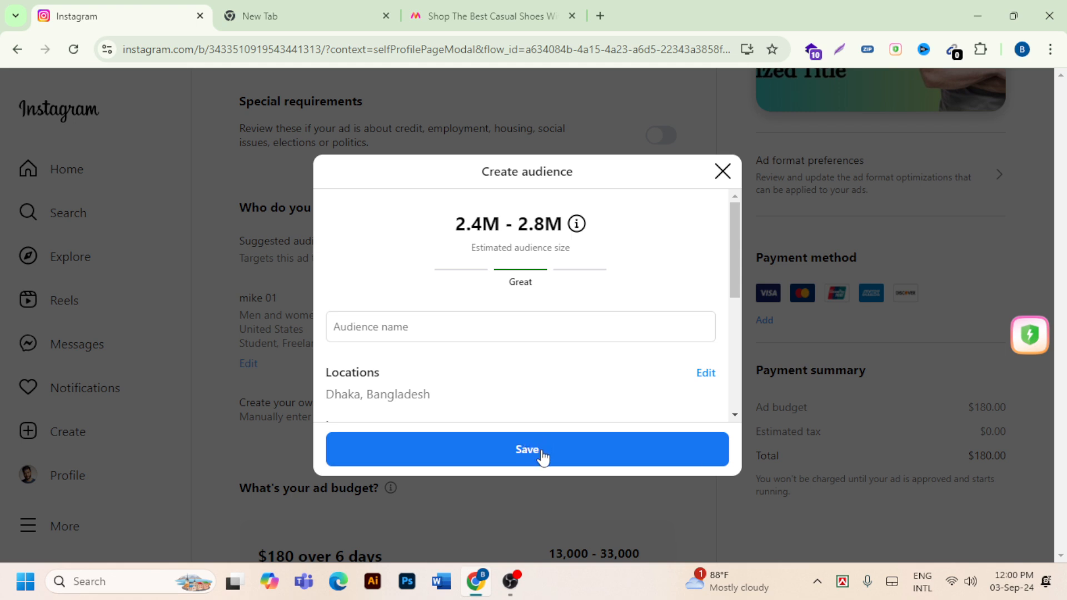
- Name the new Dhaka audience "mike 03" and save it as the ad's audience
click(530, 451)
click(500, 325)
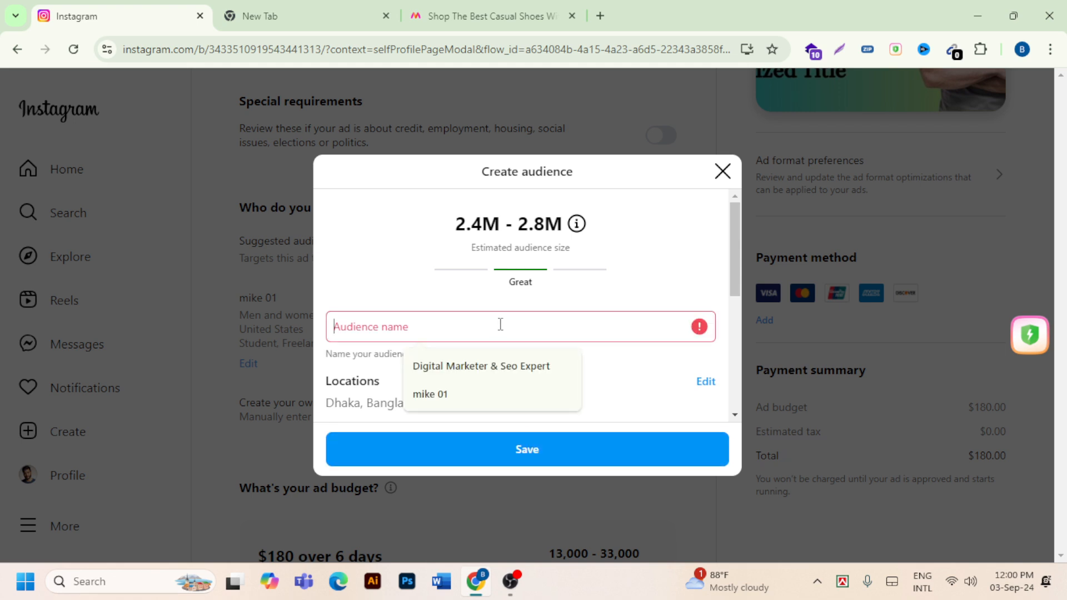
click(481, 396)
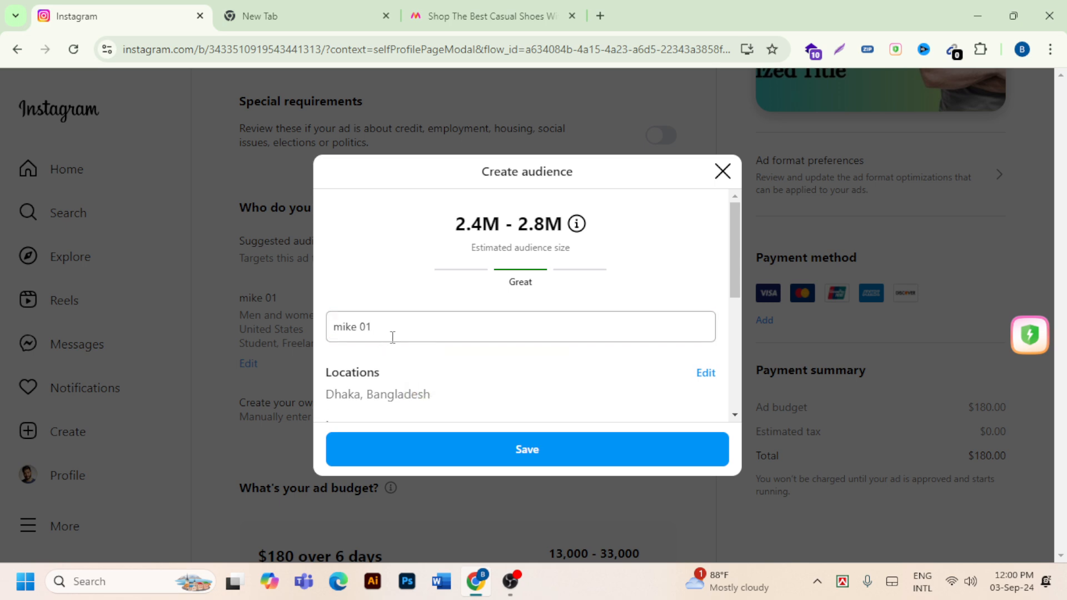
key(BackSpace)
text(3)
click(542, 455)
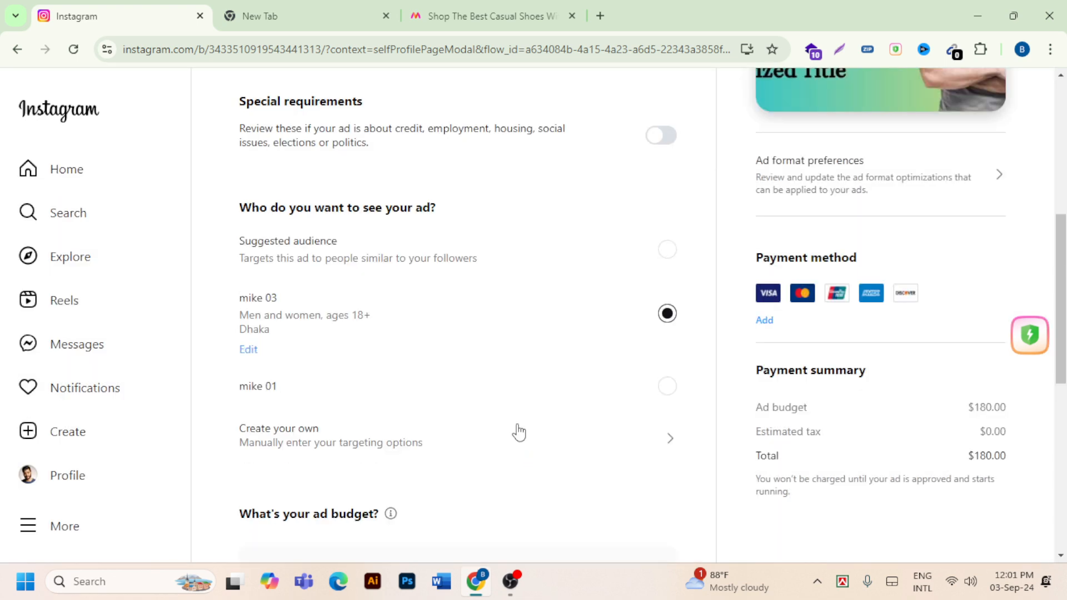
- Set the ad's daily budget to $2 per day
scroll(495, 383, down, 4)
scroll(495, 383, down, 2)
click(498, 399)
scroll(288, 483, down, 5)
scroll(308, 491, up, 6)
scroll(309, 491, up, 6)
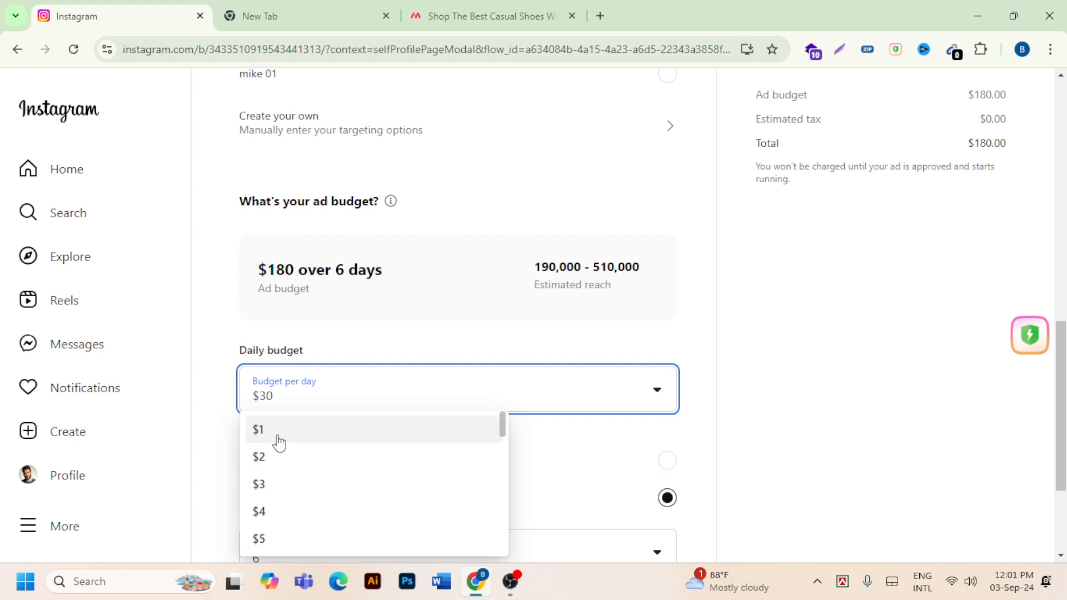
click(305, 465)
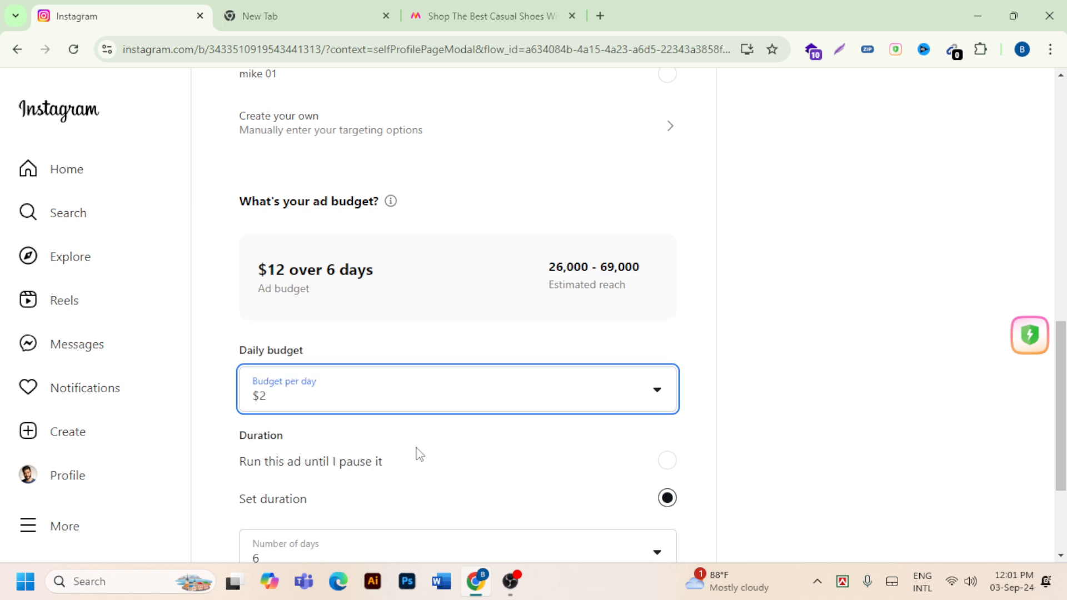
- Check the ad's total budget, duration, estimated reach and payment summary before boosting the post
scroll(389, 450, down, 1)
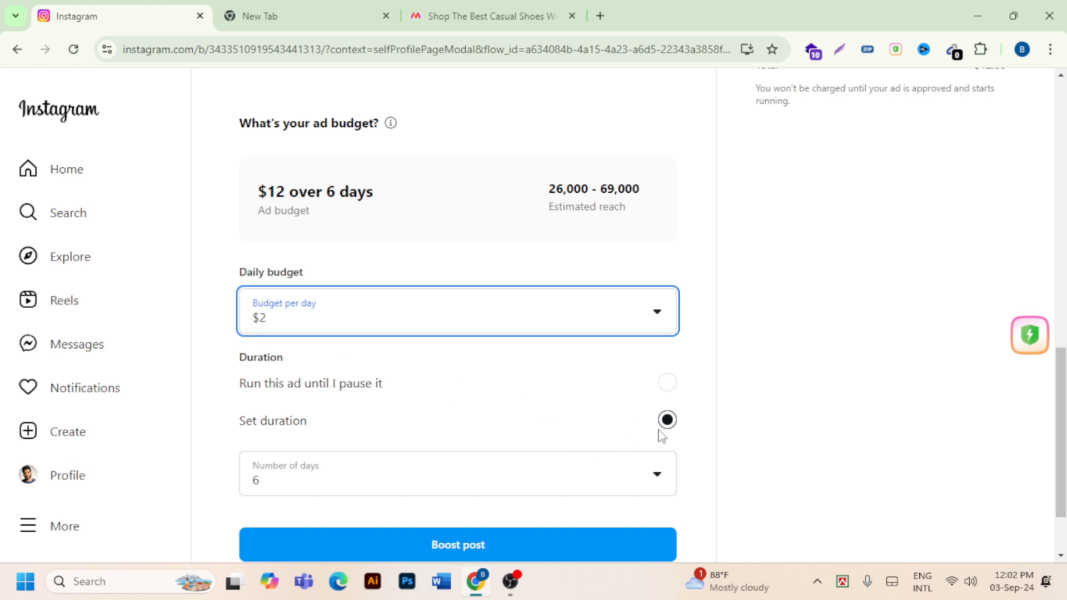
scroll(369, 384, down, 2)
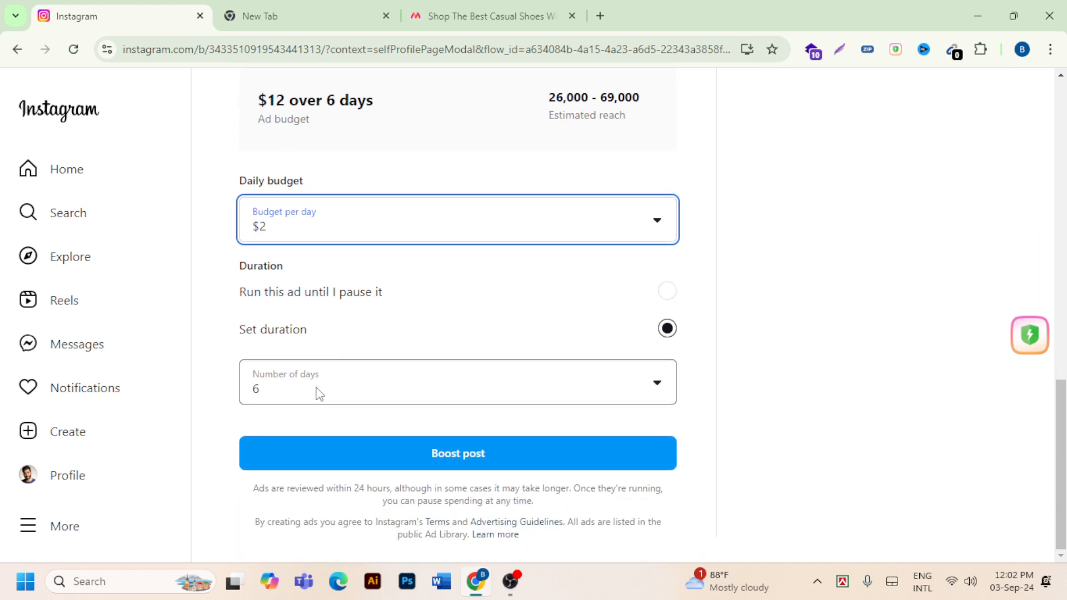
scroll(372, 353, up, 2)
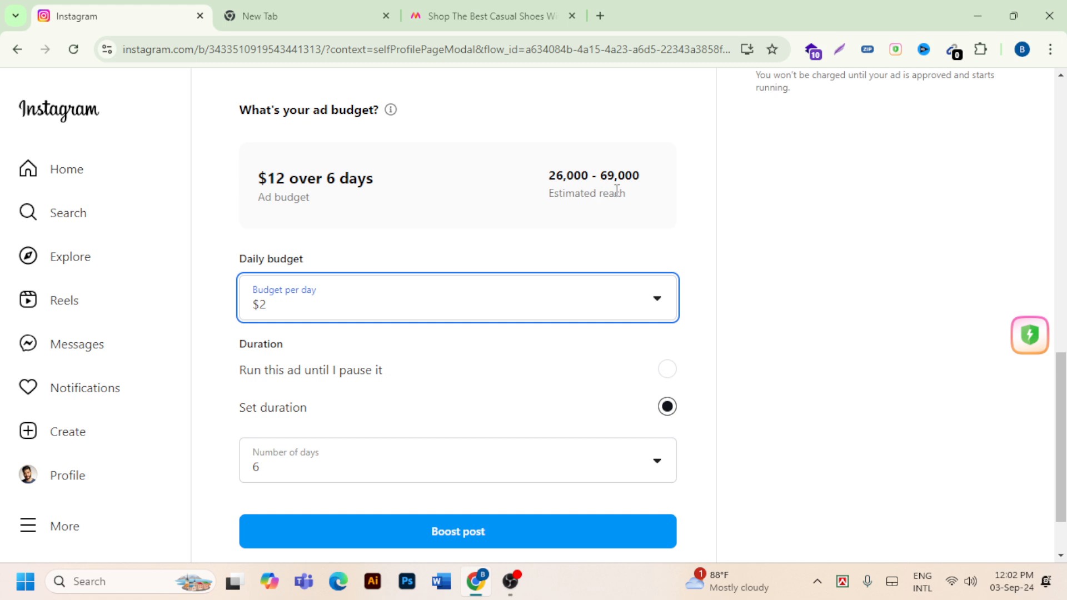
scroll(641, 203, up, 1)
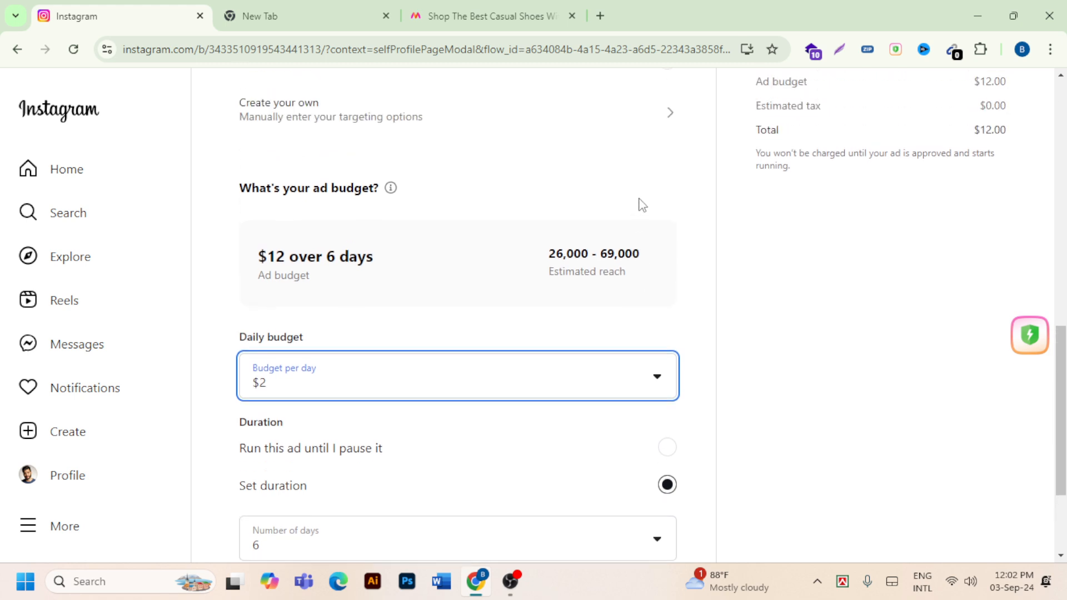
scroll(633, 203, down, 3)
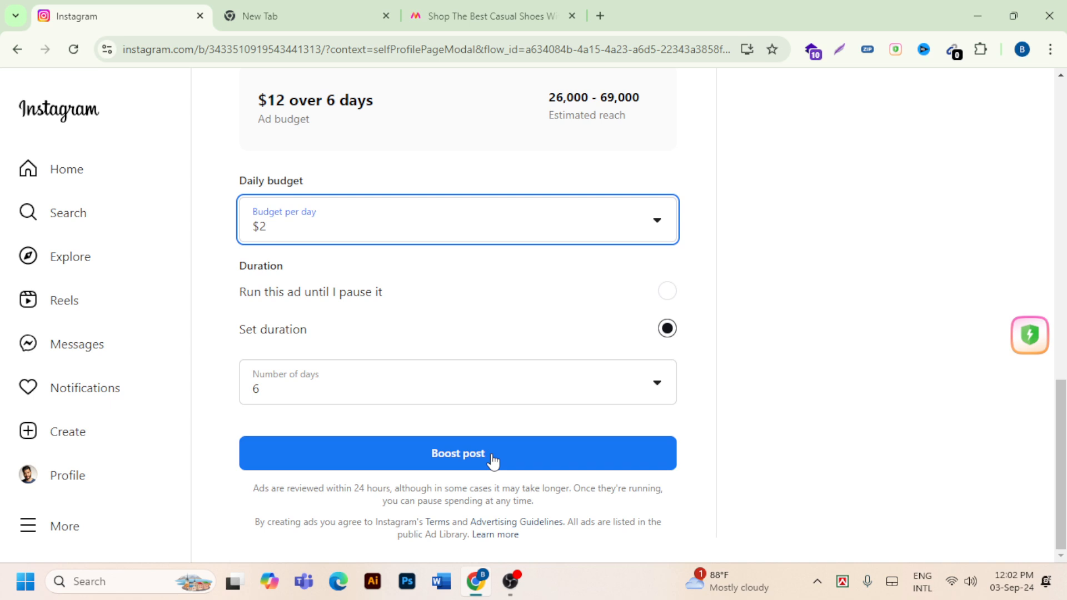
scroll(487, 457, up, 4)
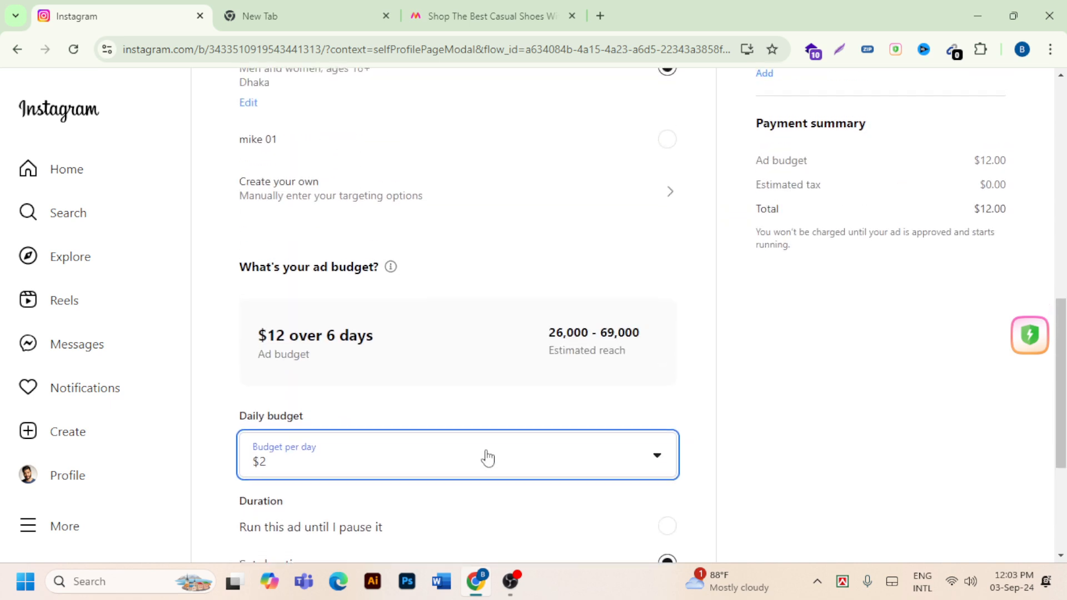
scroll(487, 457, up, 1)
scroll(488, 457, down, 1)
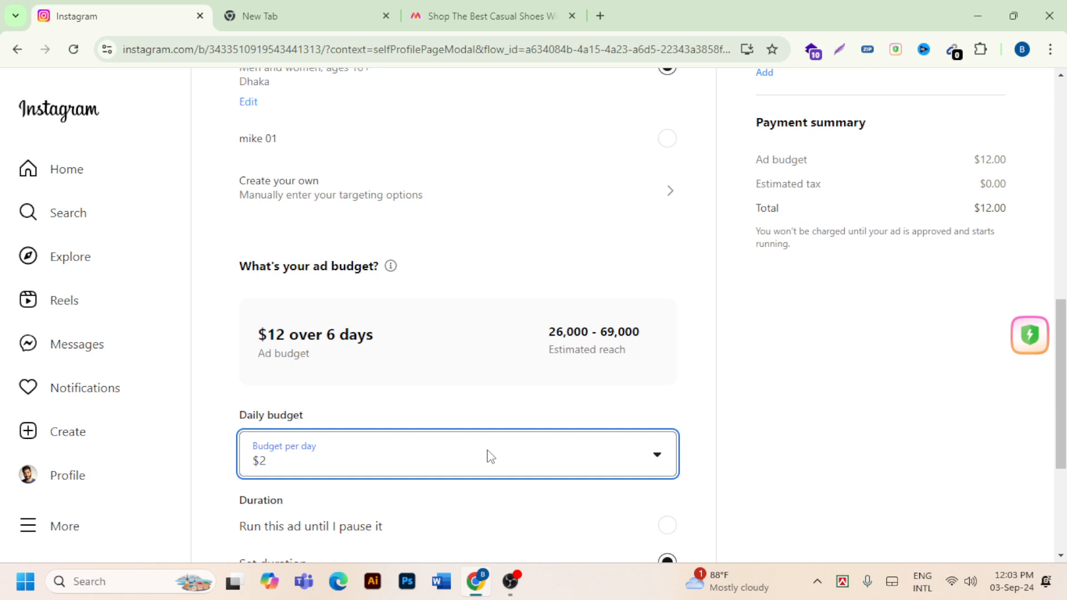
scroll(489, 455, down, 1)
- Begin adding a payment method for the ad, using a debit or credit card, and open its card details form
scroll(489, 456, up, 4)
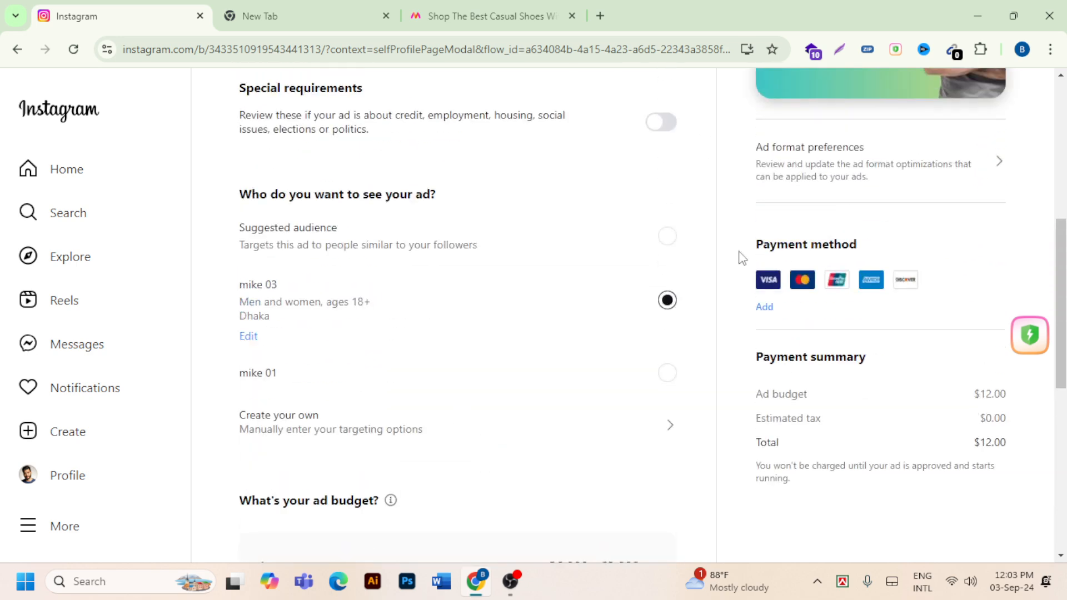
click(765, 309)
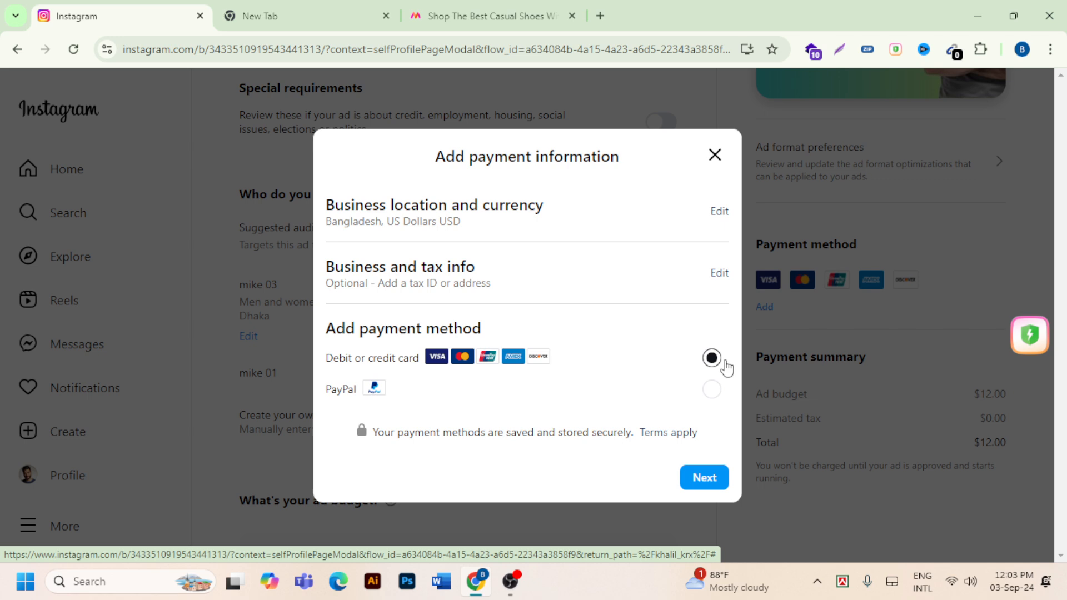
click(718, 478)
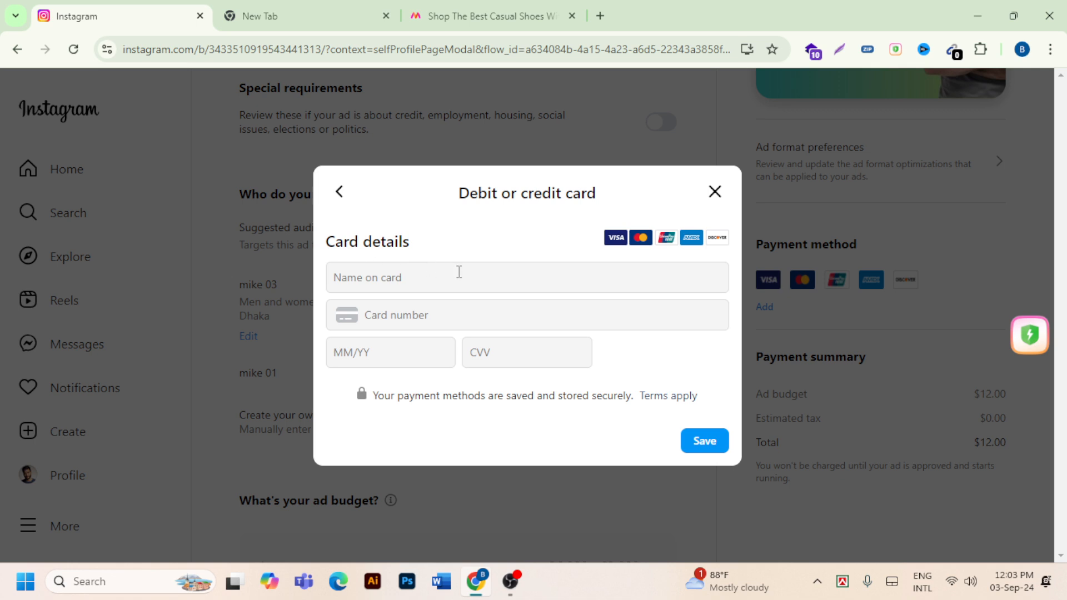
- Fill in the name on card and the card number in the debit or credit card form
click(393, 280)
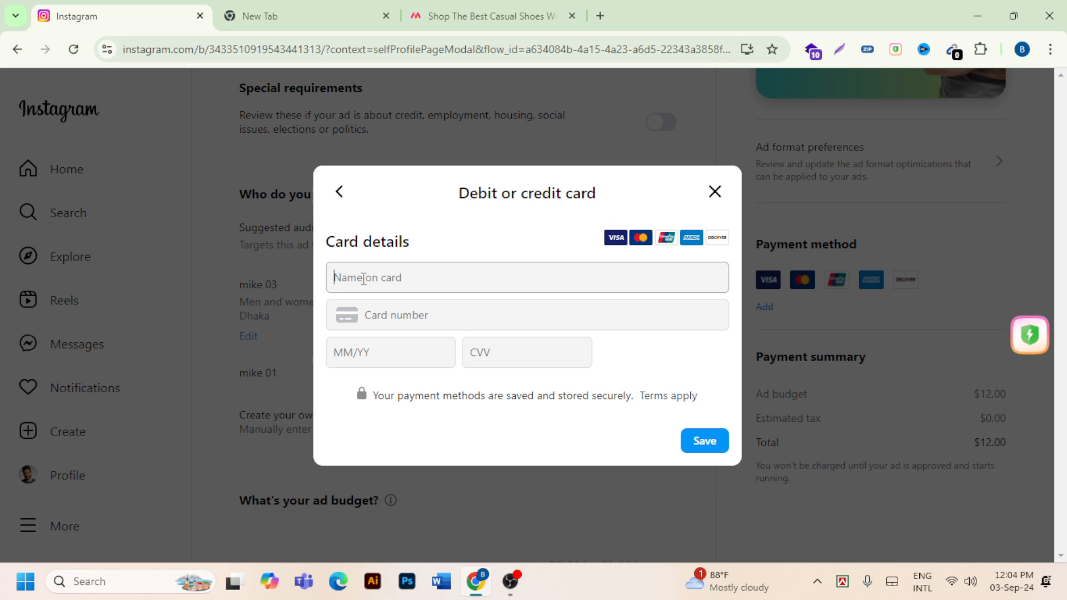
click(398, 324)
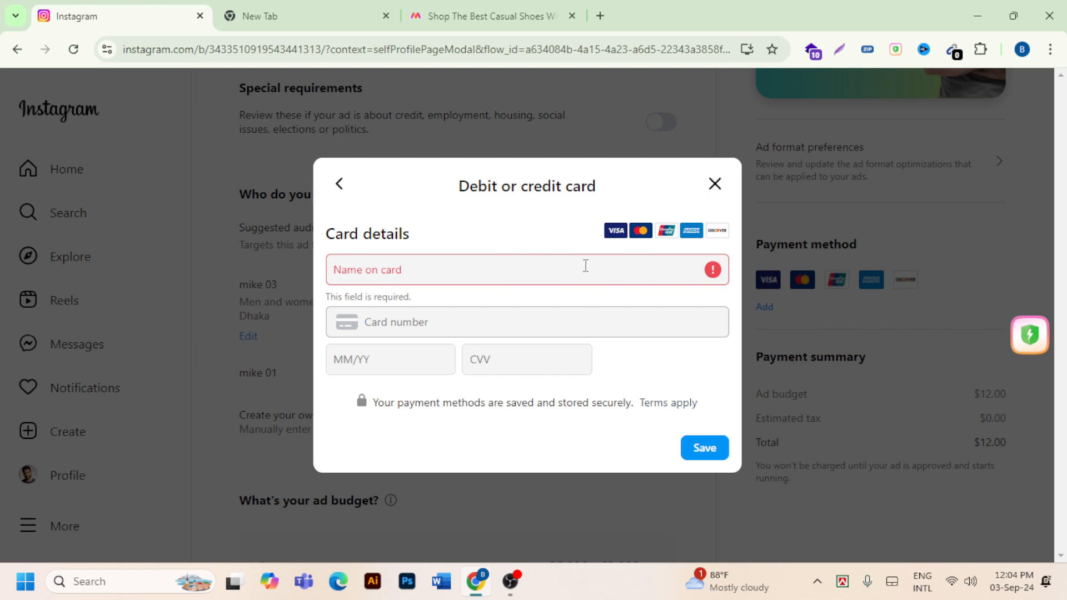
click(434, 279)
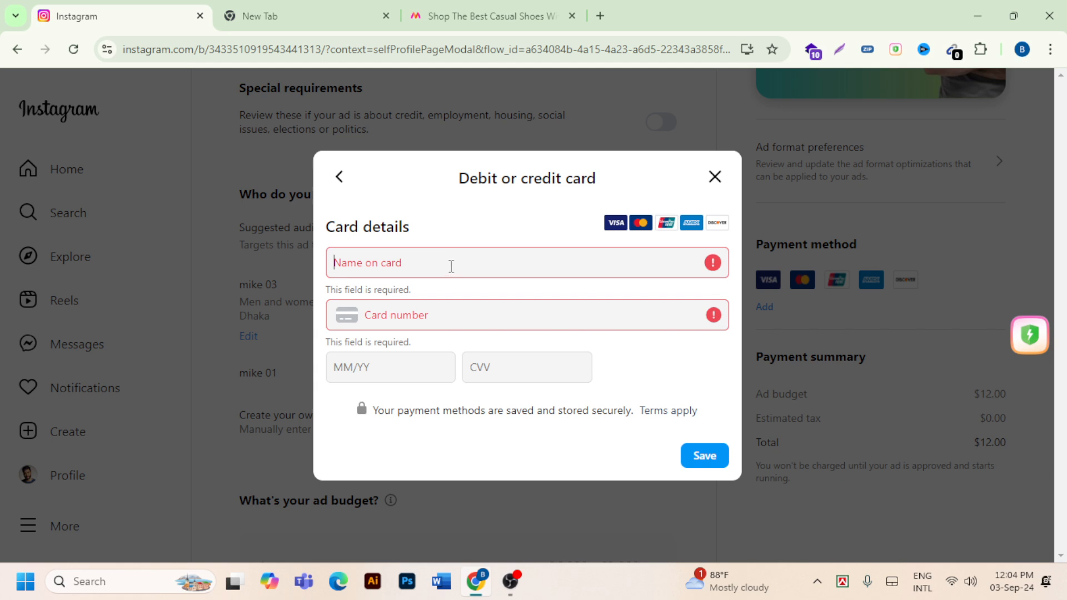
click(434, 322)
click(371, 367)
click(436, 270)
text(gfhtgh)
click(458, 306)
text(7676 8678 9)
- Enter the card's expiration date and CVV, try to save the card, and close the card details form
click(405, 338)
text(4)
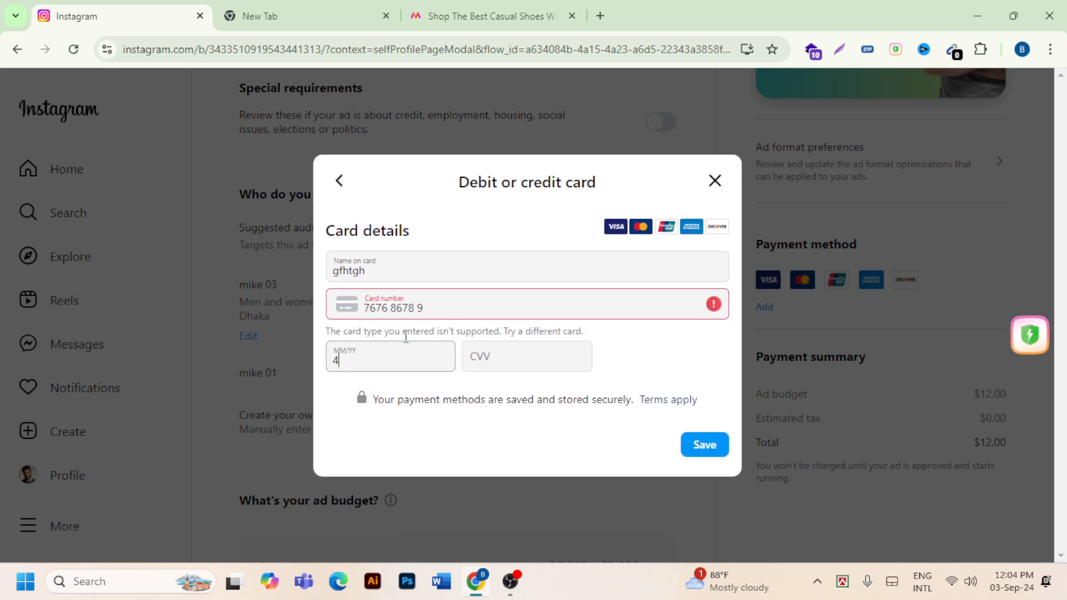
text(4/44)
click(483, 367)
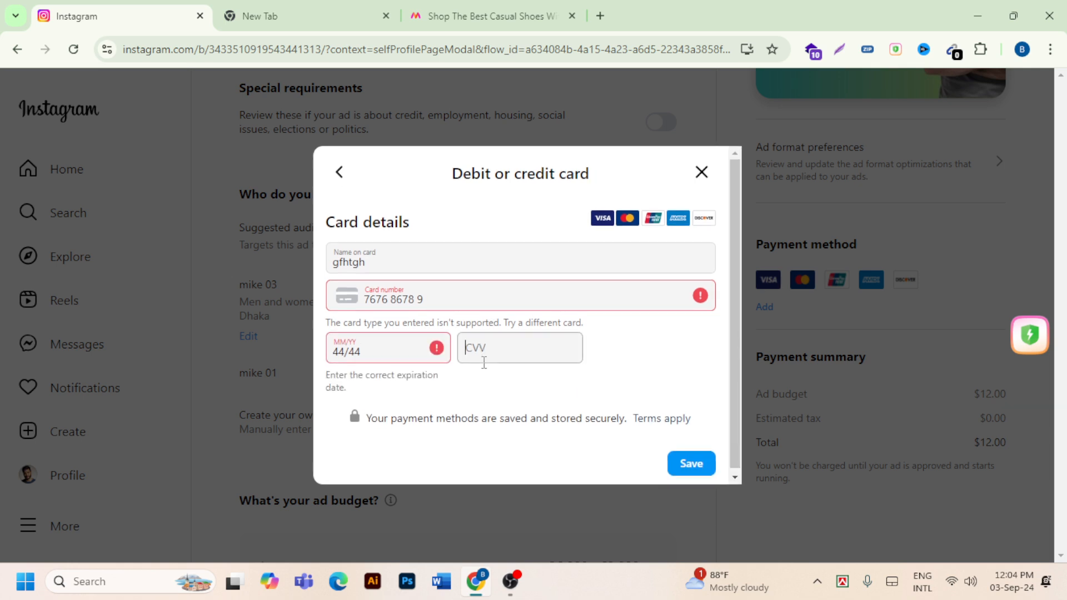
text(444)
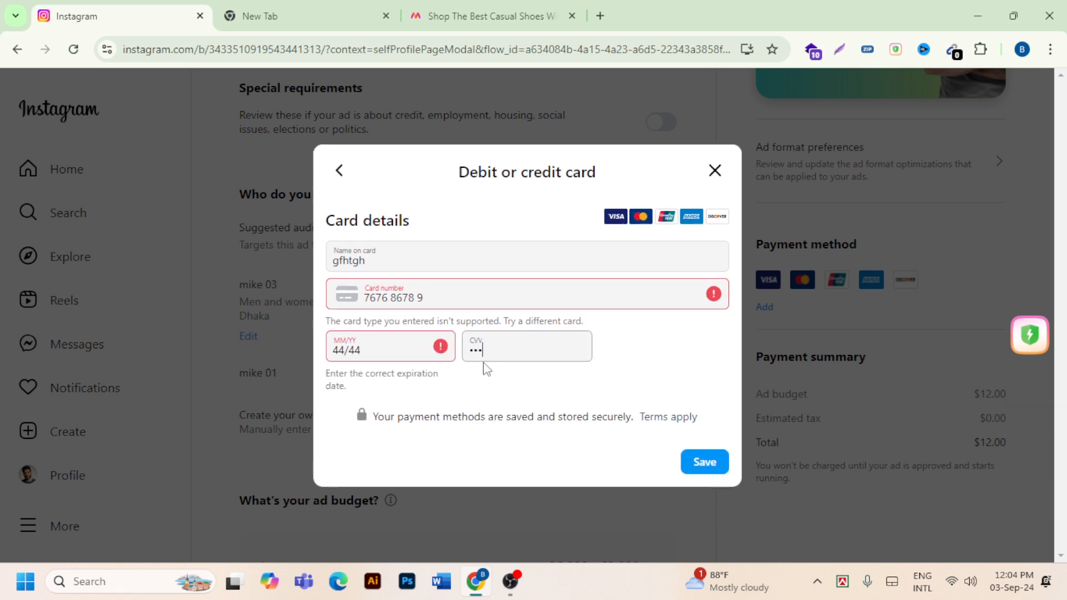
click(708, 462)
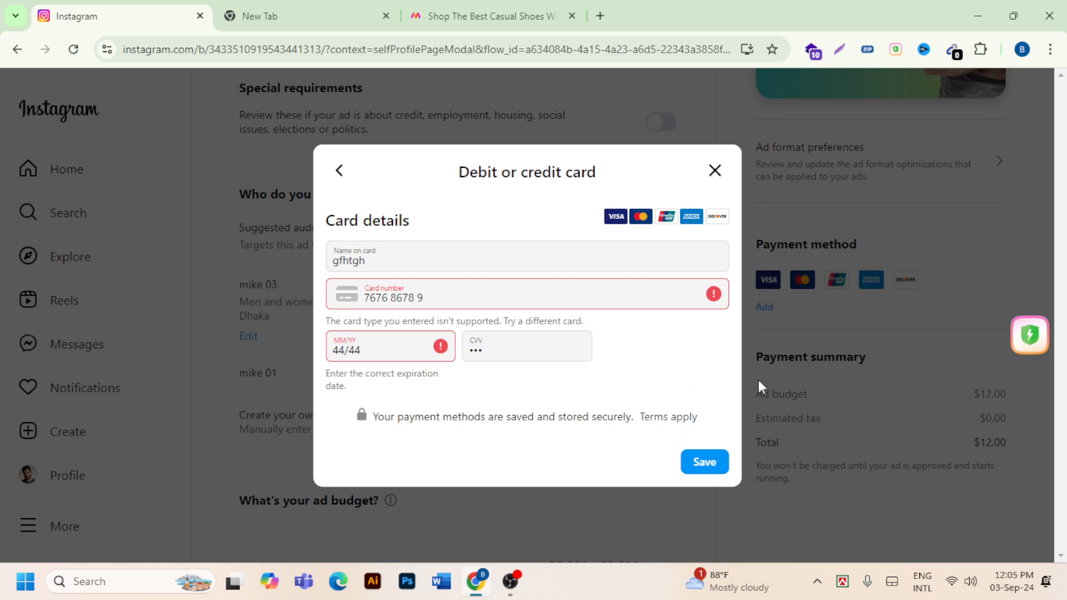
click(715, 170)
- Review the boost setup: ad goal, special requirements, audience, budget, duration, ad preview, payment method and payment summary
scroll(729, 276, down, 8)
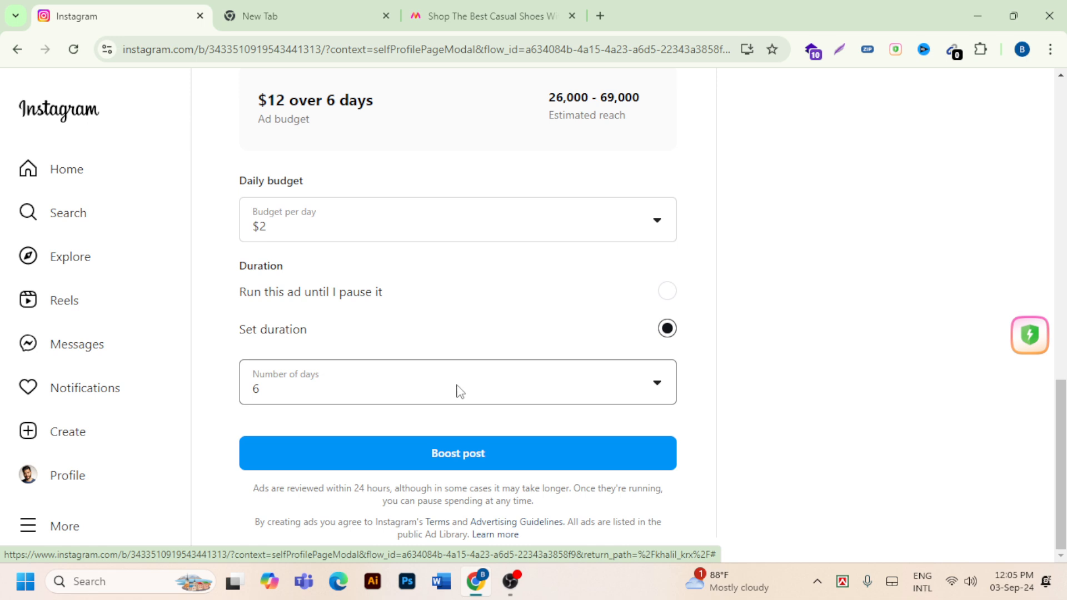
scroll(441, 361, up, 1)
scroll(439, 362, down, 1)
scroll(598, 376, up, 5)
scroll(600, 377, up, 5)
scroll(602, 376, up, 1)
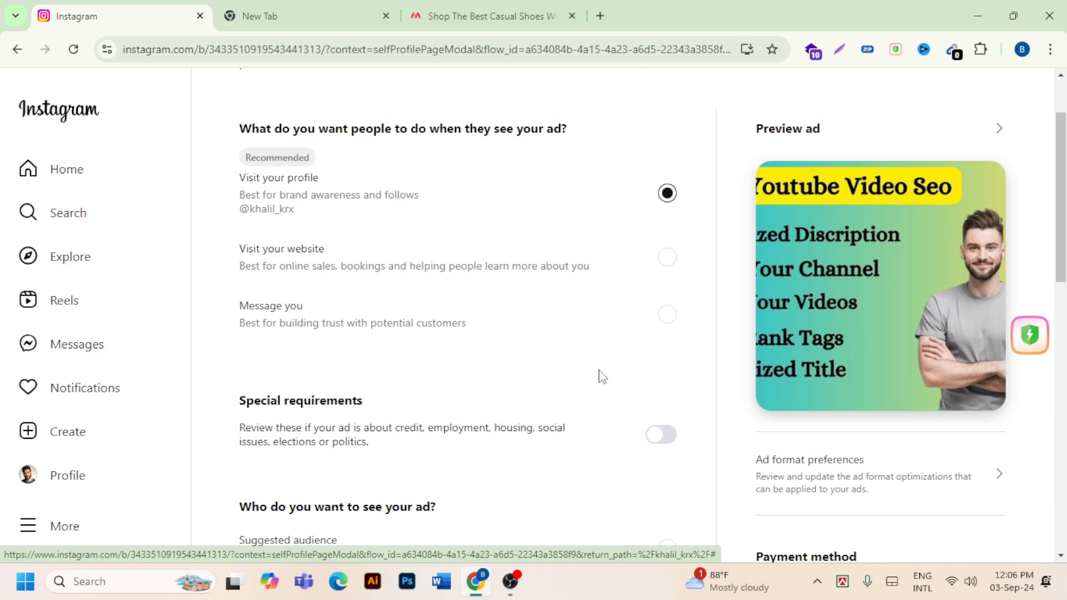
scroll(602, 376, down, 12)
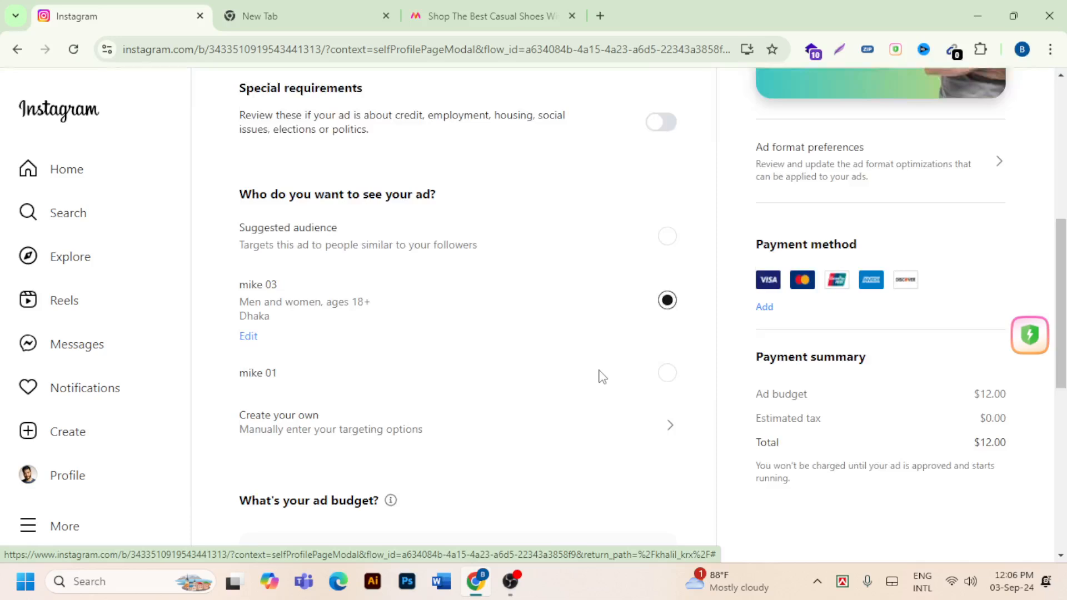
scroll(486, 334, up, 10)
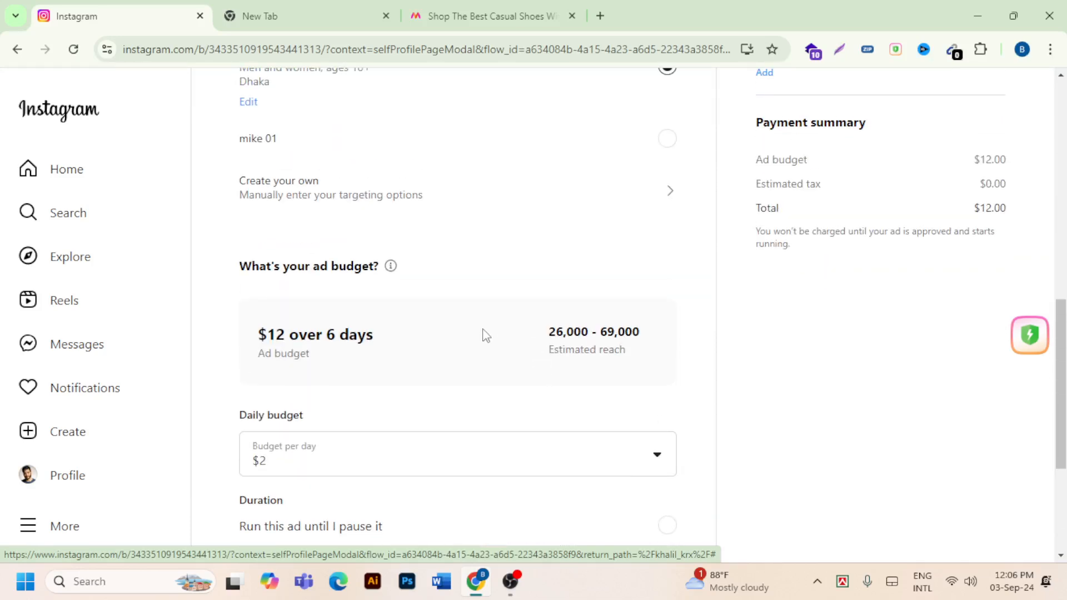
scroll(485, 334, up, 3)
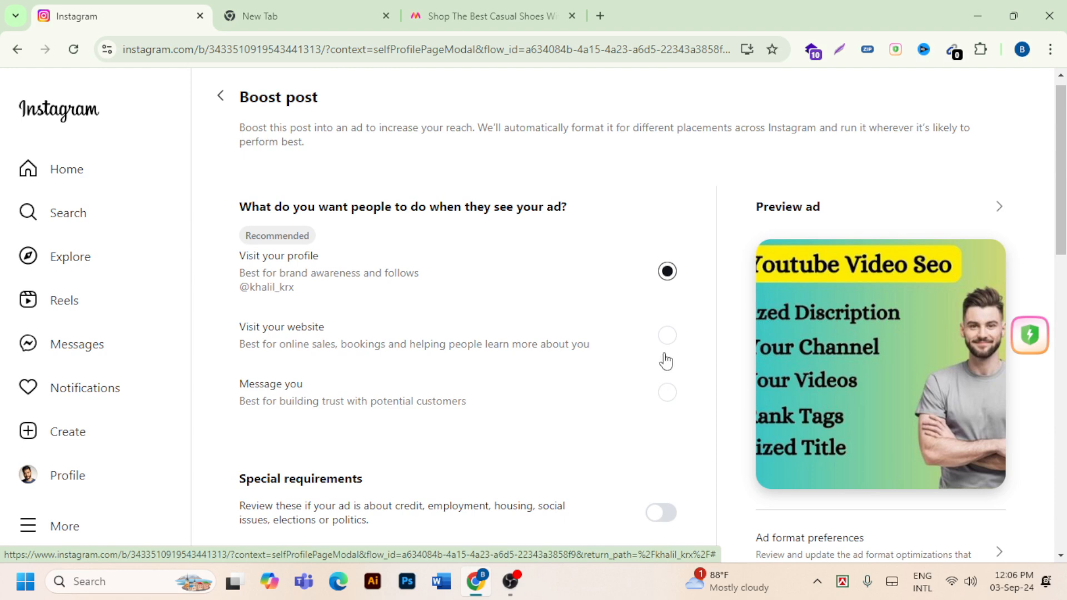
scroll(666, 361, down, 12)
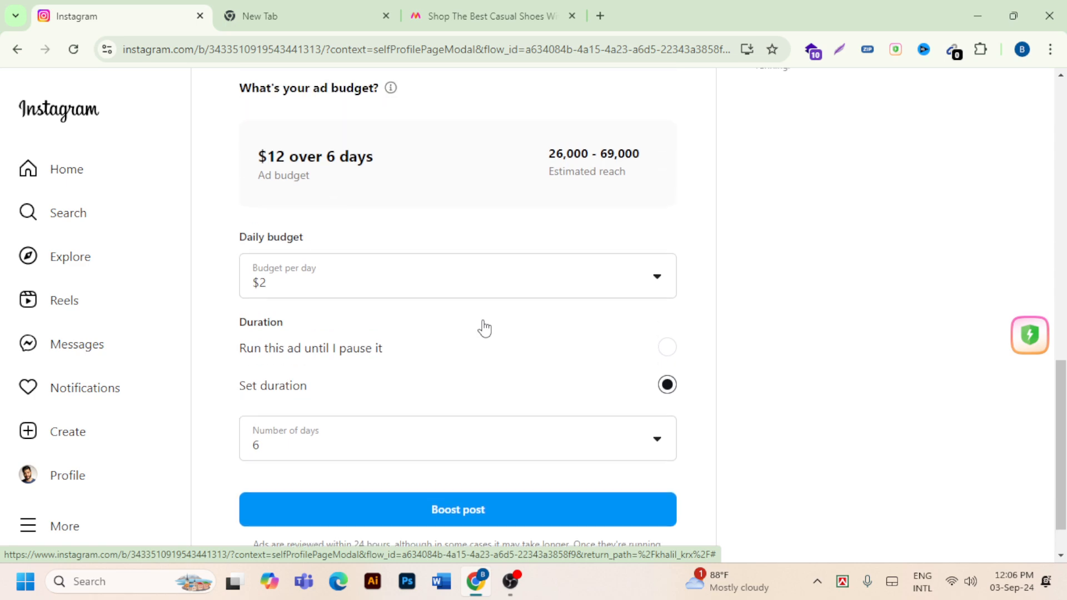
scroll(484, 328, up, 15)
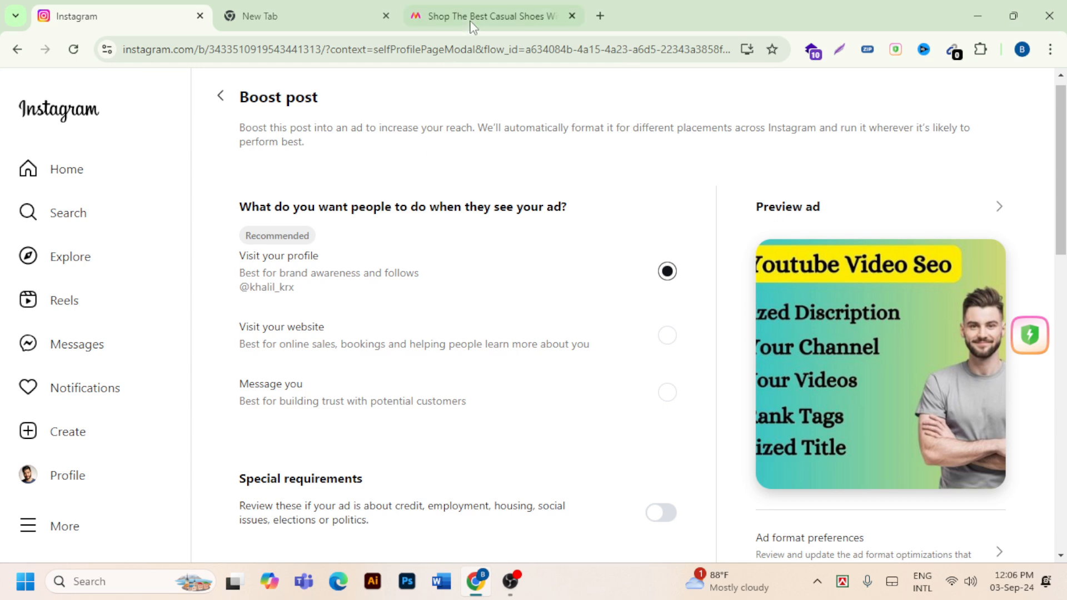
scroll(522, 386, down, 4)
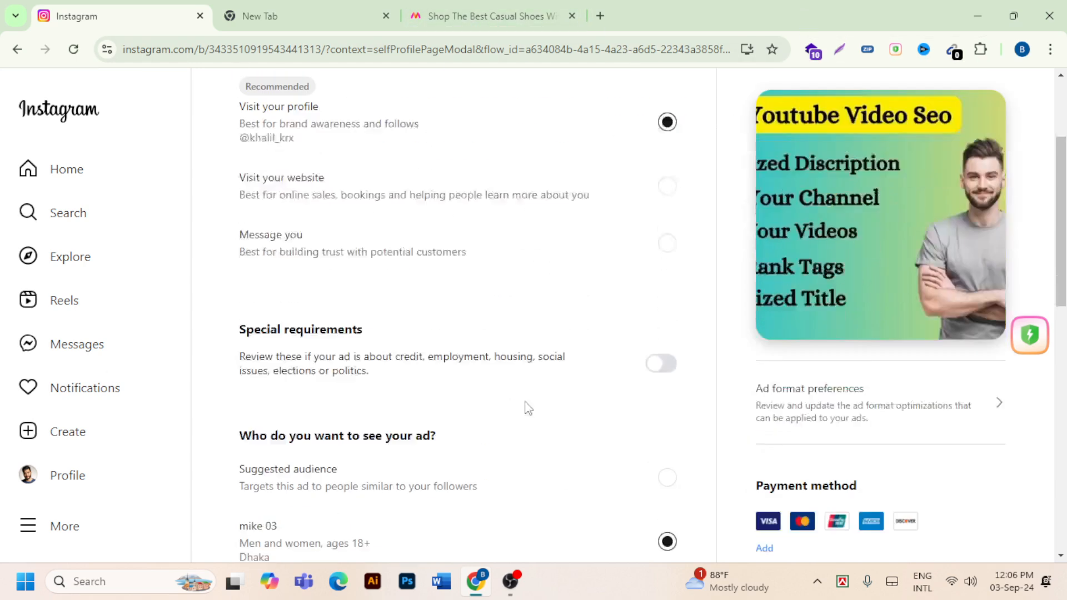
scroll(543, 444, down, 4)
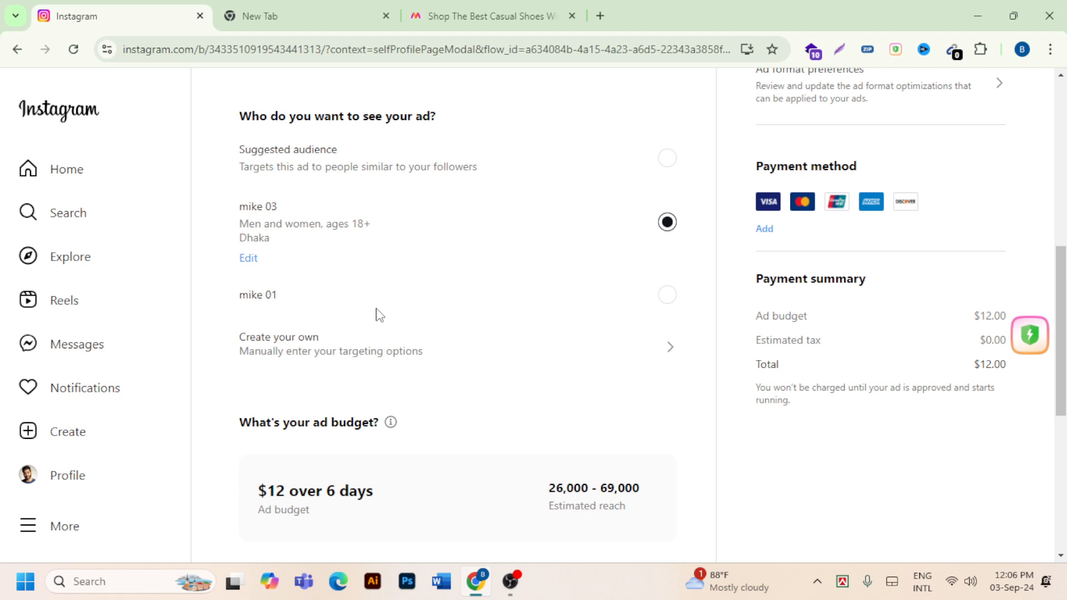
scroll(581, 326, up, 3)
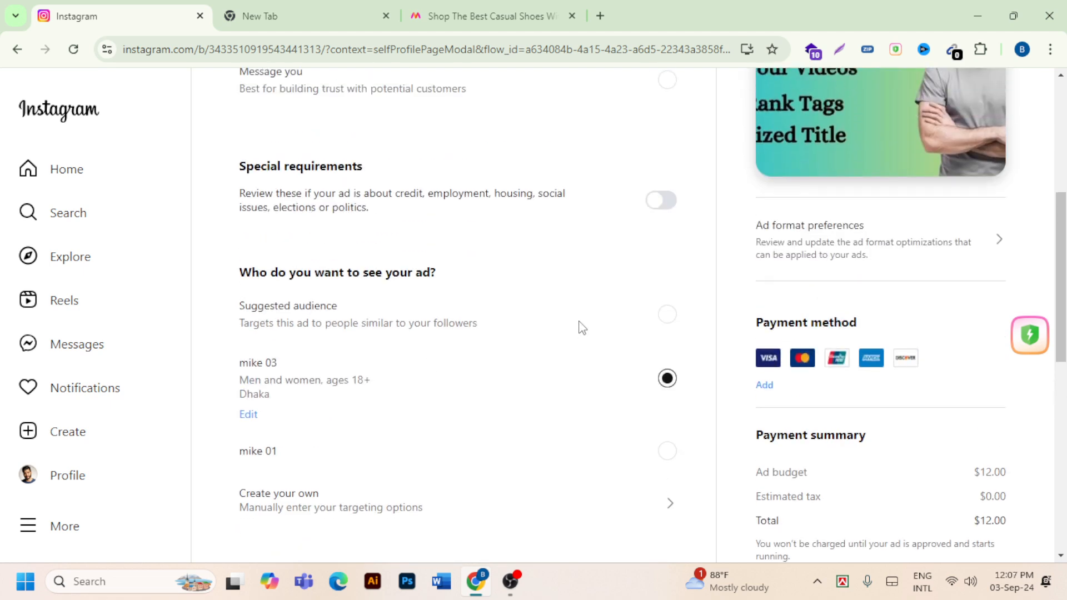
scroll(581, 327, down, 3)
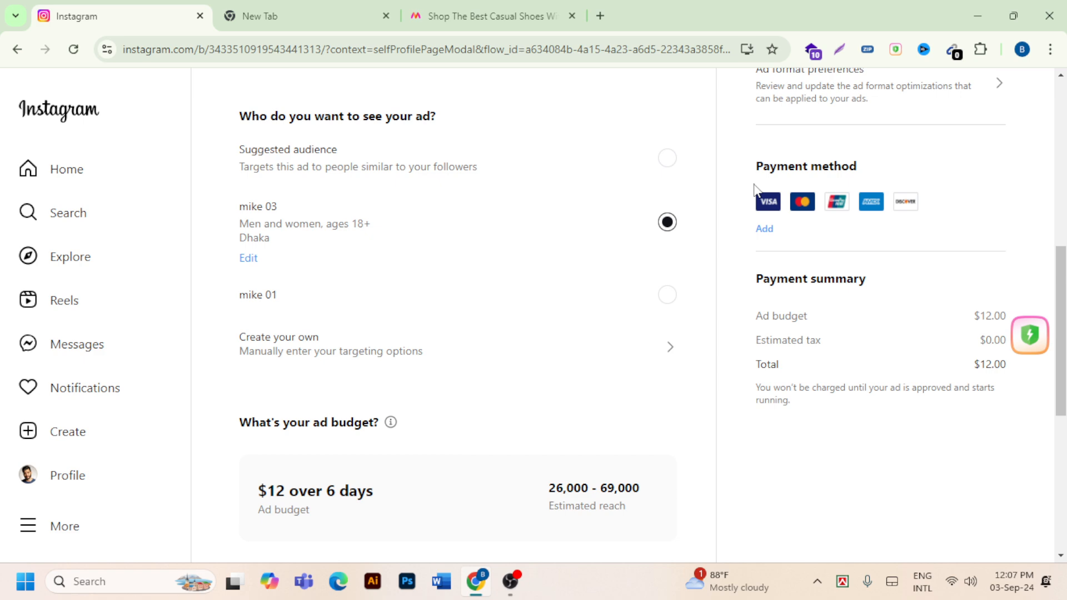
scroll(755, 184, down, 1)
scroll(746, 231, up, 5)
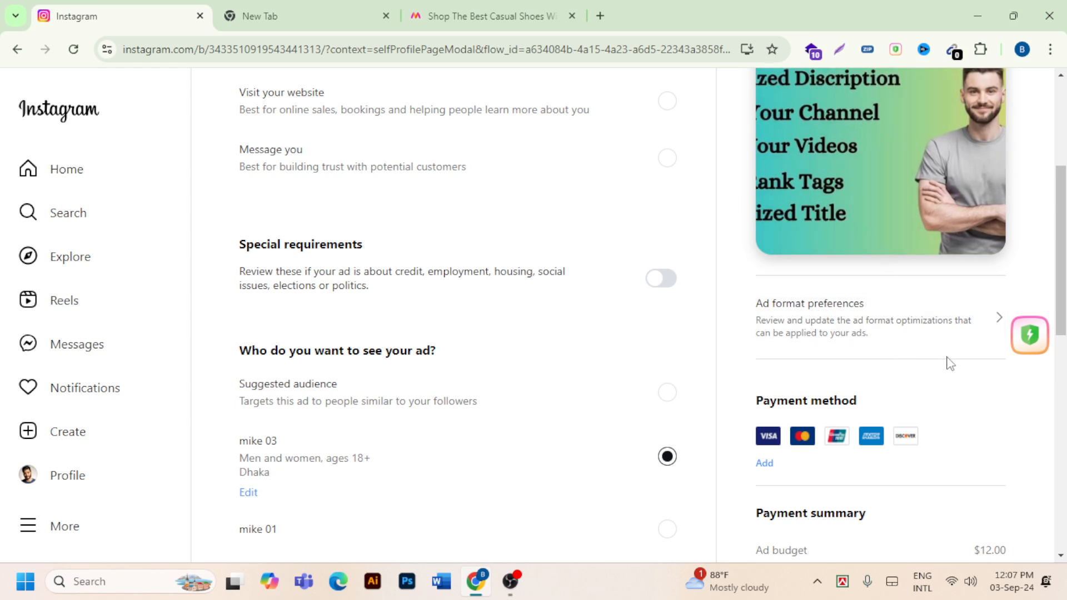
scroll(944, 364, down, 1)
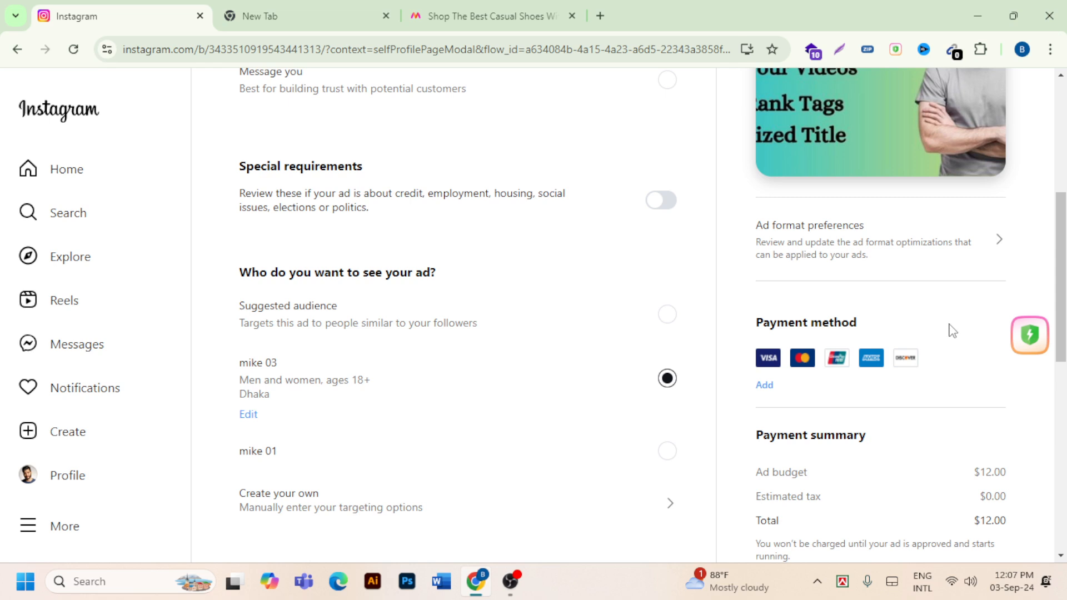
scroll(917, 320, down, 4)
scroll(889, 312, up, 4)
scroll(900, 376, down, 3)
scroll(900, 376, up, 4)
scroll(900, 377, up, 4)
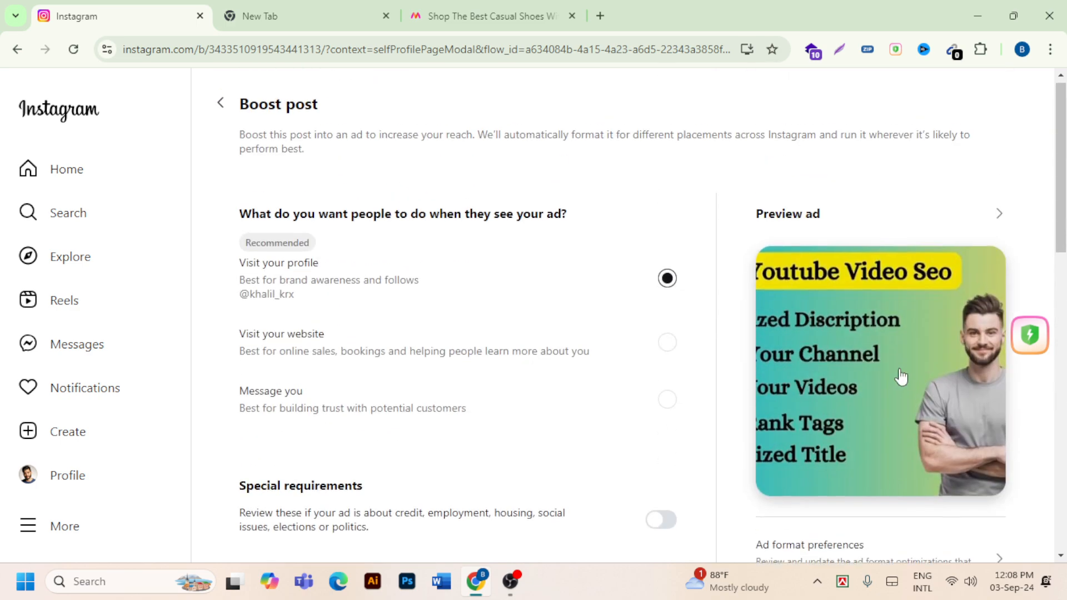
scroll(510, 237, down, 3)
scroll(510, 237, down, 12)
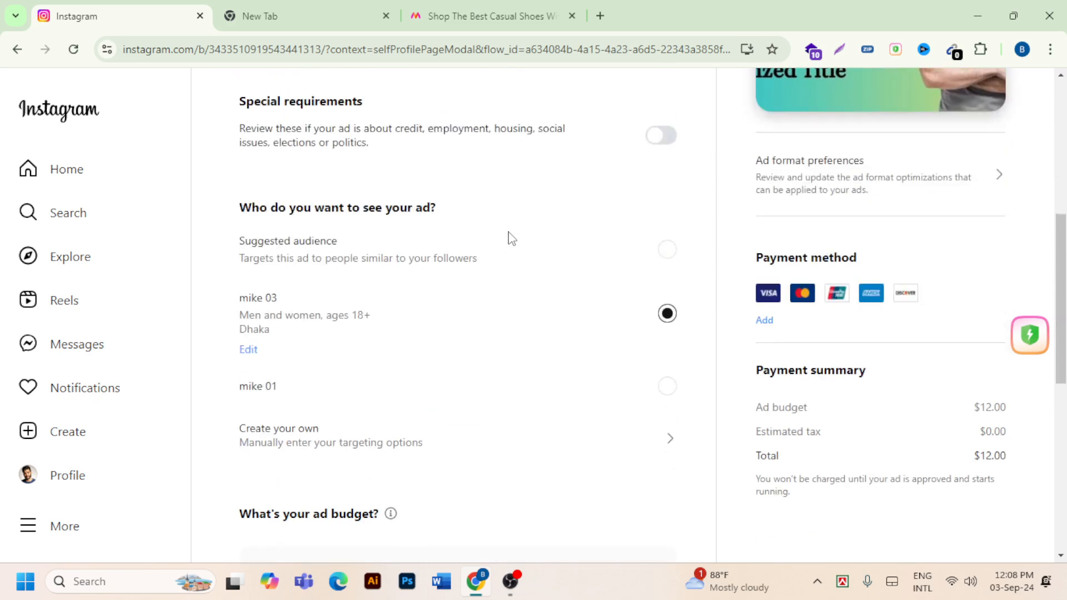
scroll(543, 258, up, 15)
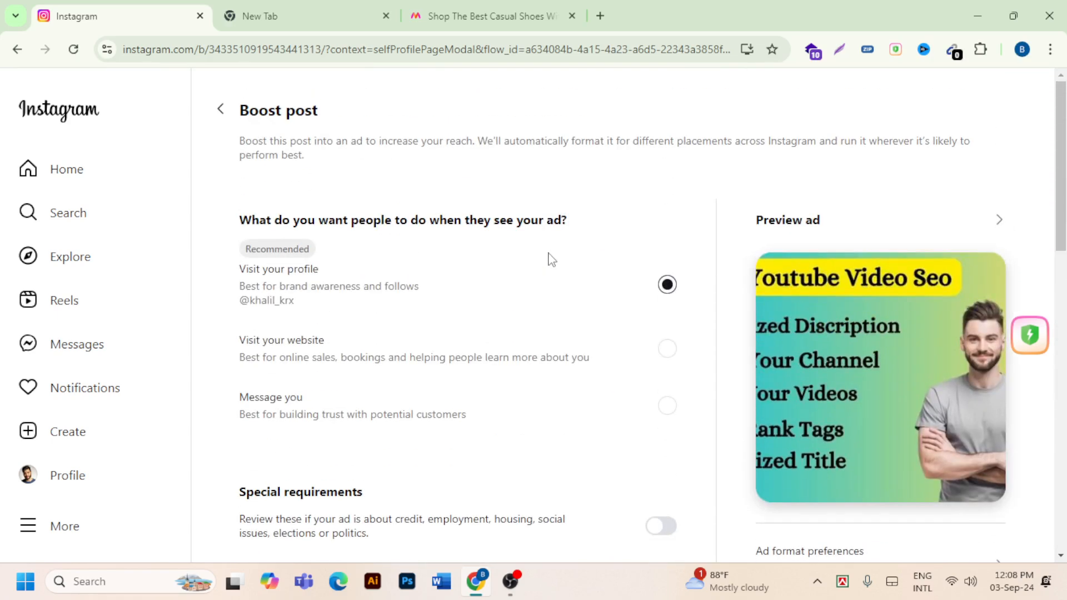
scroll(559, 256, down, 2)
scroll(561, 256, down, 4)
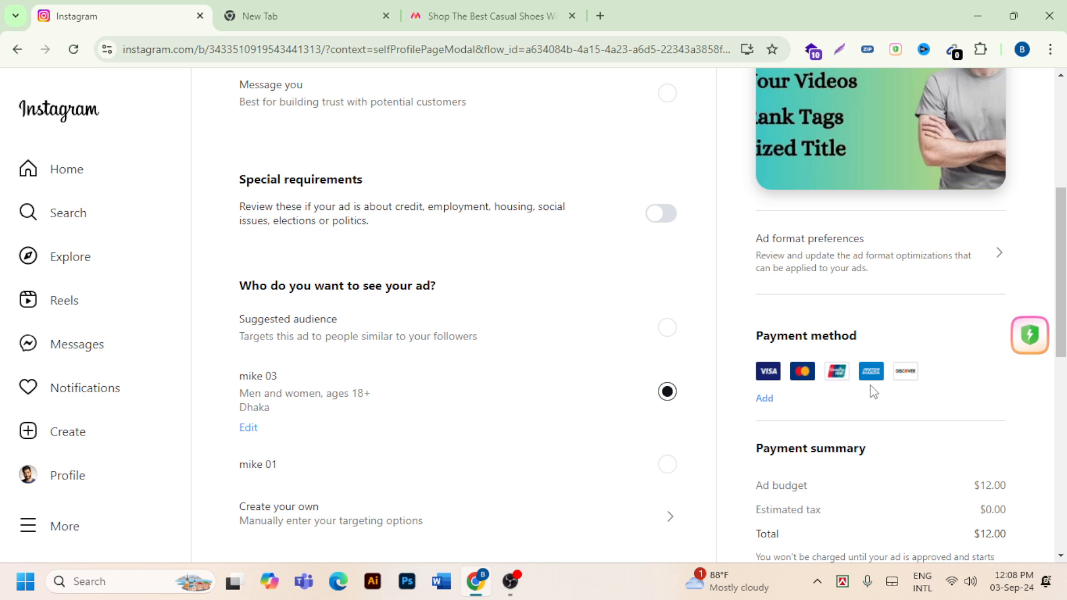
scroll(861, 369, down, 4)
scroll(861, 369, down, 3)
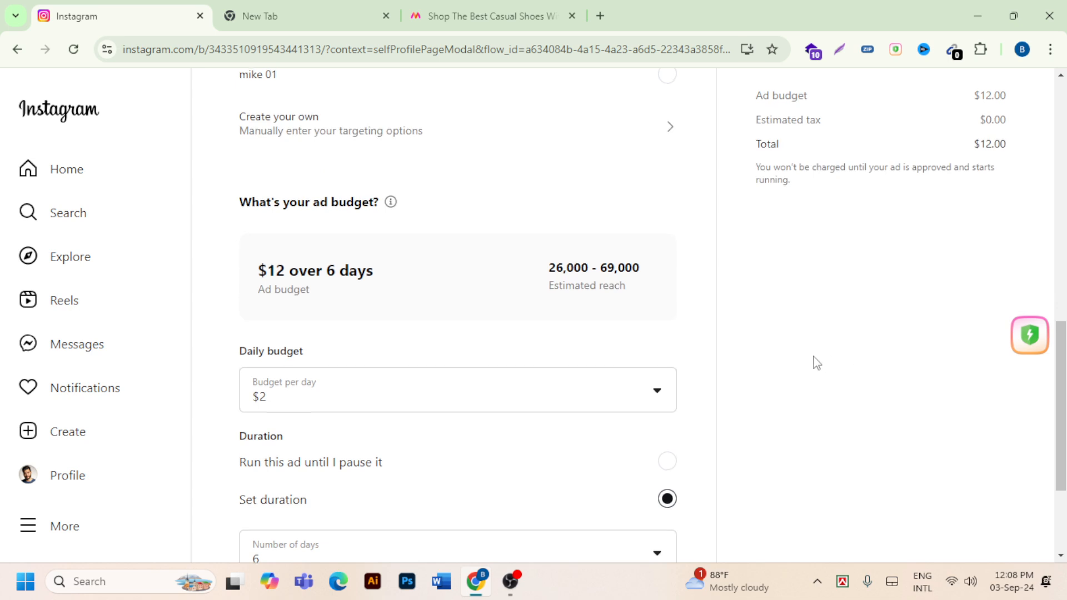
scroll(812, 362, up, 4)
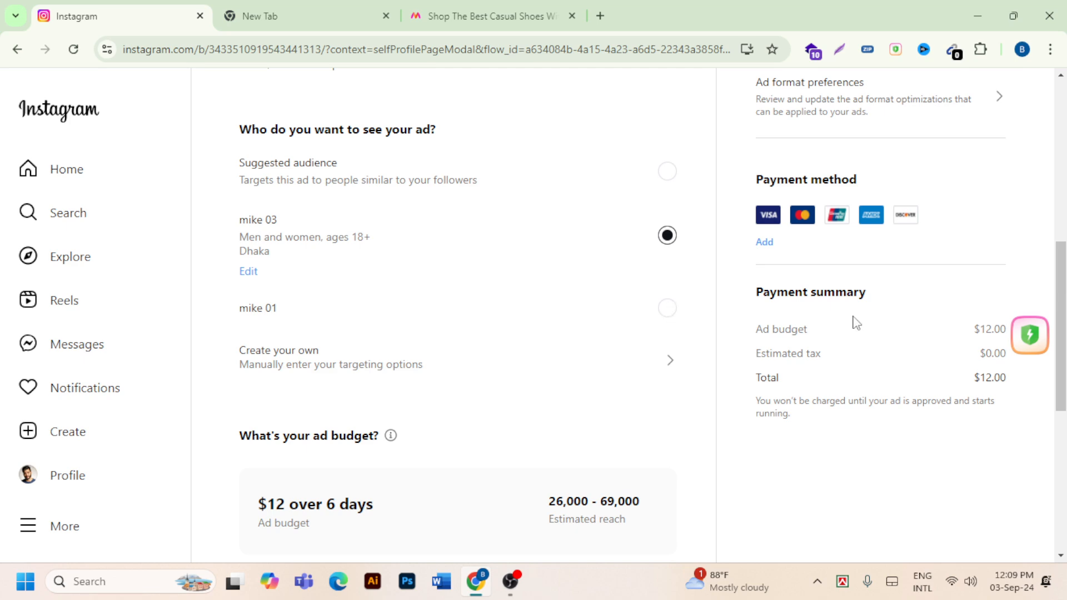
scroll(785, 262, down, 7)
scroll(530, 425, up, 12)
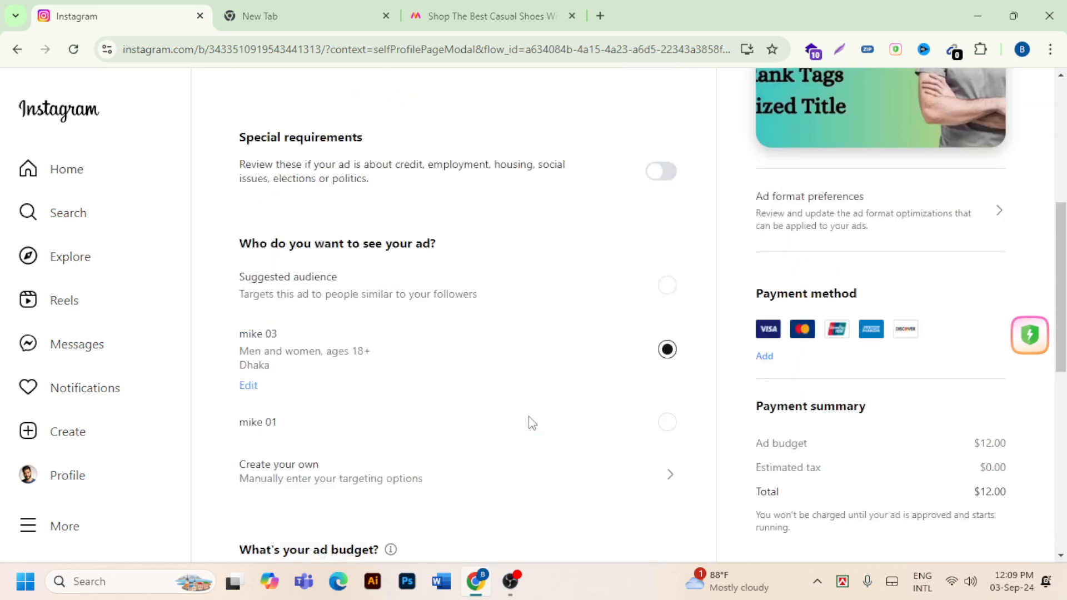
scroll(530, 416, down, 5)
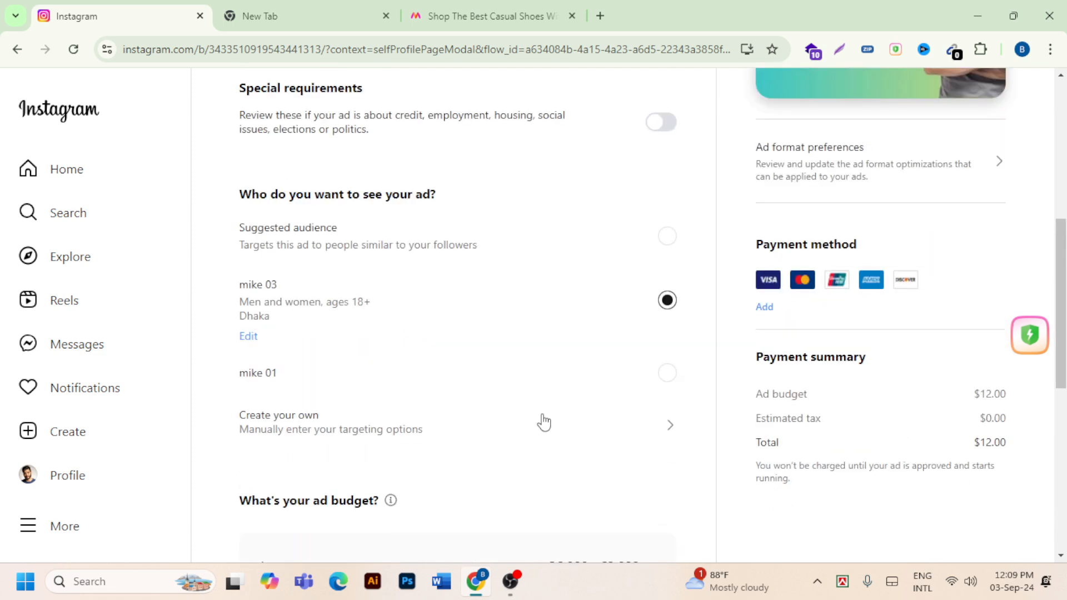
scroll(408, 356, down, 3)
scroll(406, 353, up, 10)
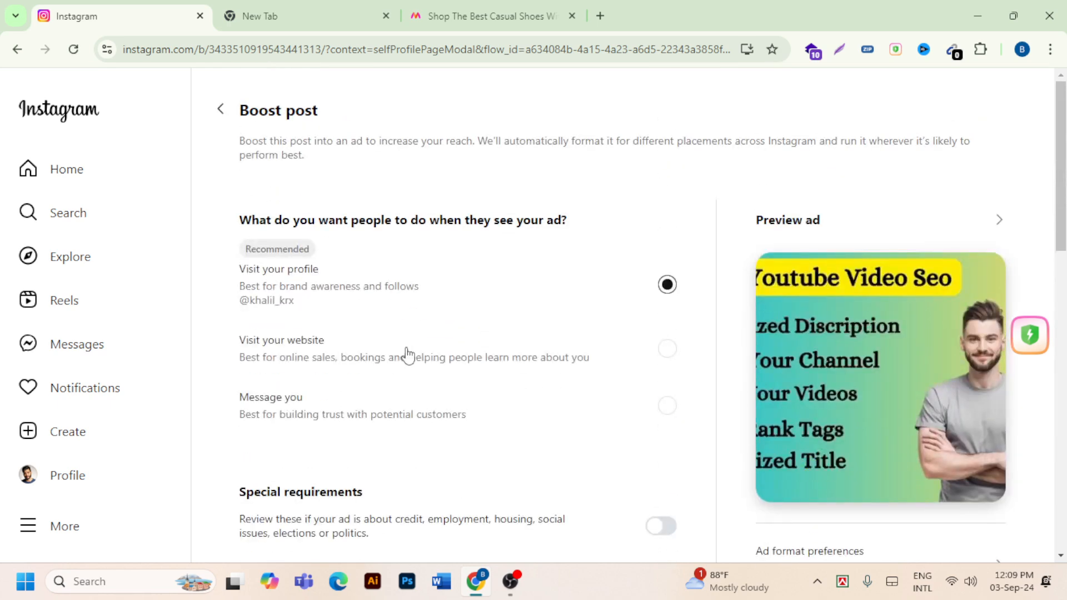
scroll(489, 338, down, 8)
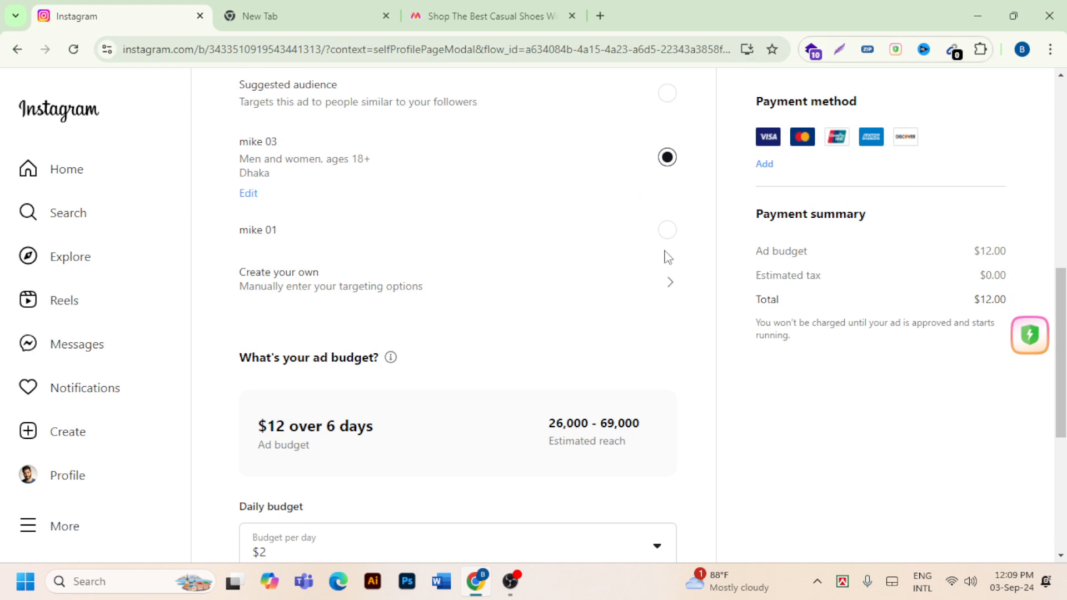
- Check which payment method types can be added for the ad, and close the payment information without adding one
scroll(857, 179, up, 1)
scroll(858, 179, up, 3)
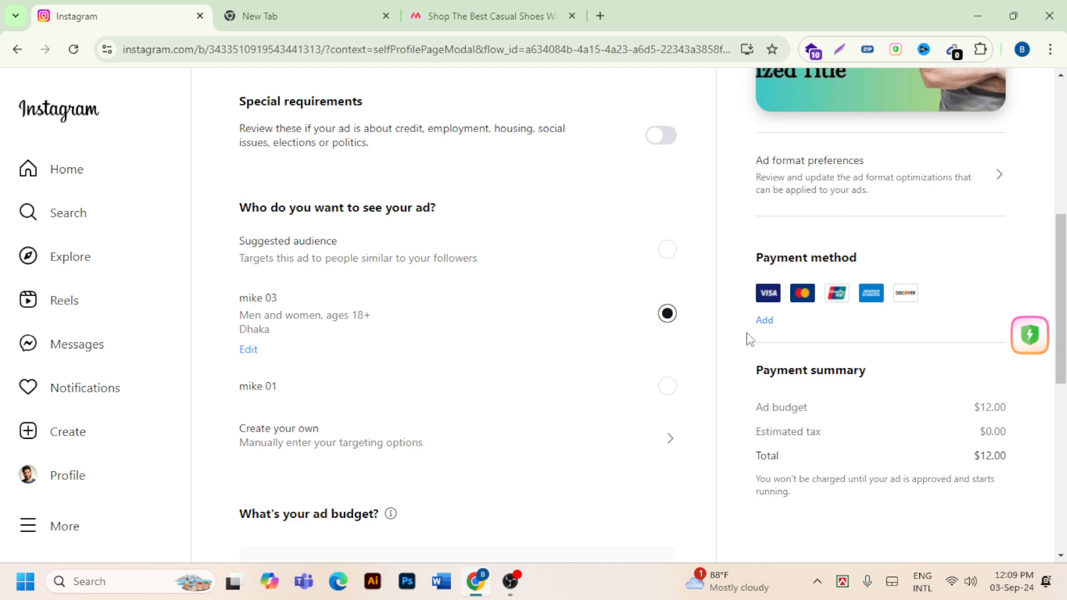
click(765, 320)
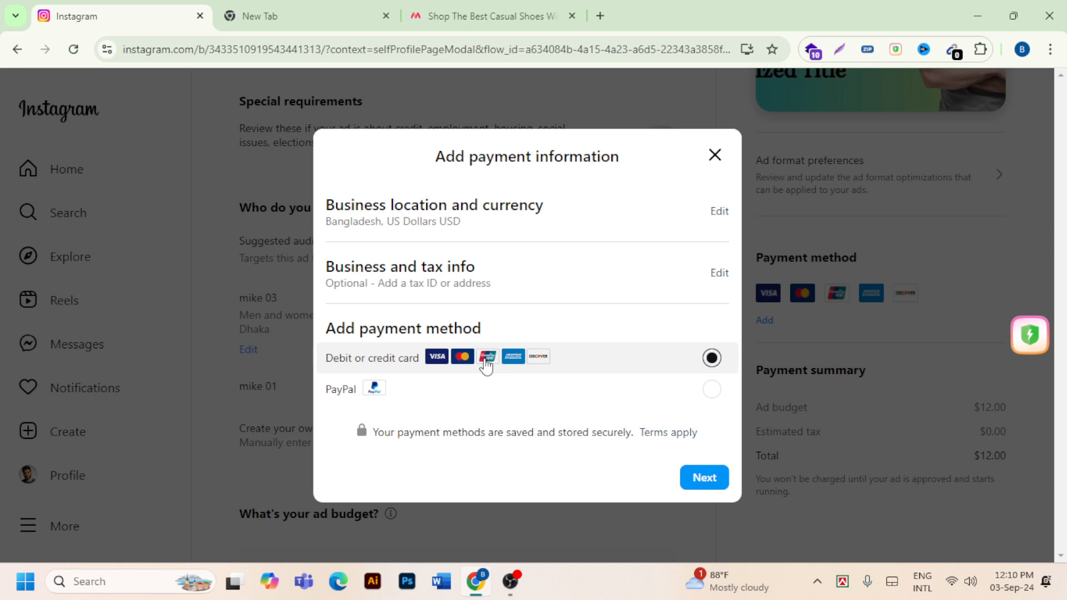
click(714, 155)
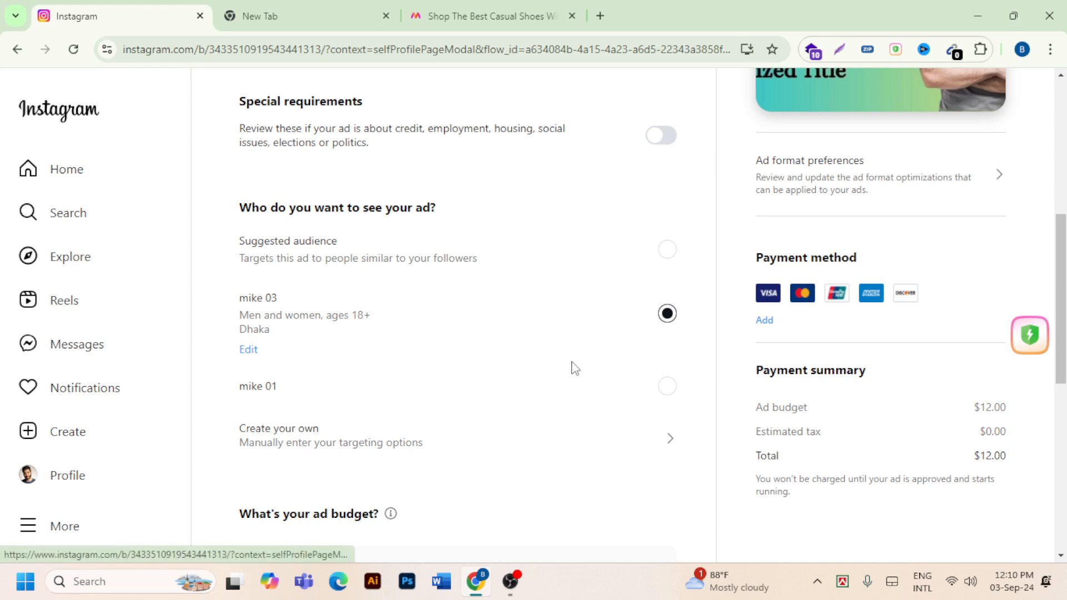
scroll(543, 384, up, 7)
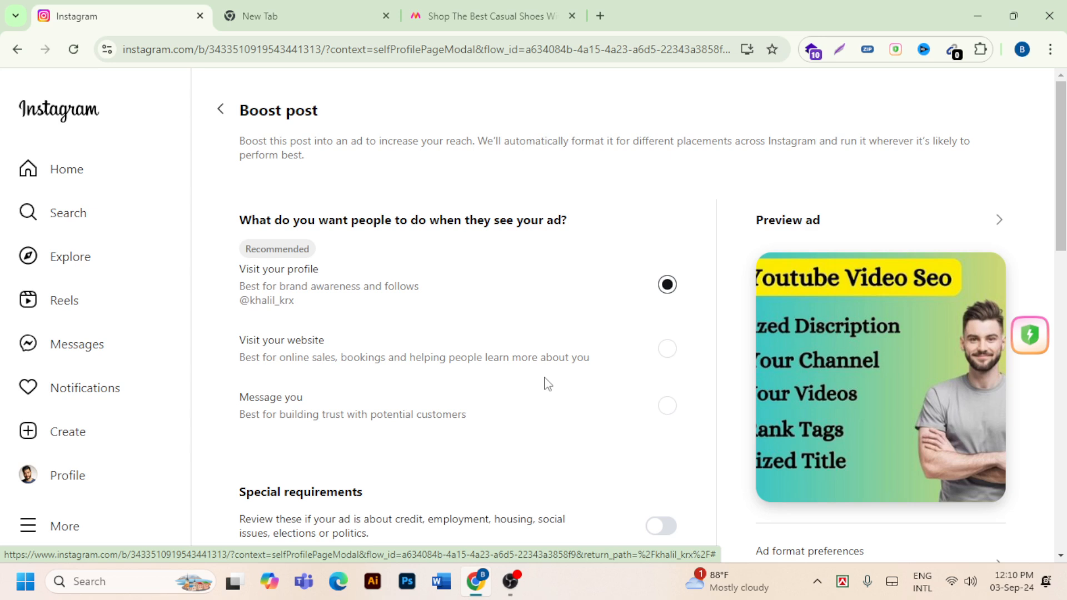
scroll(472, 323, down, 3)
scroll(445, 288, up, 3)
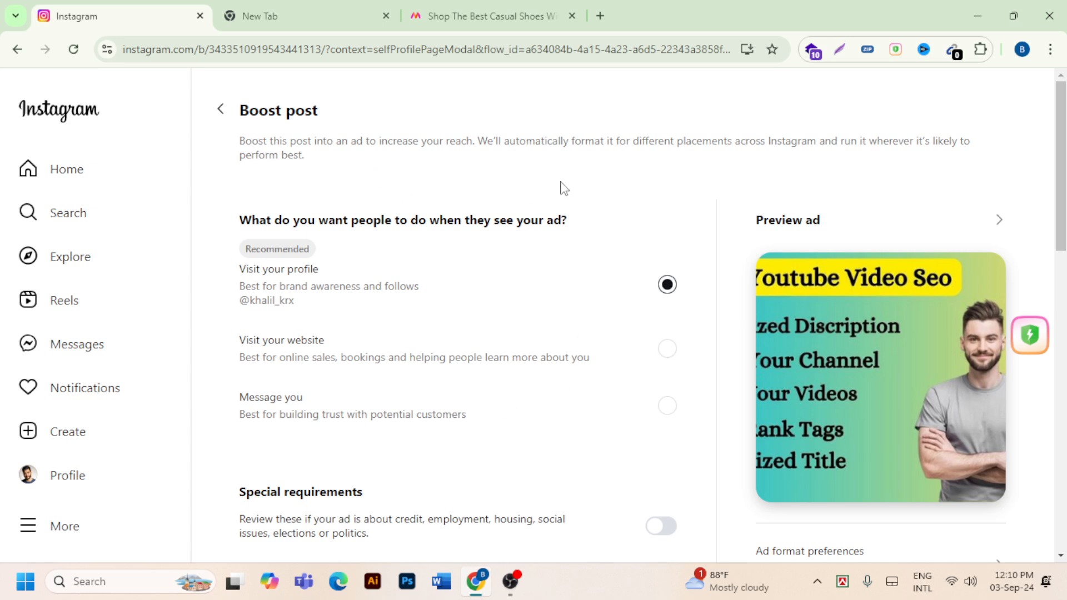
mouse_move(510, 581)
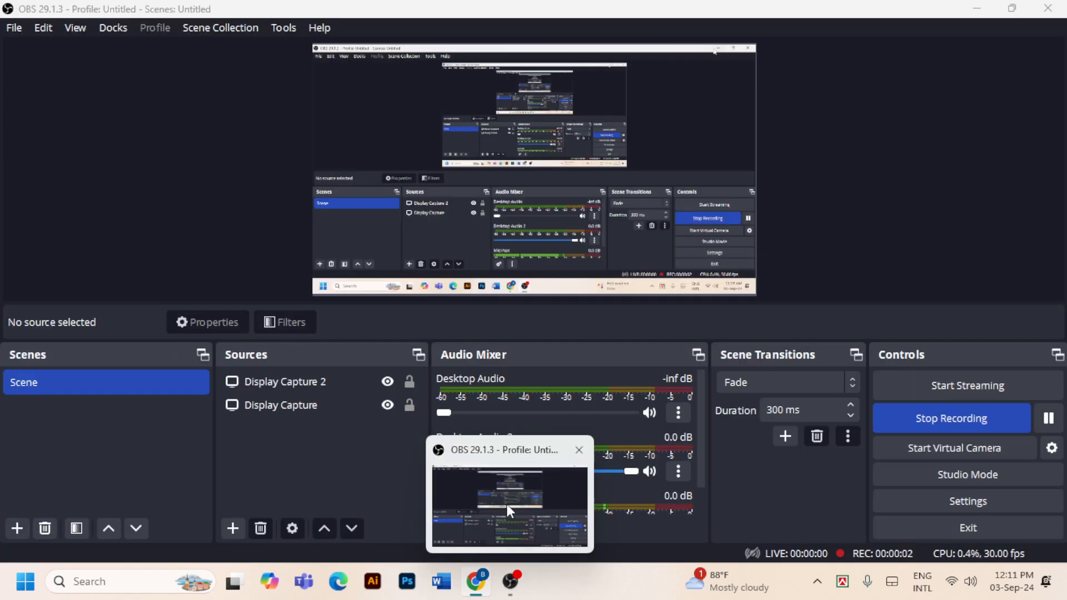
click(506, 504)
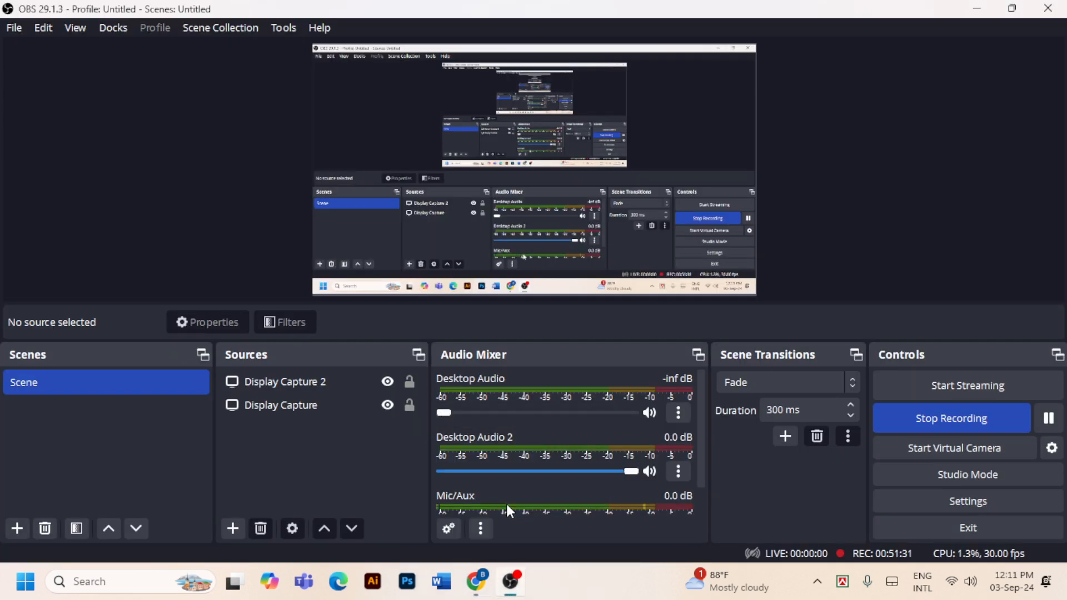